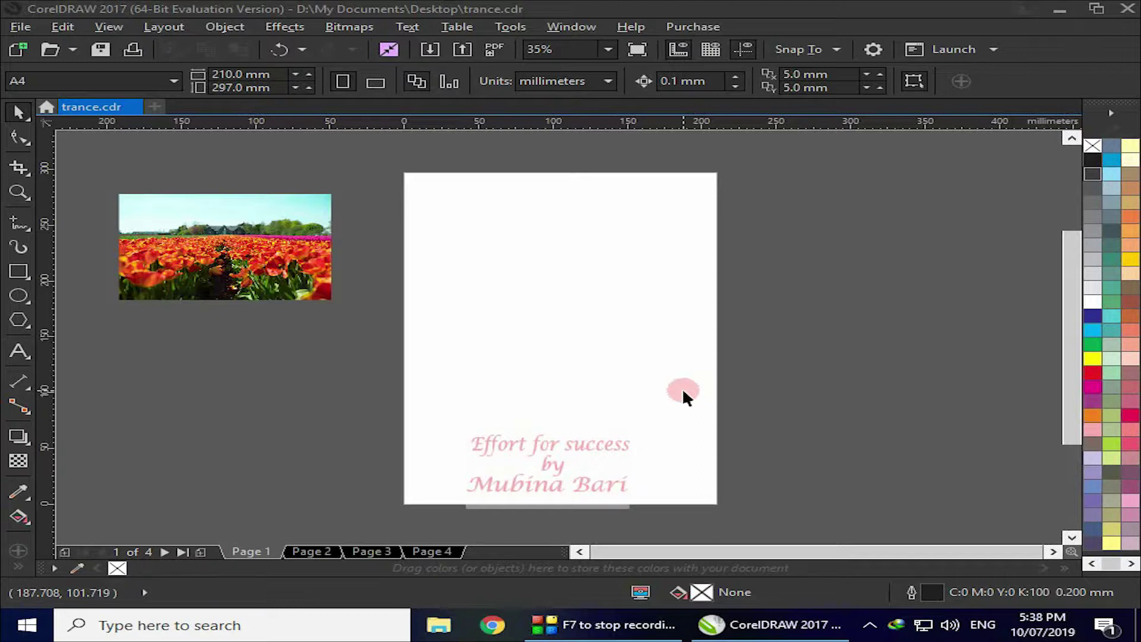
# Step: Draw a rectangle about 123.5 mm wide and 107 mm high in the middle of the page and fill it red
pyautogui.click(23, 271)
pyautogui.moveTo(467, 284); pyautogui.dragTo(651, 403)
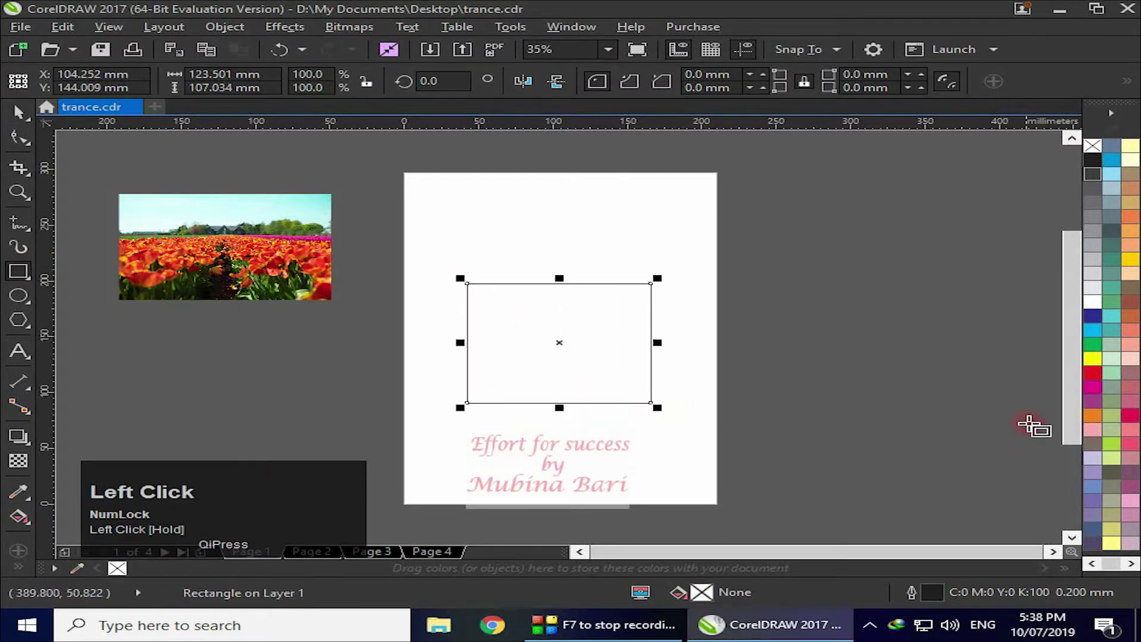
pyautogui.click(1092, 373)
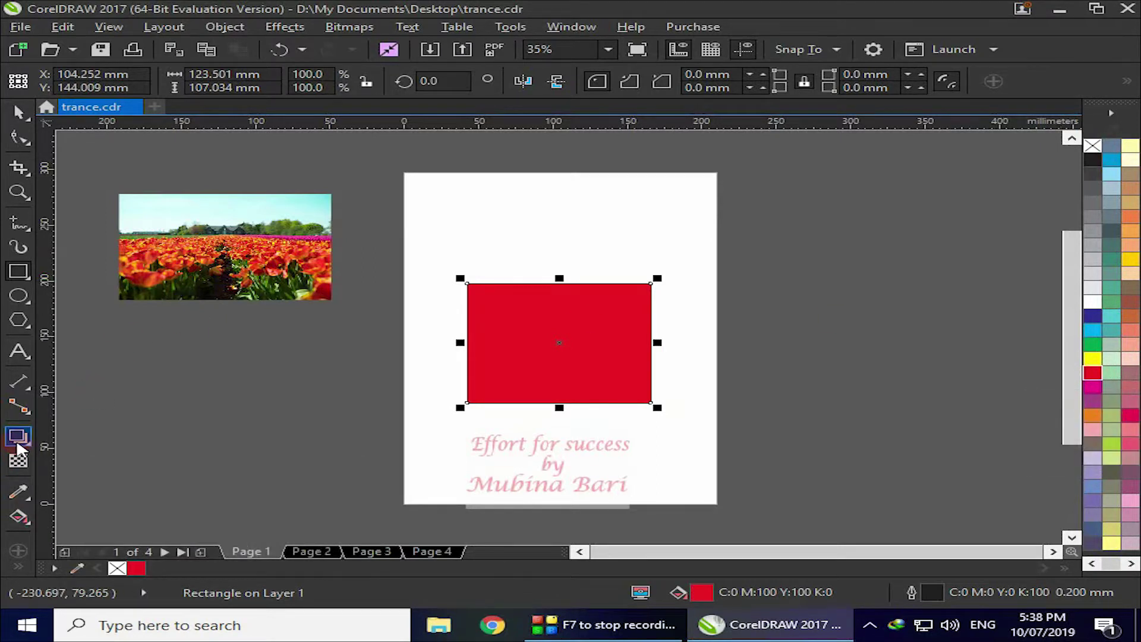
# Step: Draw an ellipse about 93 mm wide and 74 mm high over the red rectangle and fill it blue
pyautogui.click(50, 324)
pyautogui.moveTo(505, 304); pyautogui.dragTo(645, 387)
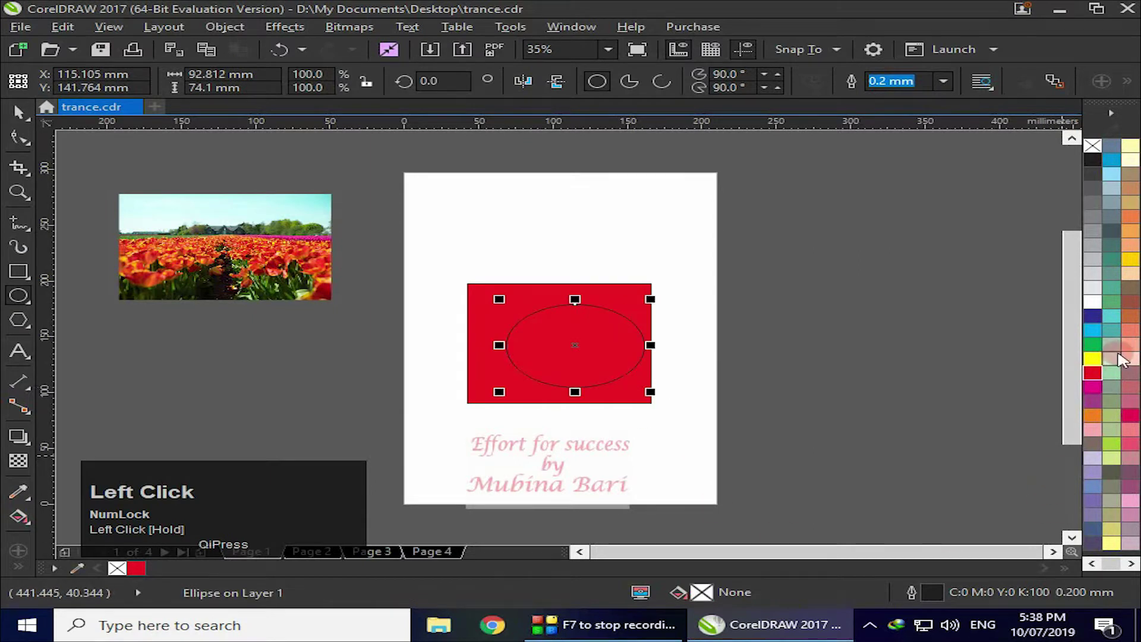
pyautogui.click(1092, 318)
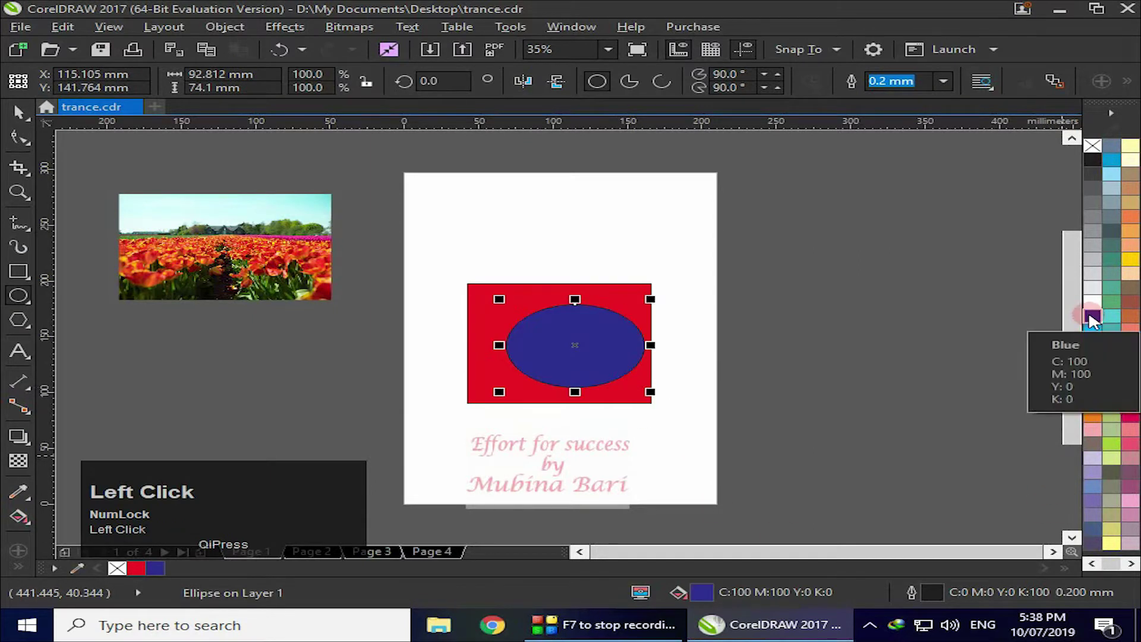
# Step: Apply a uniform transparency to the blue ellipse and adjust its amount to 87, finishing at 47
pyautogui.click(19, 460)
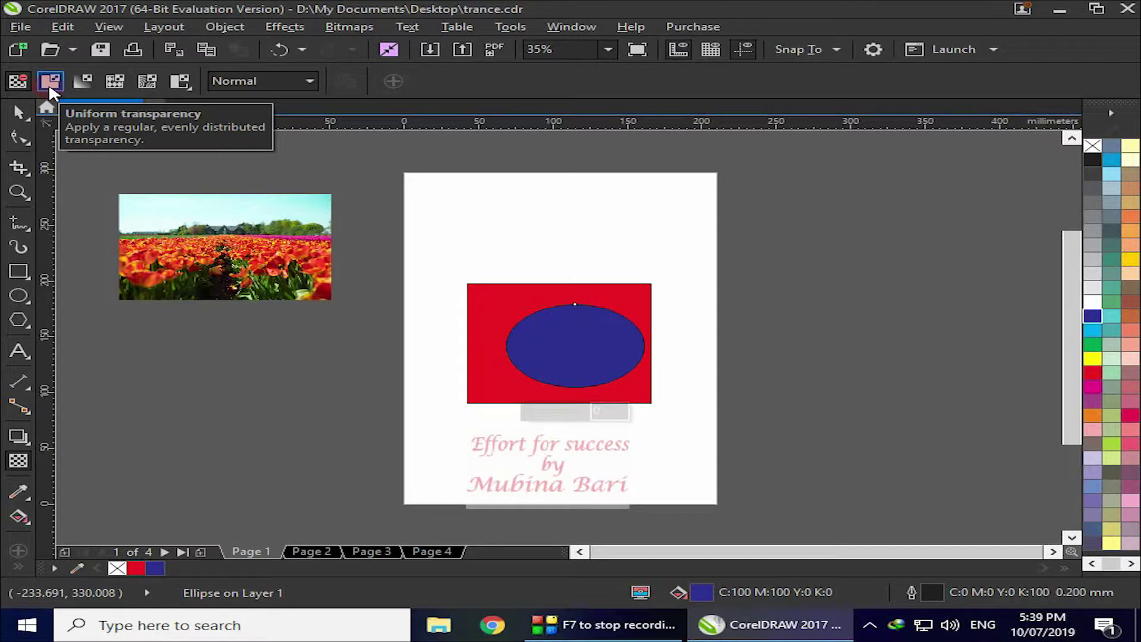
pyautogui.moveTo(528, 414); pyautogui.dragTo(576, 422)
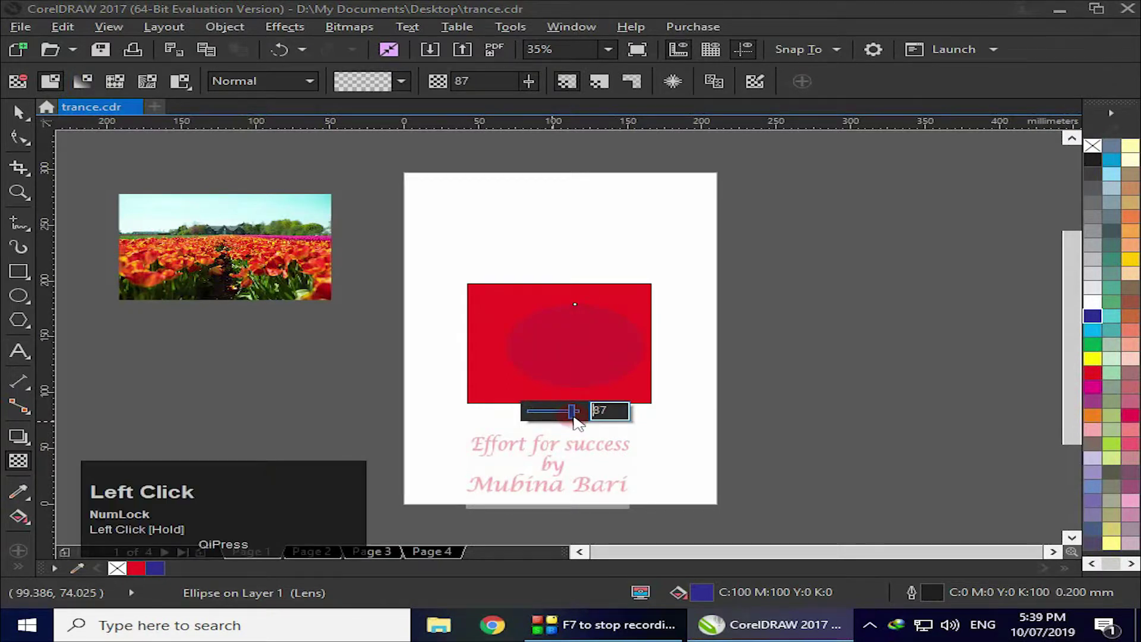
pyautogui.moveTo(573, 419)
pyautogui.mouseDown()
pyautogui.moveTo(536, 419)
pyautogui.moveTo(555, 420)
pyautogui.mouseUp()
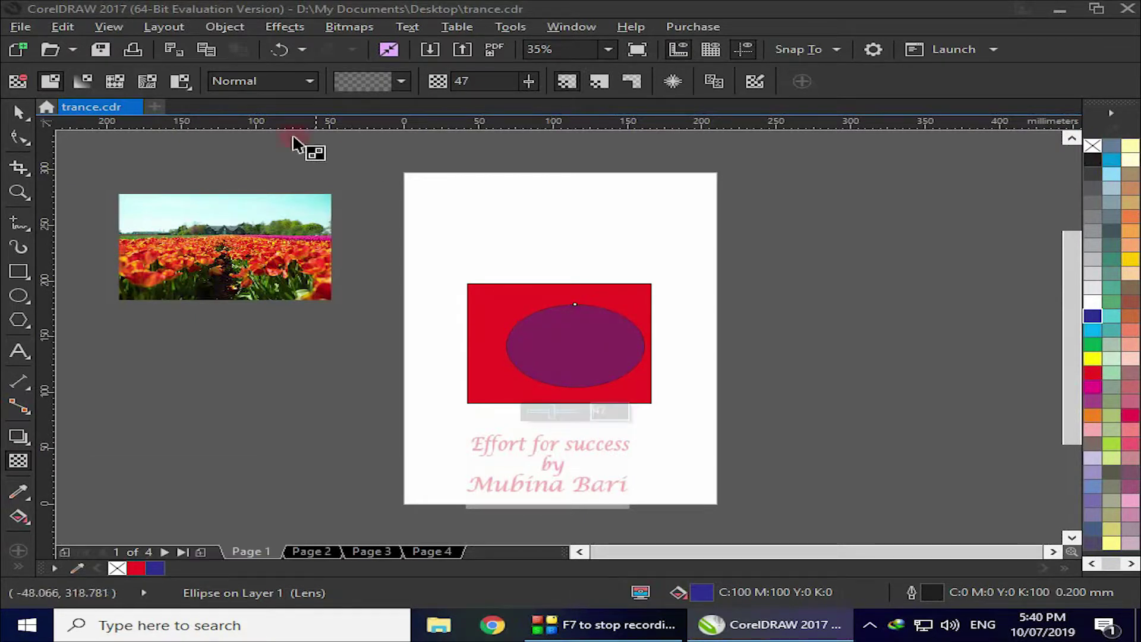
pyautogui.click(98, 81)
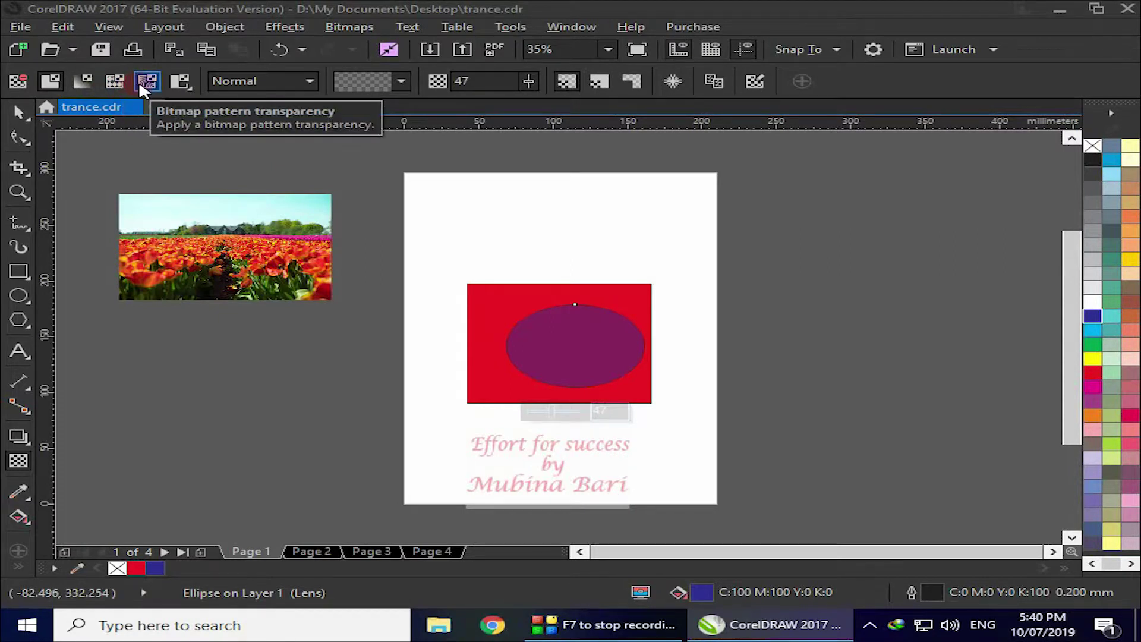
pyautogui.click(189, 85)
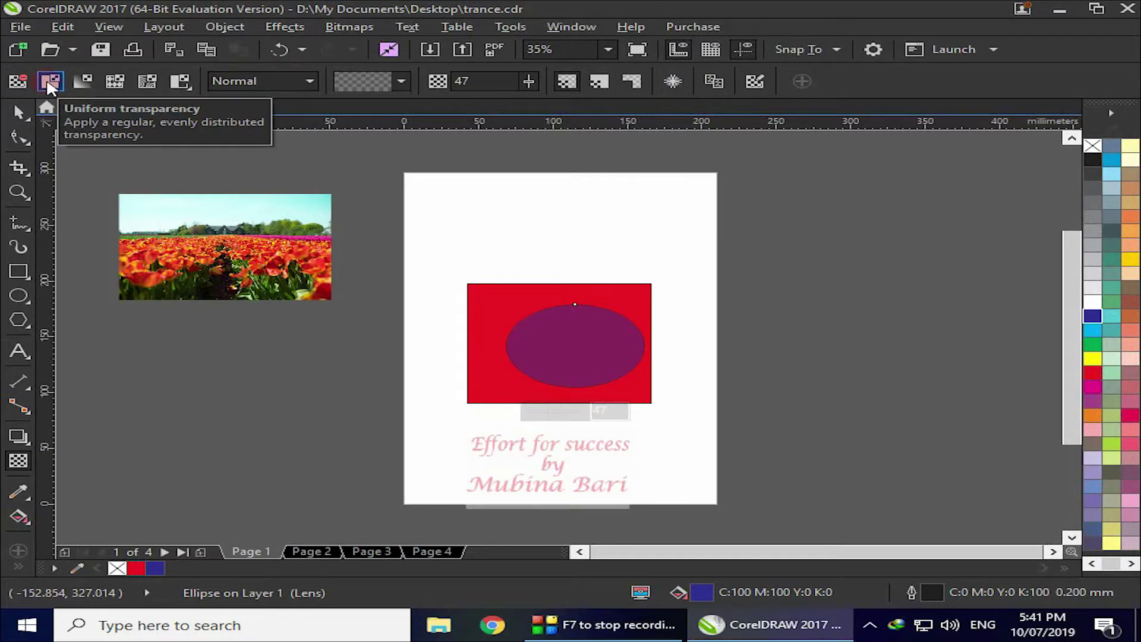
pyautogui.click(183, 87)
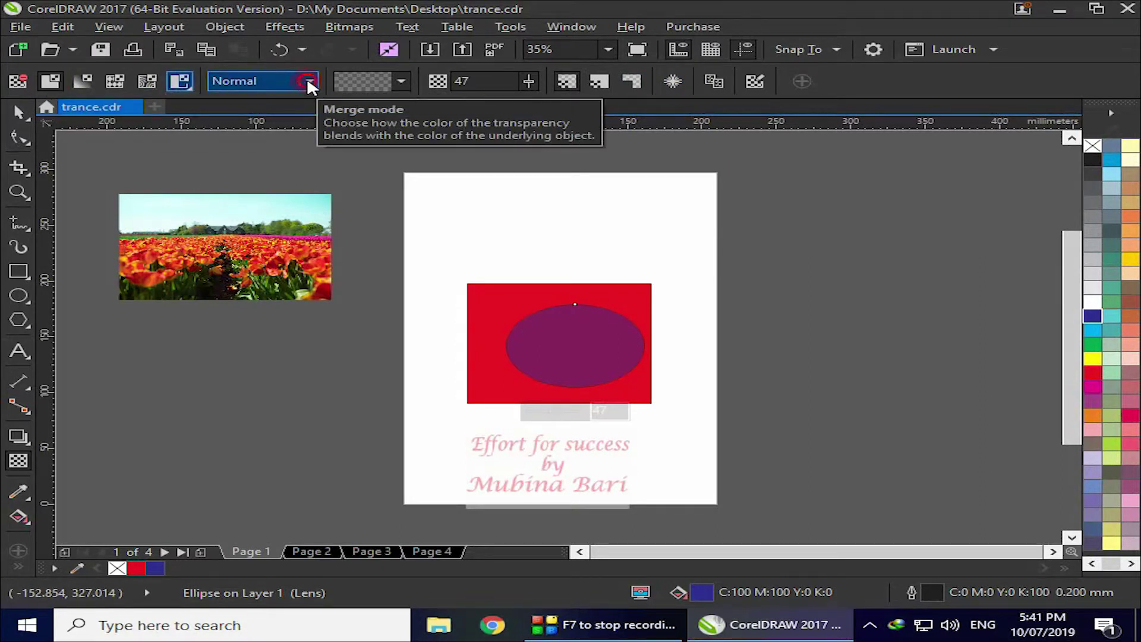
pyautogui.click(310, 84)
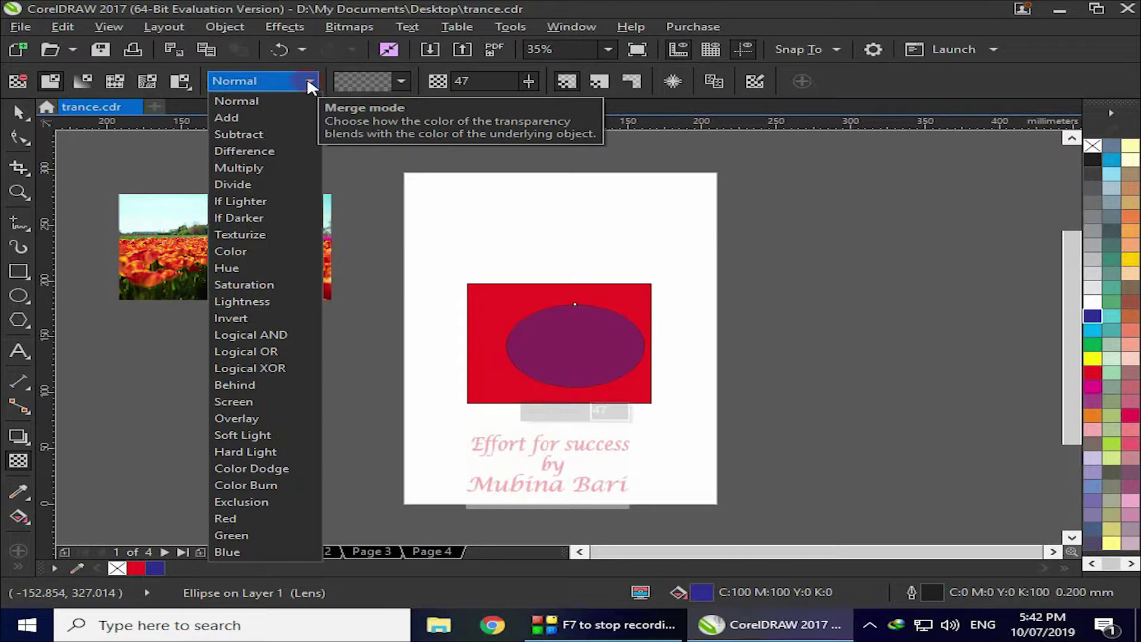
pyautogui.click(308, 82)
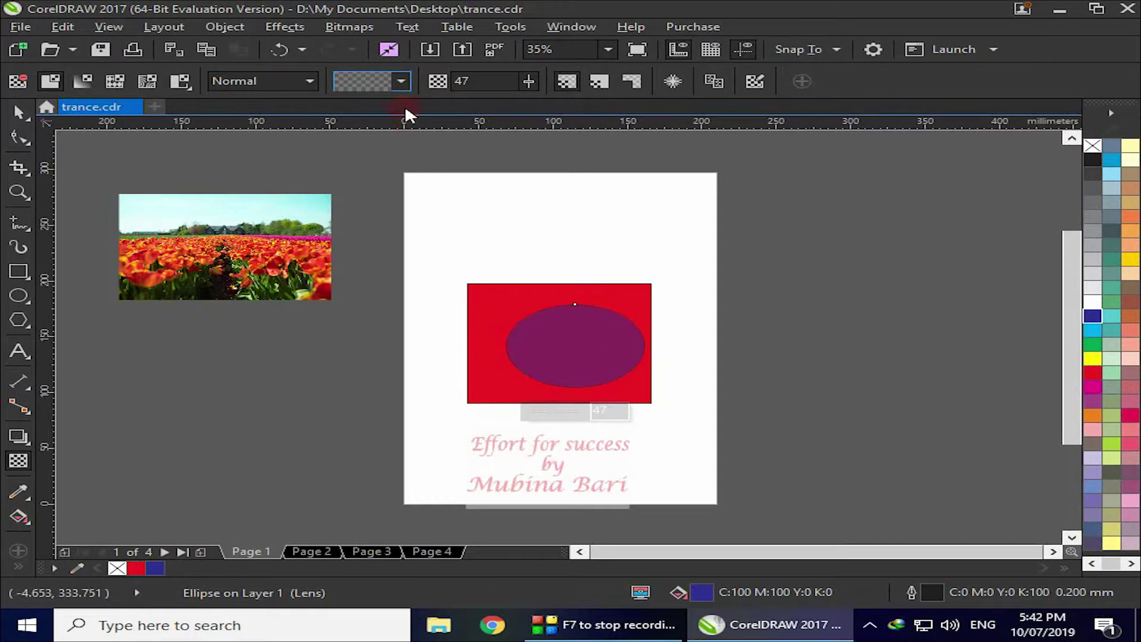
# Step: Apply the 5 preset transparency to the ellipse, followed by the 90 preset
pyautogui.click(402, 81)
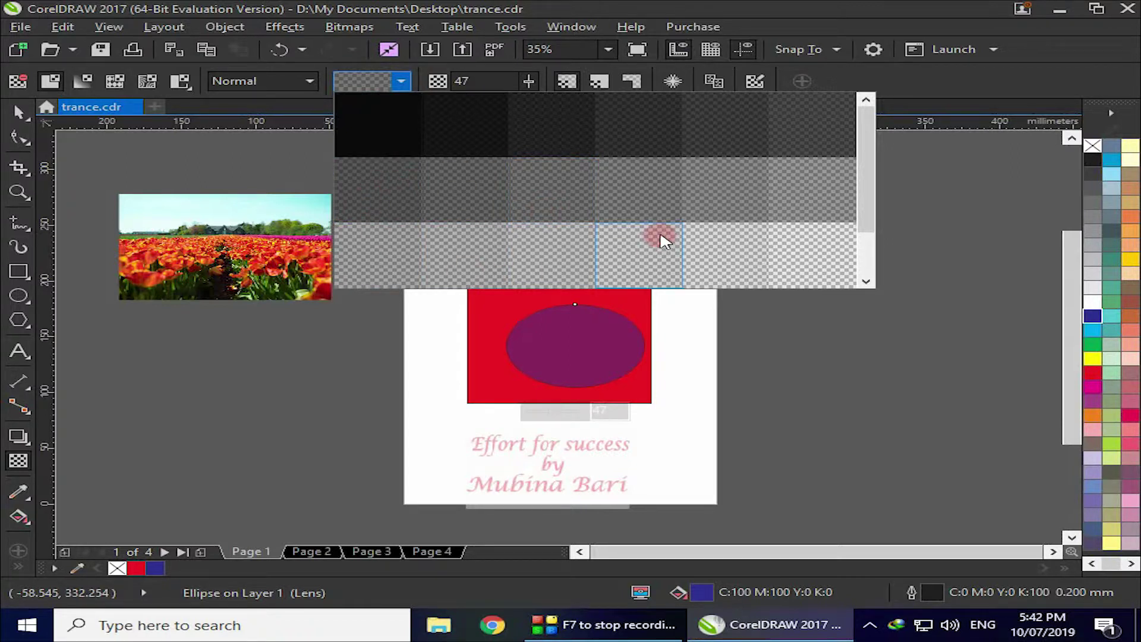
pyautogui.click(370, 125)
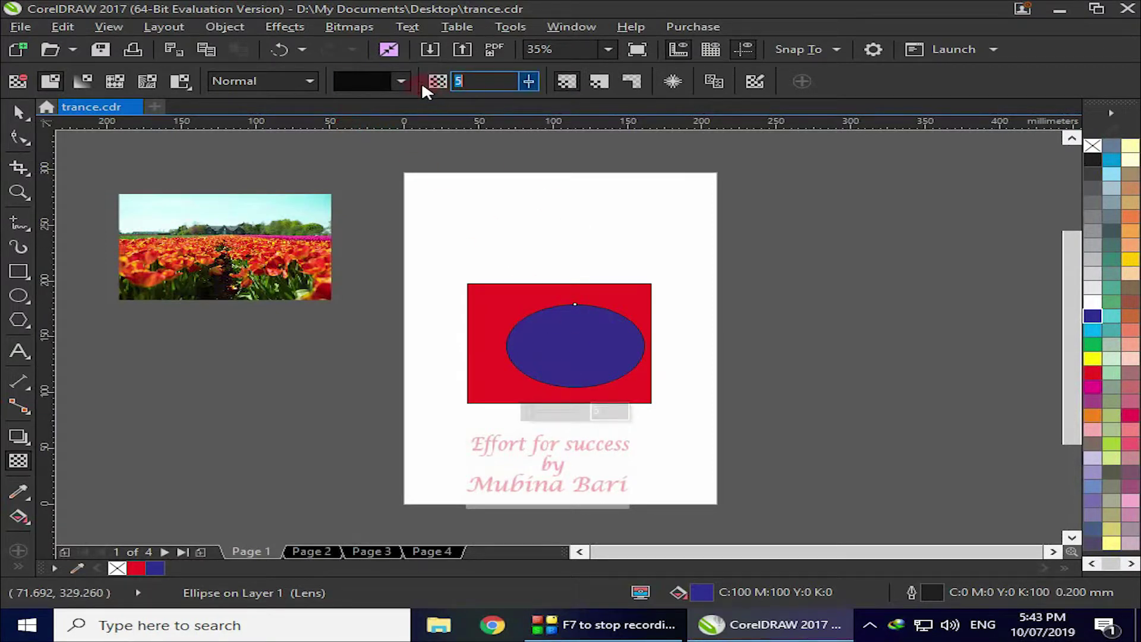
pyautogui.click(403, 81)
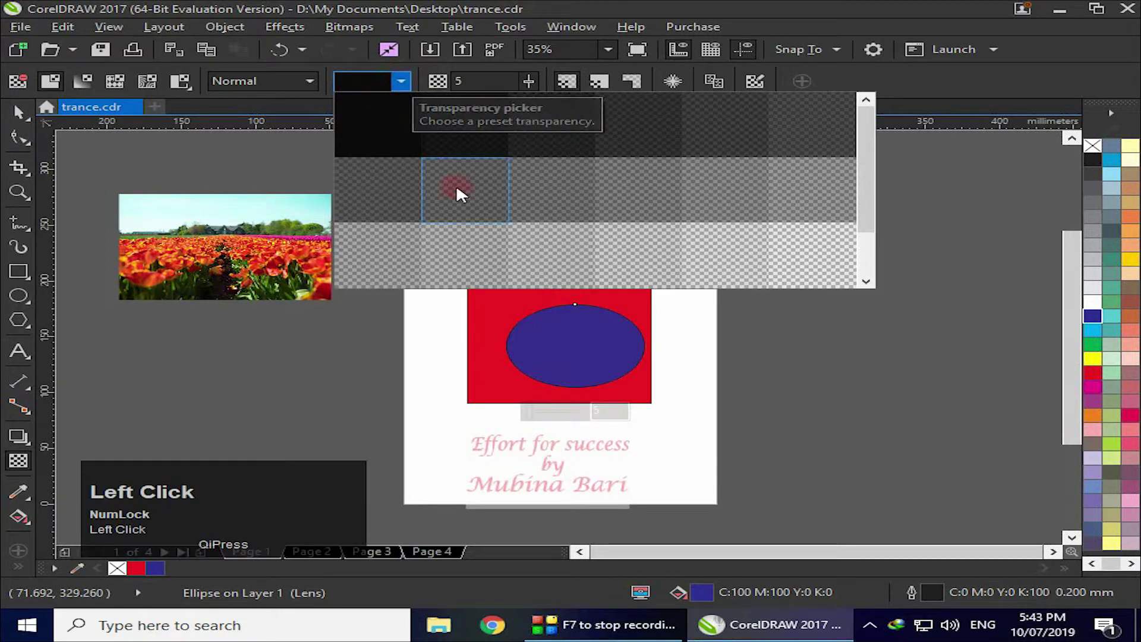
pyautogui.click(796, 270)
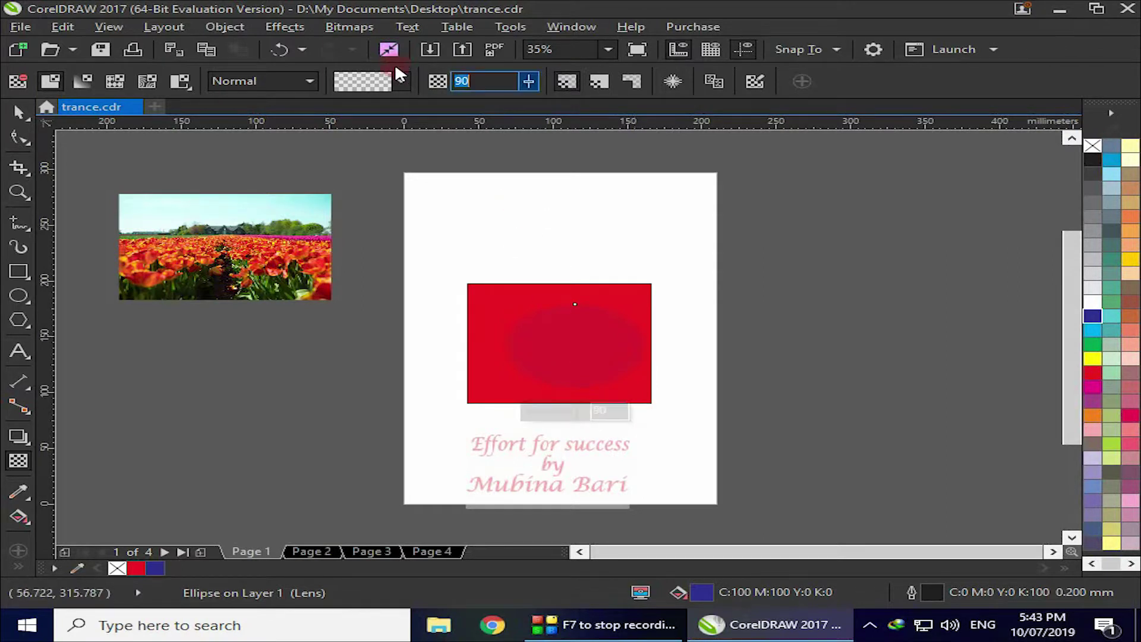
# Step: Change the ellipse's transparency to the 80 preset
pyautogui.click(402, 81)
pyautogui.click(652, 243)
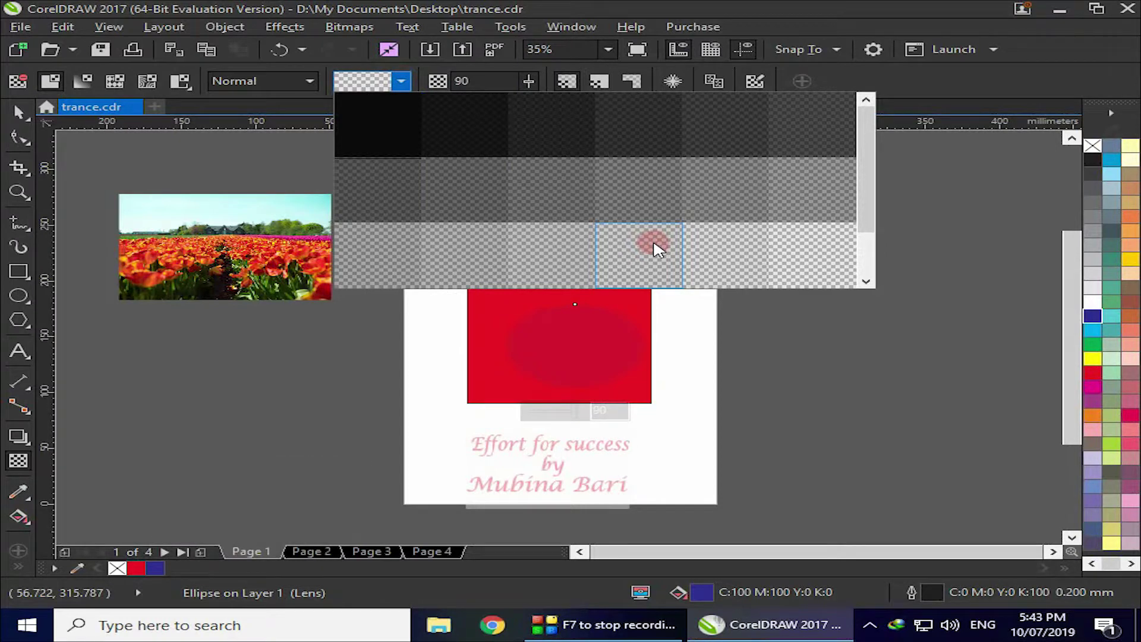
pyautogui.click(652, 243)
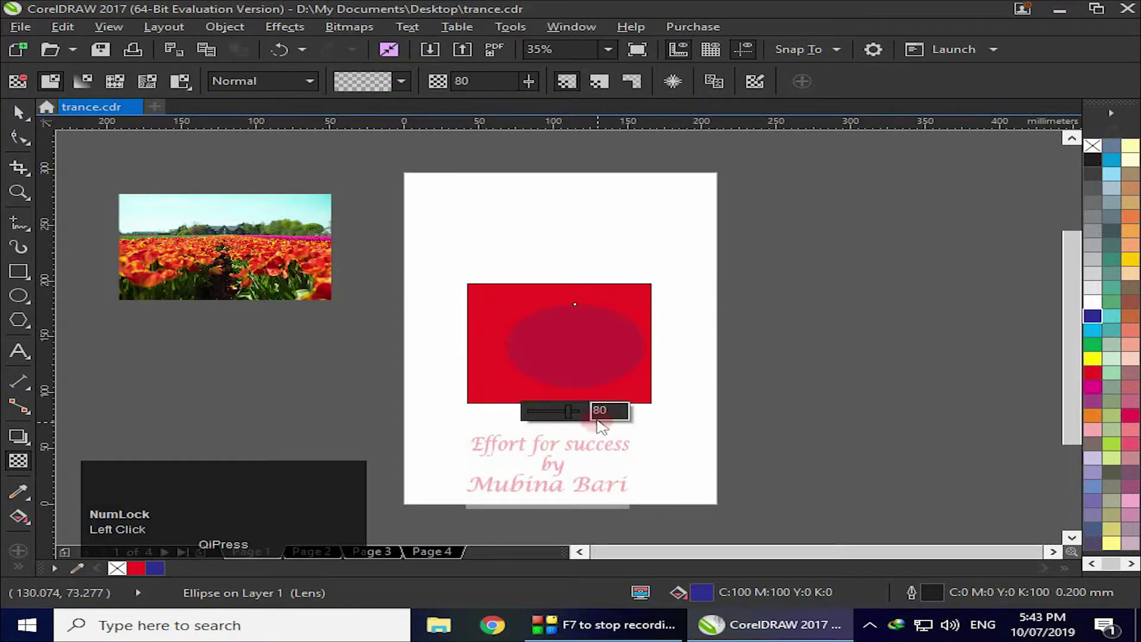
# Step: Lower the ellipse's transparency amount to 70
pyautogui.click(472, 68)
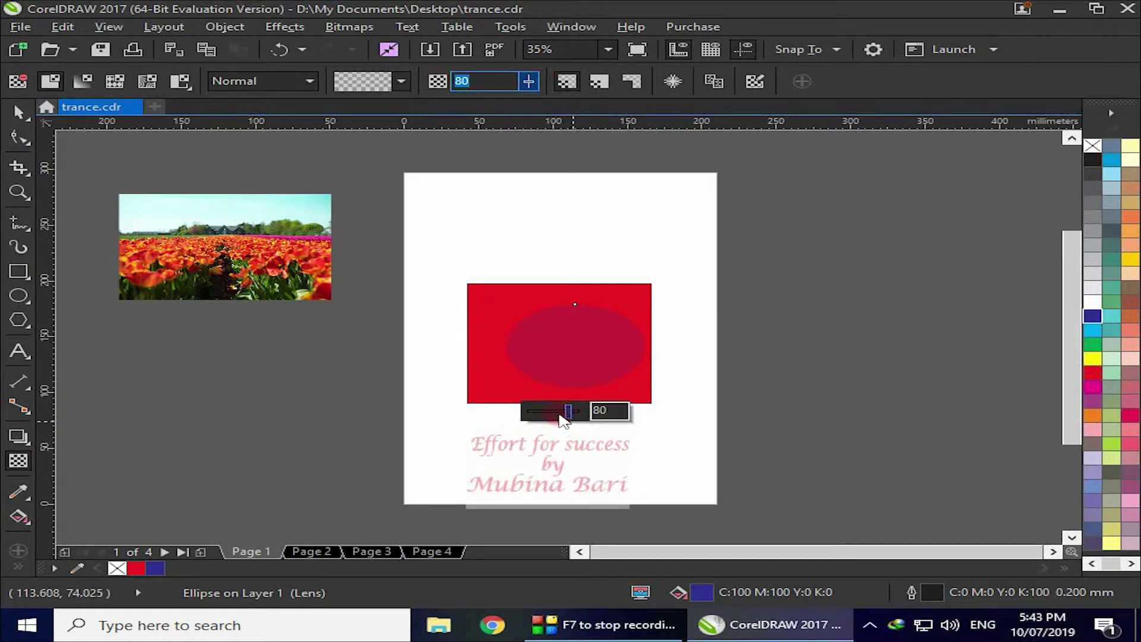
pyautogui.click(529, 82)
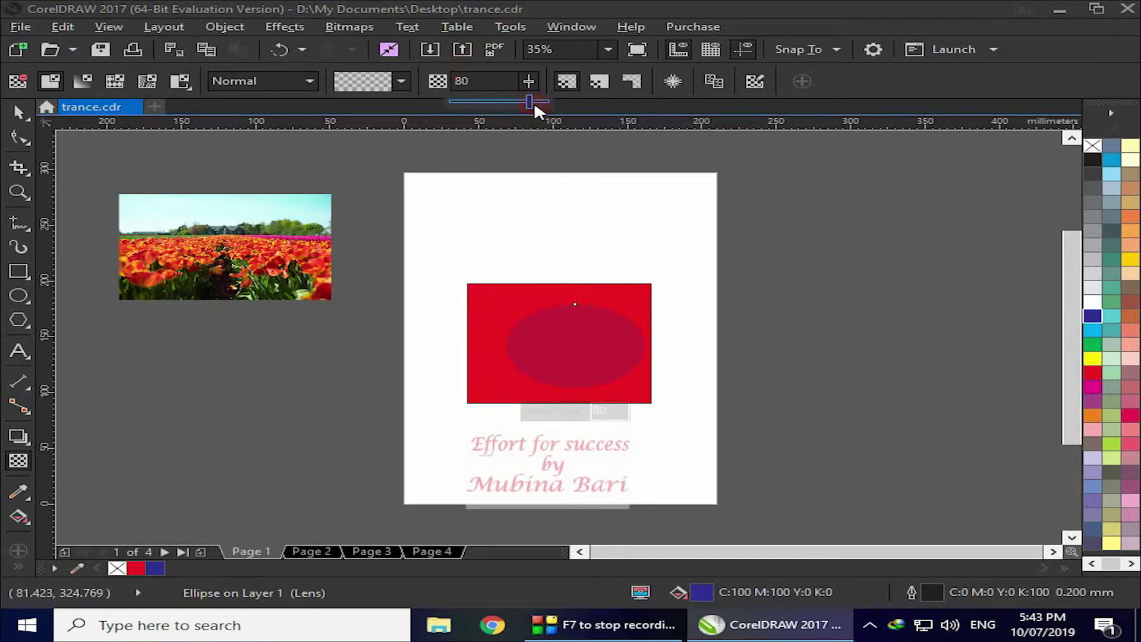
pyautogui.moveTo(530, 101); pyautogui.dragTo(518, 102)
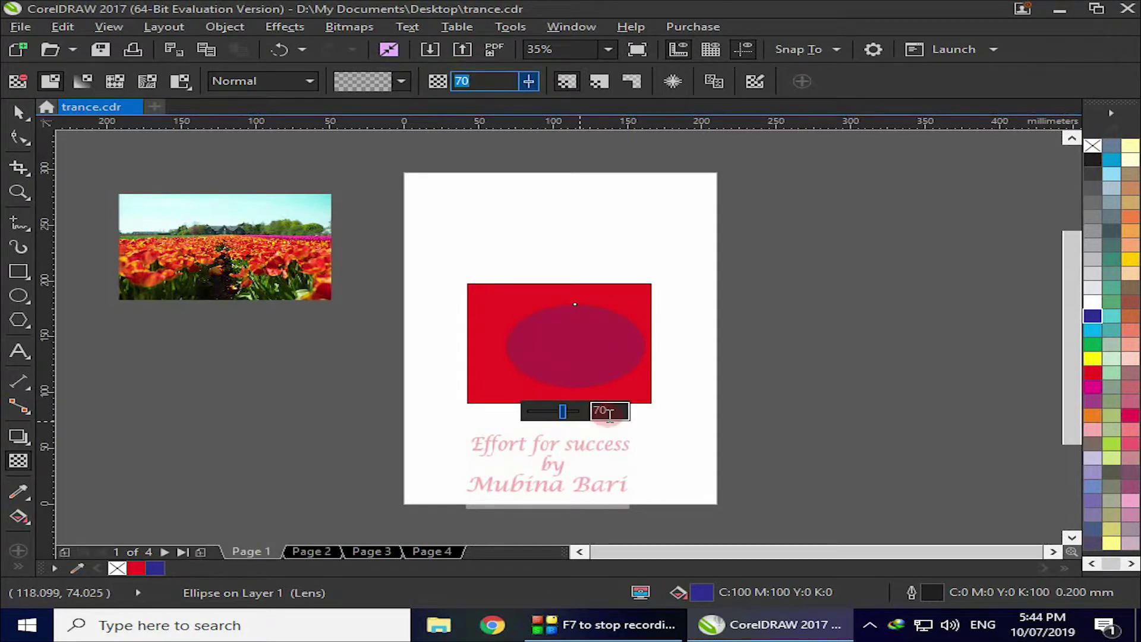
# Step: Choose the preset transparency of 65 for the ellipse
pyautogui.click(402, 82)
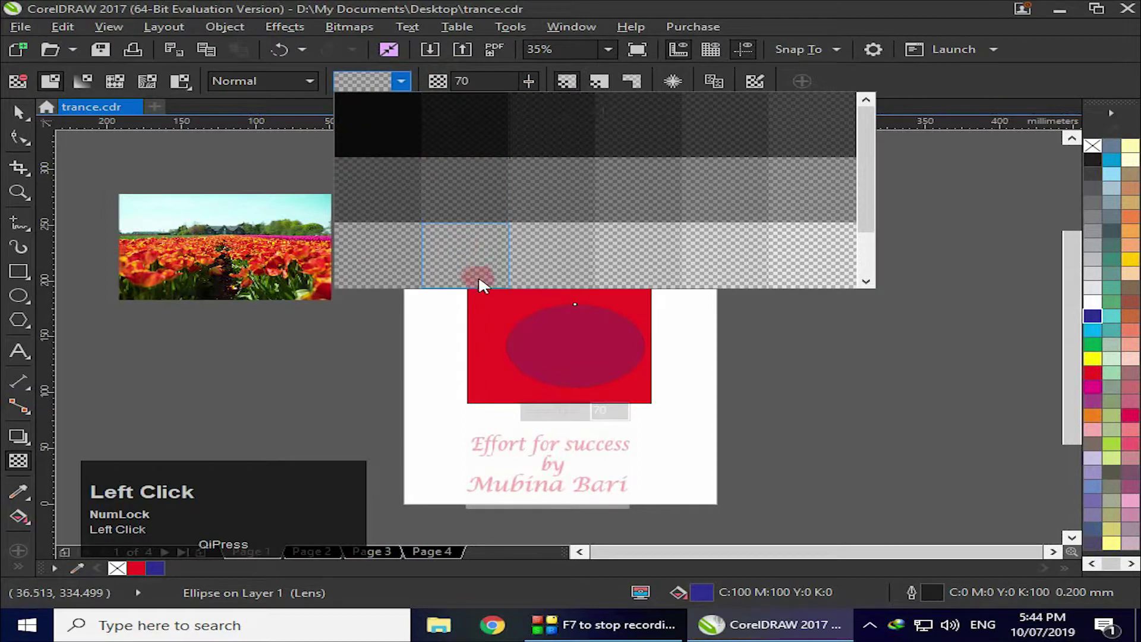
pyautogui.click(466, 262)
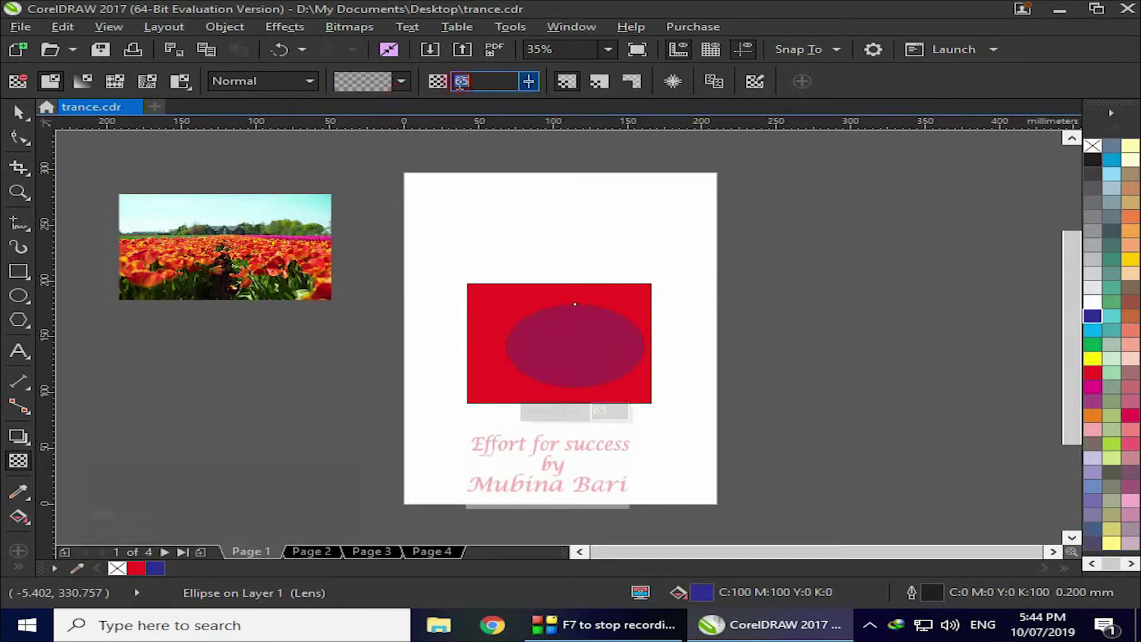
pyautogui.doubleClick(473, 85)
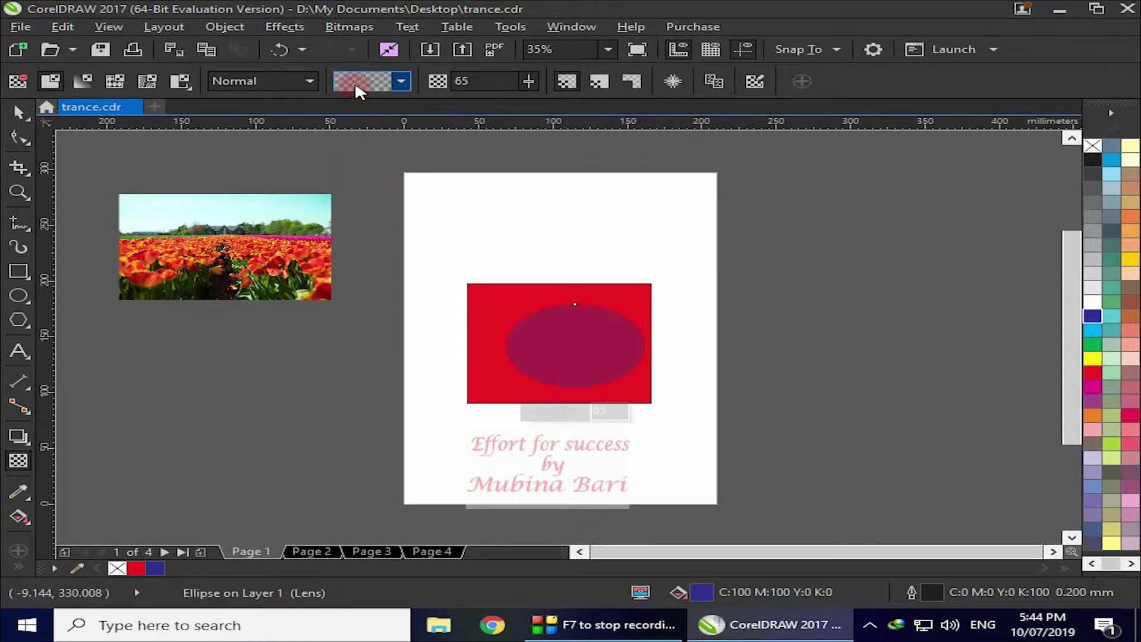
pyautogui.doubleClick(466, 80)
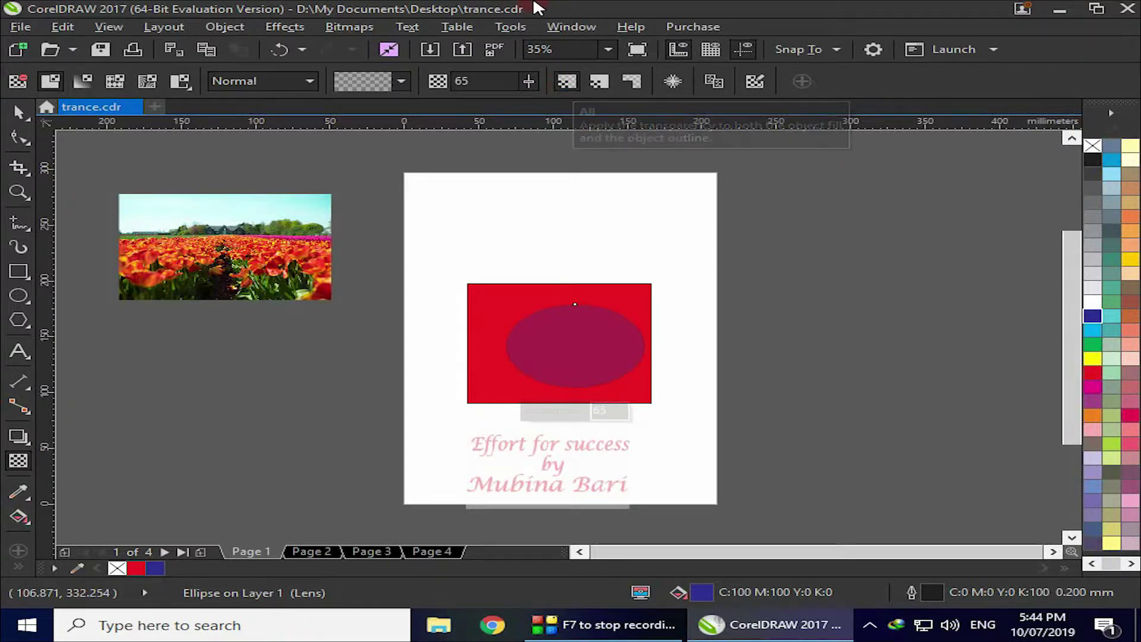
# Step: Try the ellipse's transparency on its fill only and its outline only, then apply it to both again
pyautogui.click(598, 83)
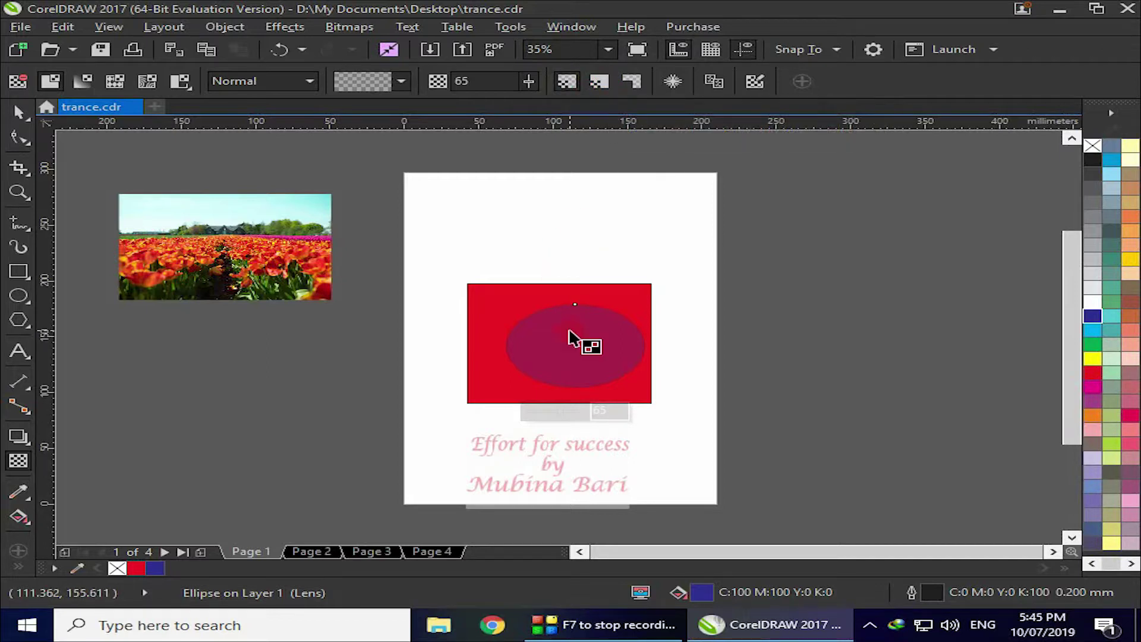
pyautogui.click(600, 82)
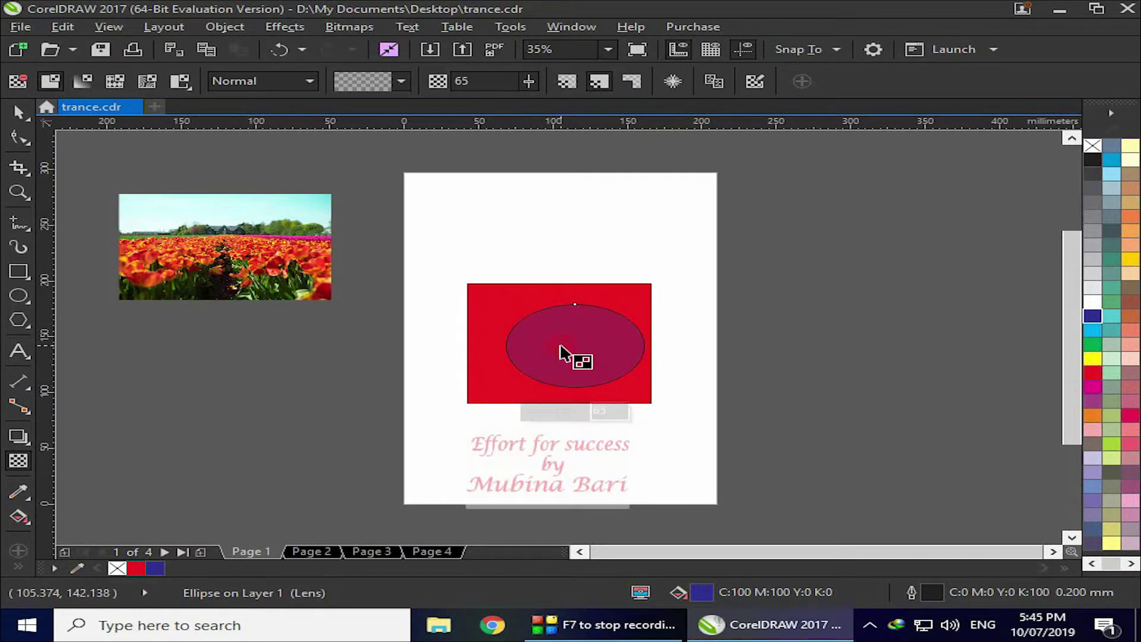
pyautogui.click(631, 83)
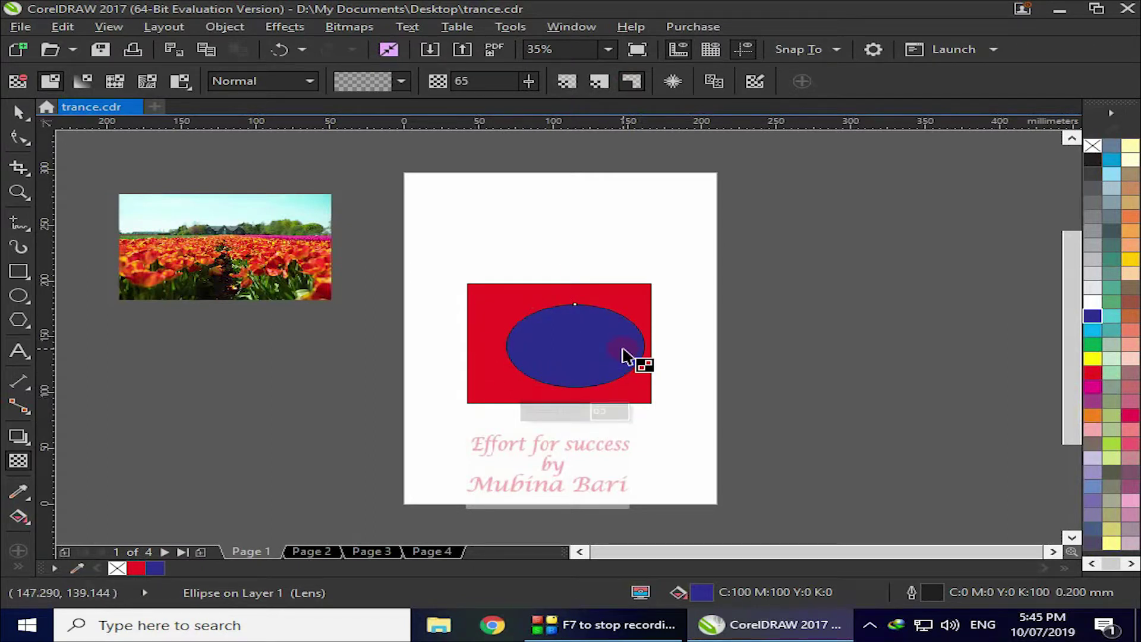
pyautogui.click(567, 81)
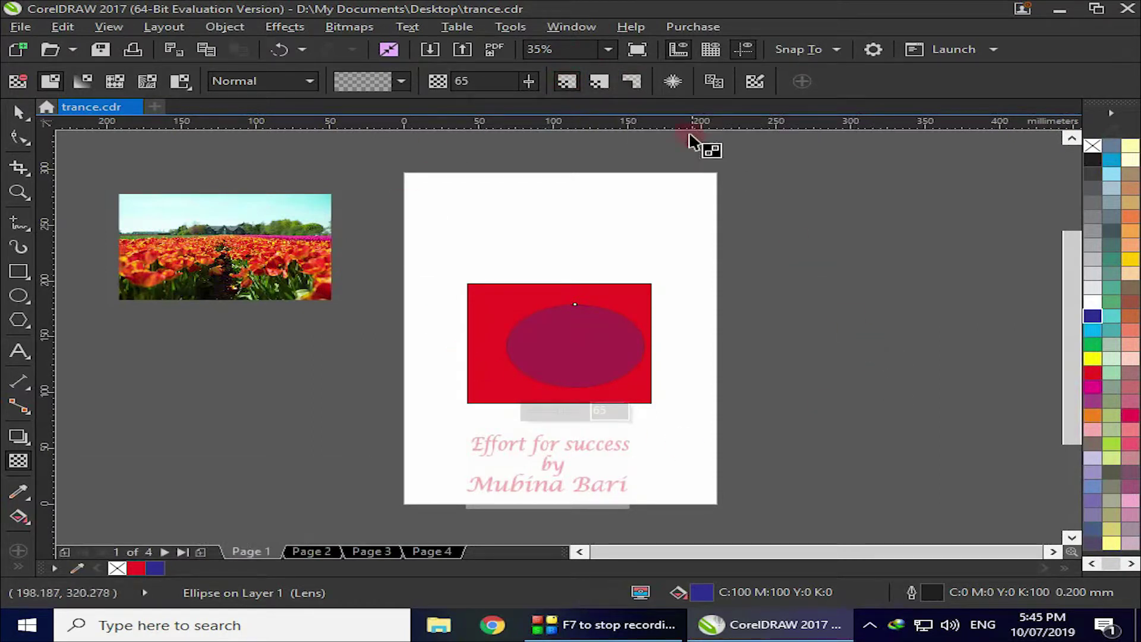
# Step: Move the transparent ellipse up onto the blank page above the rectangle, then place it centred on the rectangle
pyautogui.click(672, 82)
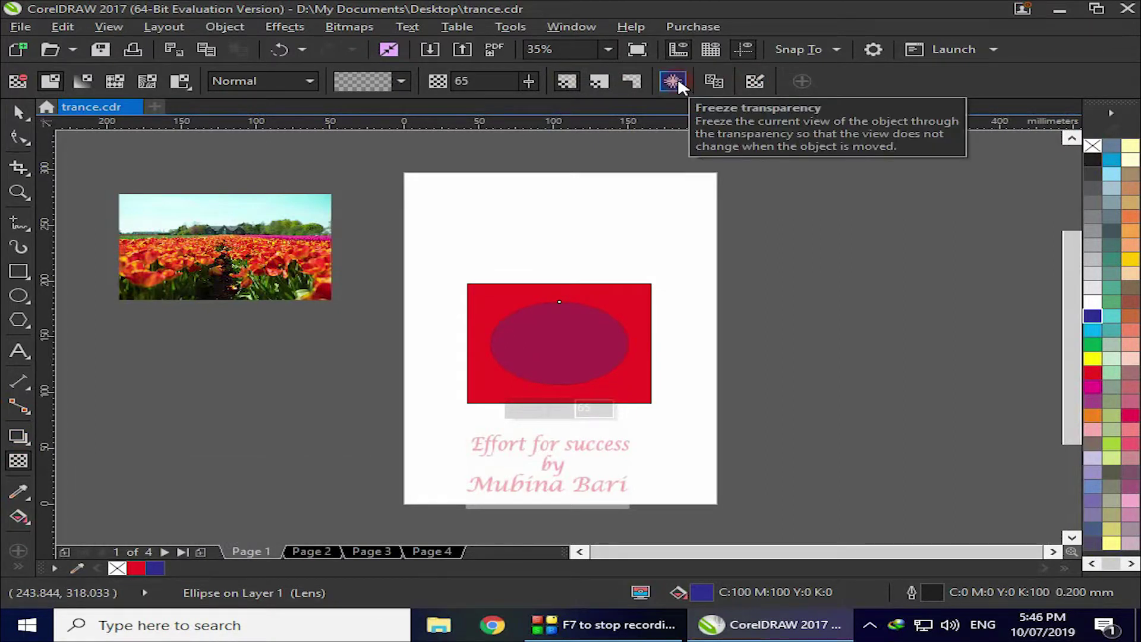
pyautogui.click(19, 112)
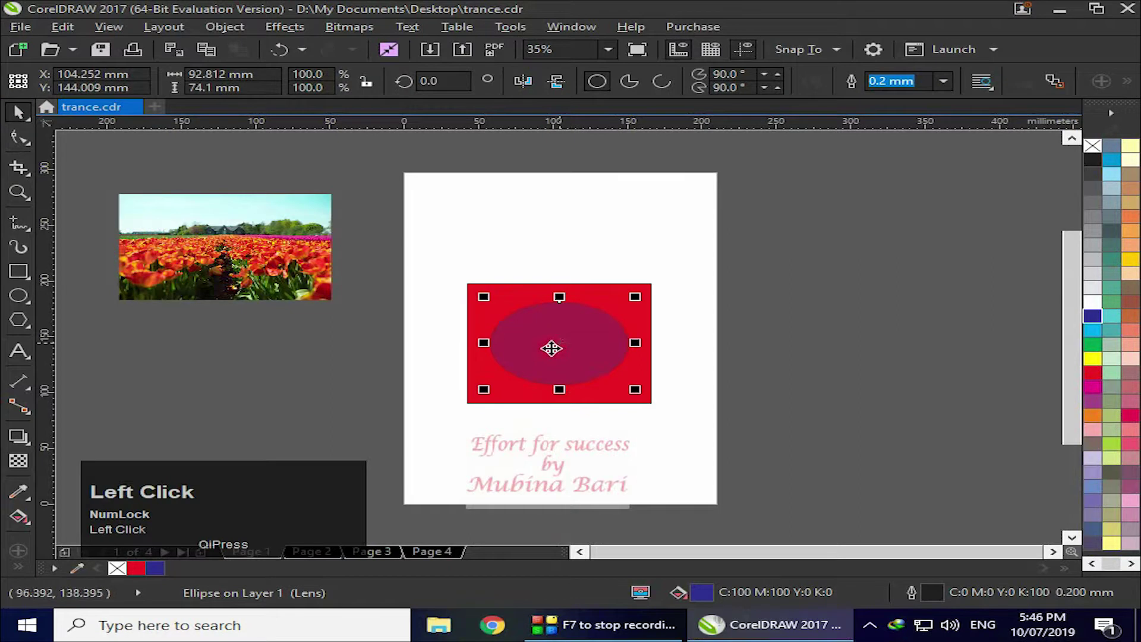
pyautogui.moveTo(555, 346); pyautogui.dragTo(562, 222)
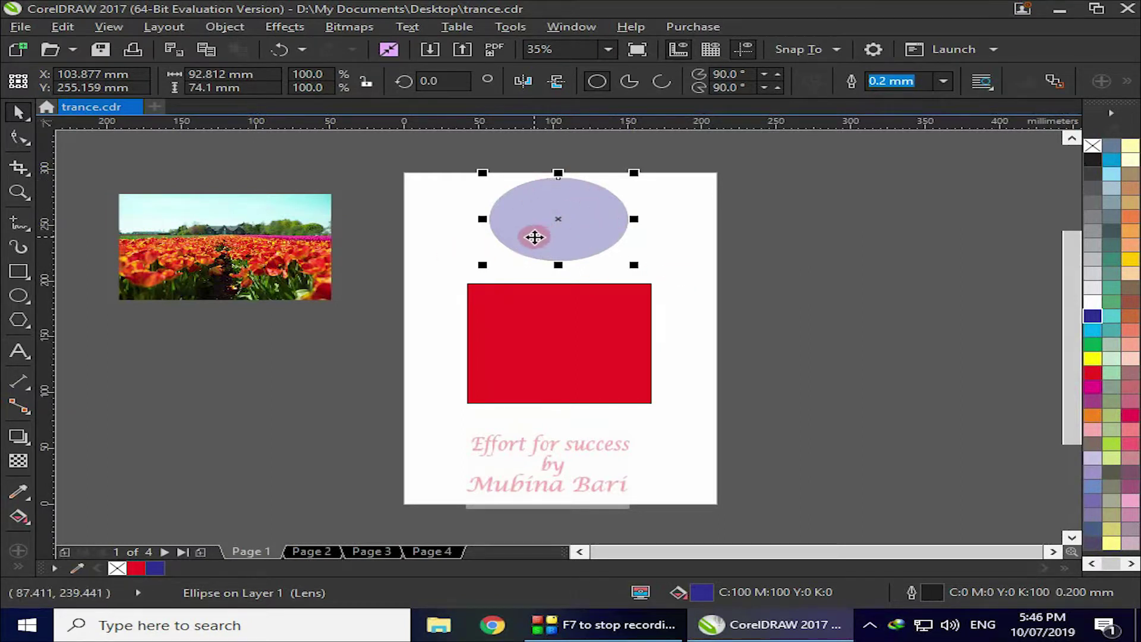
pyautogui.moveTo(559, 213); pyautogui.dragTo(558, 342)
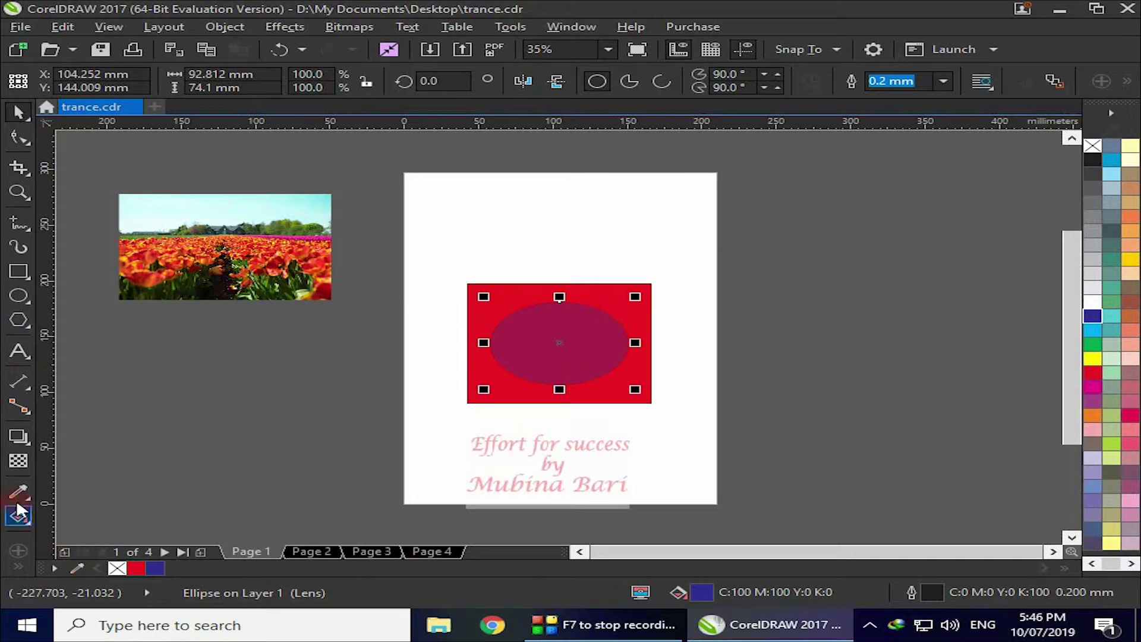
# Step: Freeze the transparency of the ellipse over the red rectangle
pyautogui.click(18, 460)
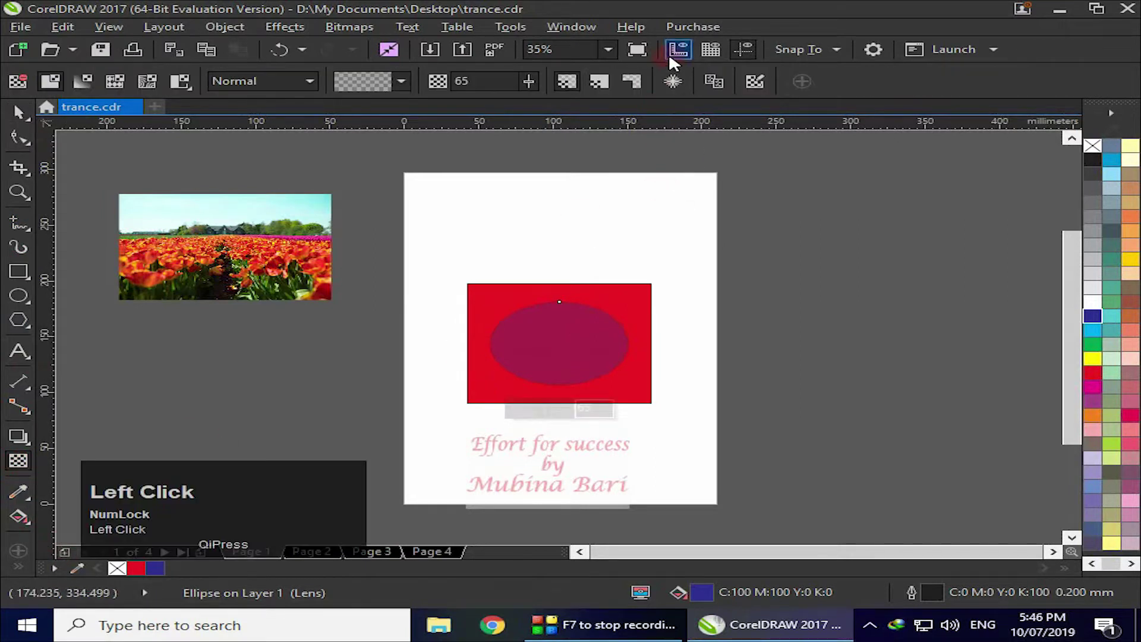
pyautogui.click(671, 82)
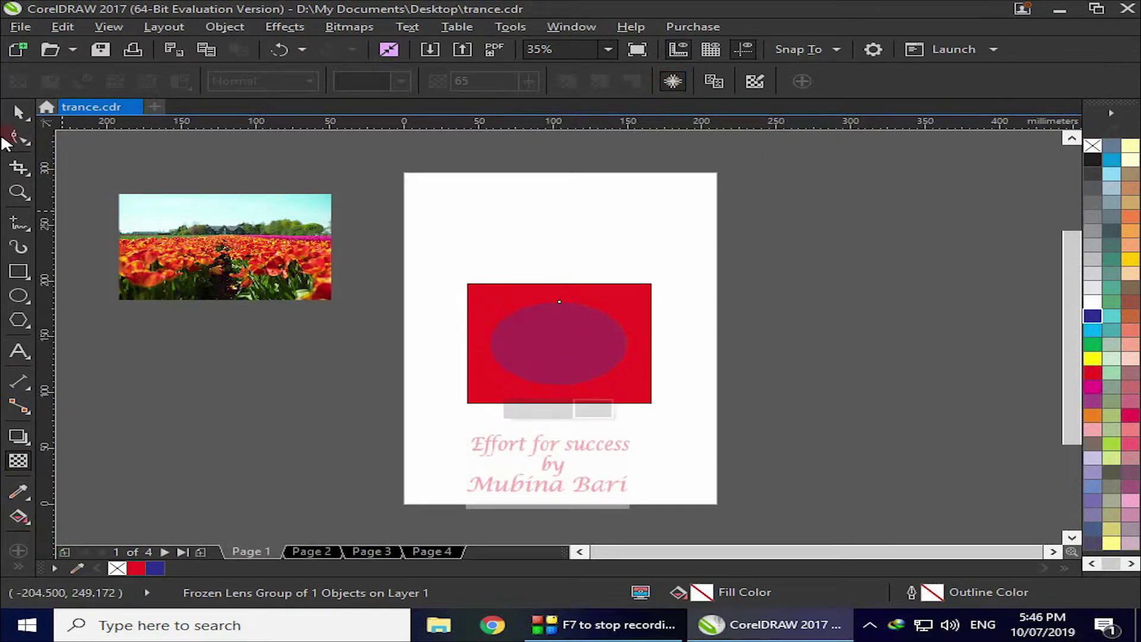
# Step: Move the frozen ellipse onto the blank page above the rectangle, then return it to the rectangle's centre
pyautogui.click(27, 116)
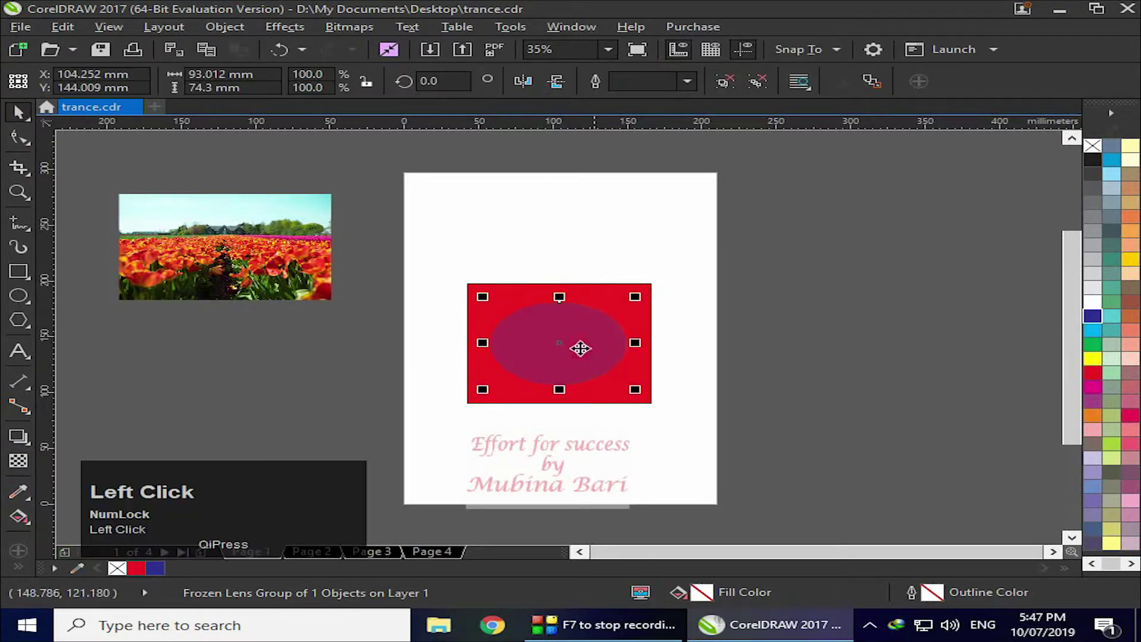
pyautogui.moveTo(558, 342); pyautogui.dragTo(574, 241)
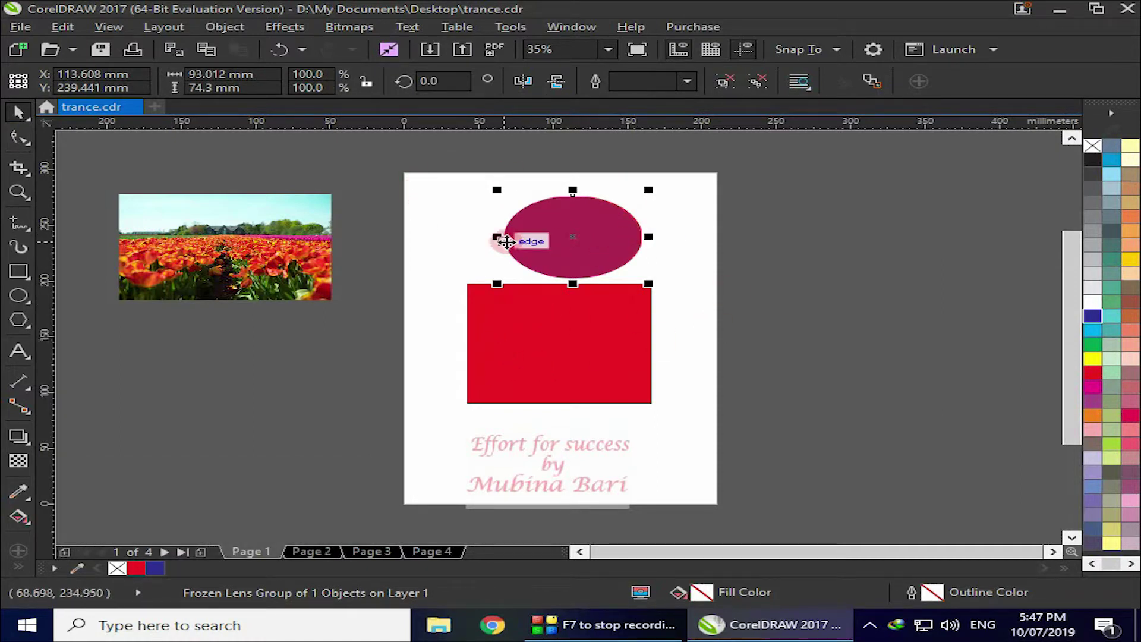
pyautogui.moveTo(575, 236); pyautogui.dragTo(567, 351)
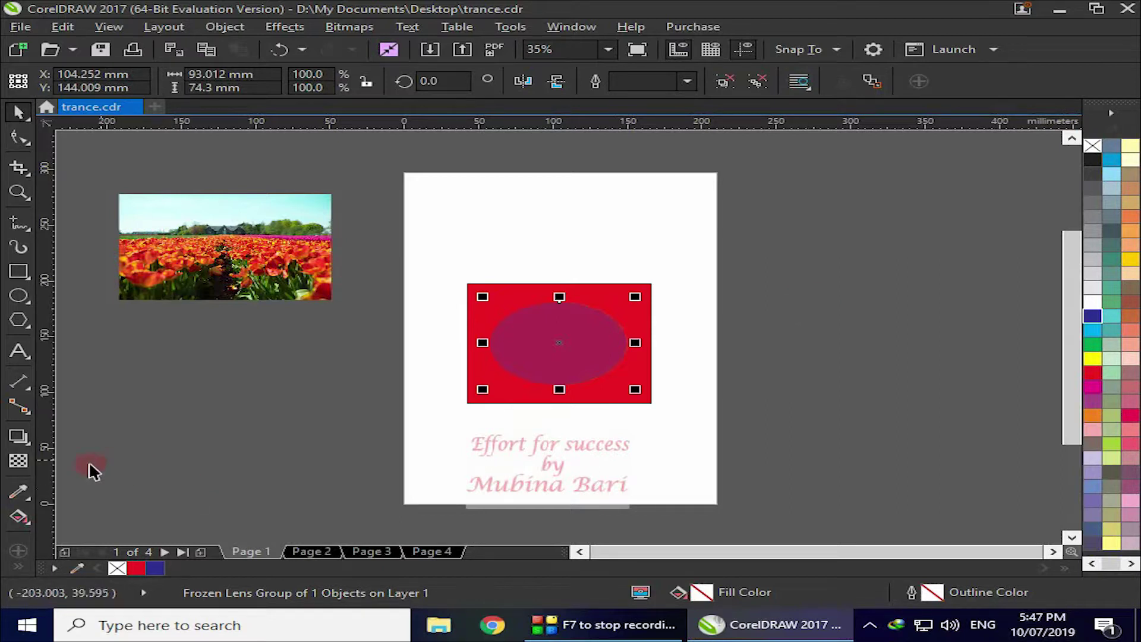
# Step: Unfreeze the ellipse's transparency and move the ellipse across the red rectangle's right edge
pyautogui.click(18, 463)
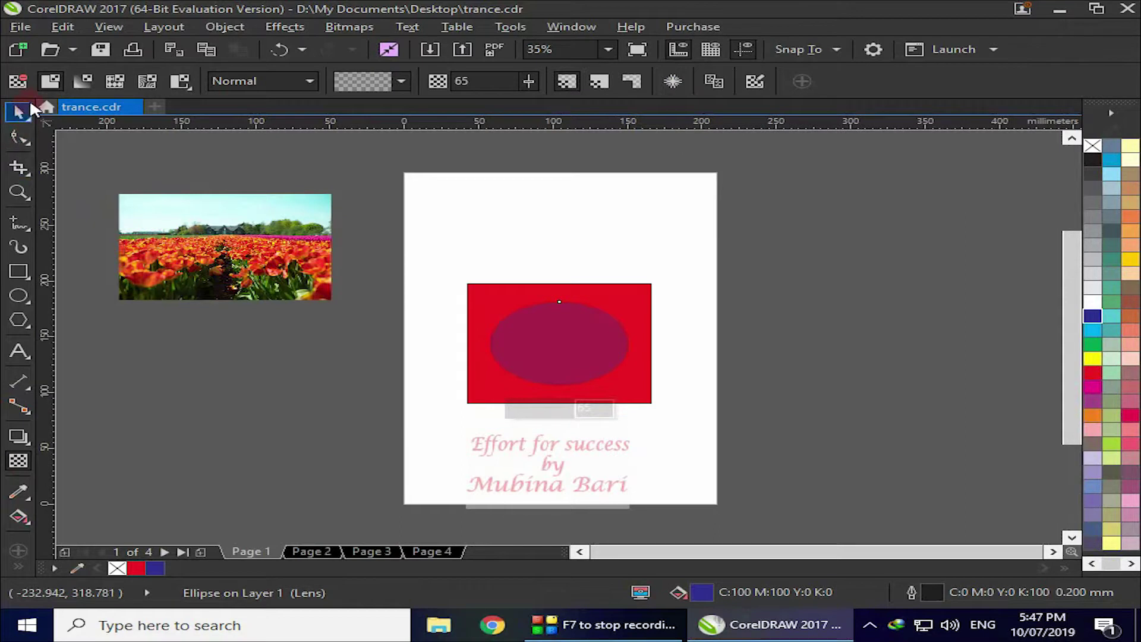
pyautogui.click(18, 137)
pyautogui.moveTo(580, 339); pyautogui.dragTo(671, 342)
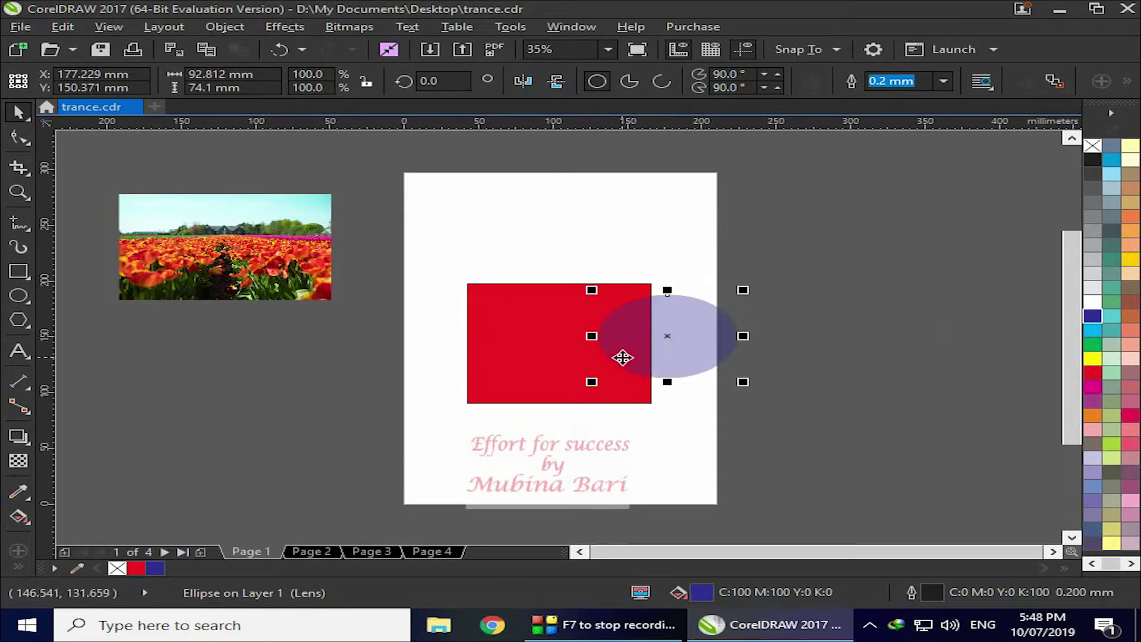
pyautogui.click(676, 365)
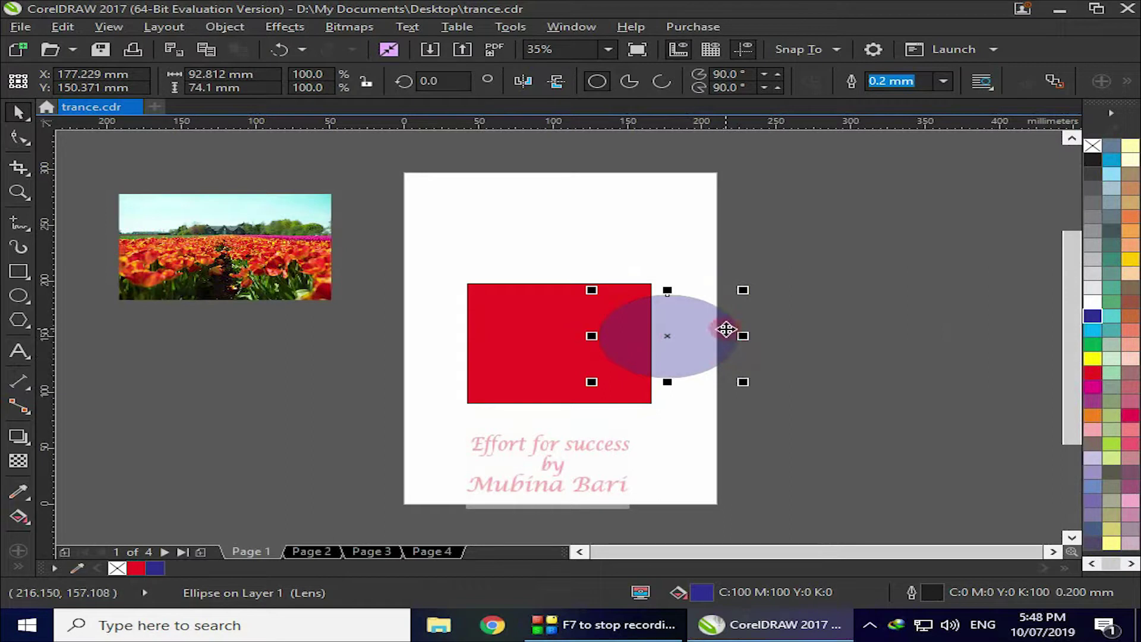
# Step: Place the transparent ellipse over the tulip photo, then return it to the centre of the red rectangle
pyautogui.moveTo(683, 333); pyautogui.dragTo(235, 260)
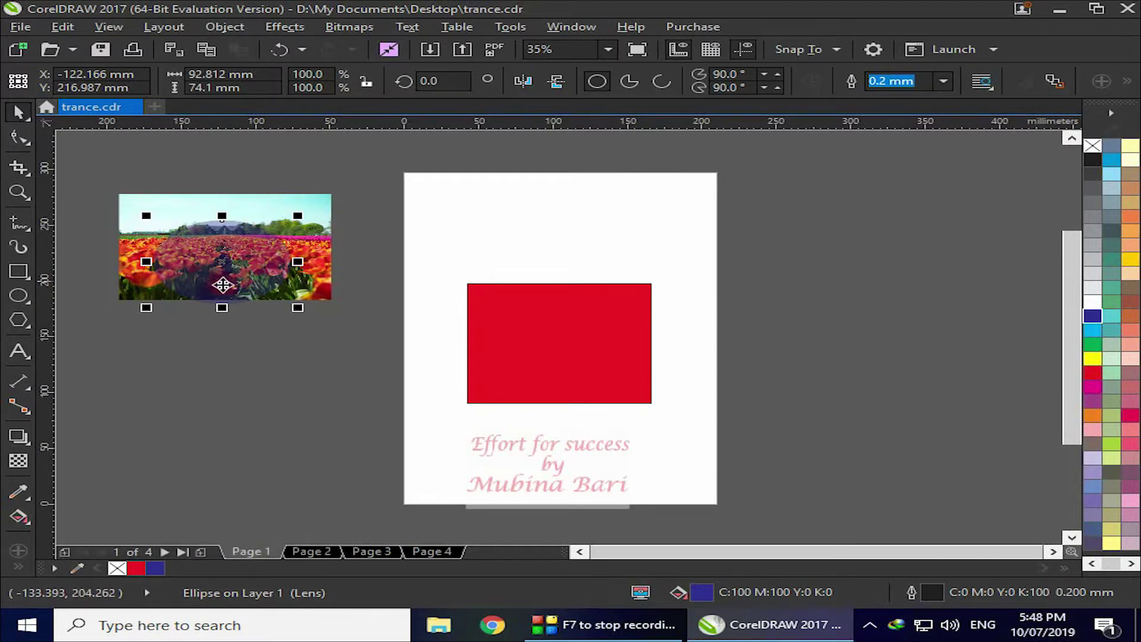
pyautogui.click(223, 262)
pyautogui.moveTo(223, 262); pyautogui.dragTo(563, 342)
# Step: Freeze the ellipse's transparency again and test it by moving the ellipse over the rectangle's right edge and back to the centre
pyautogui.click(18, 460)
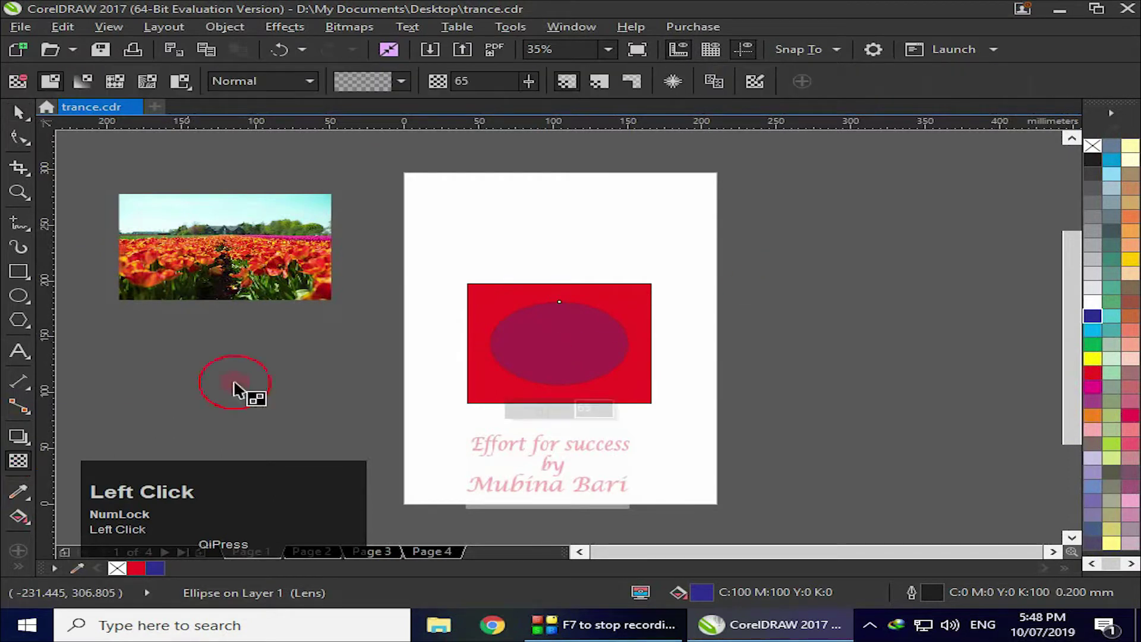
pyautogui.click(674, 81)
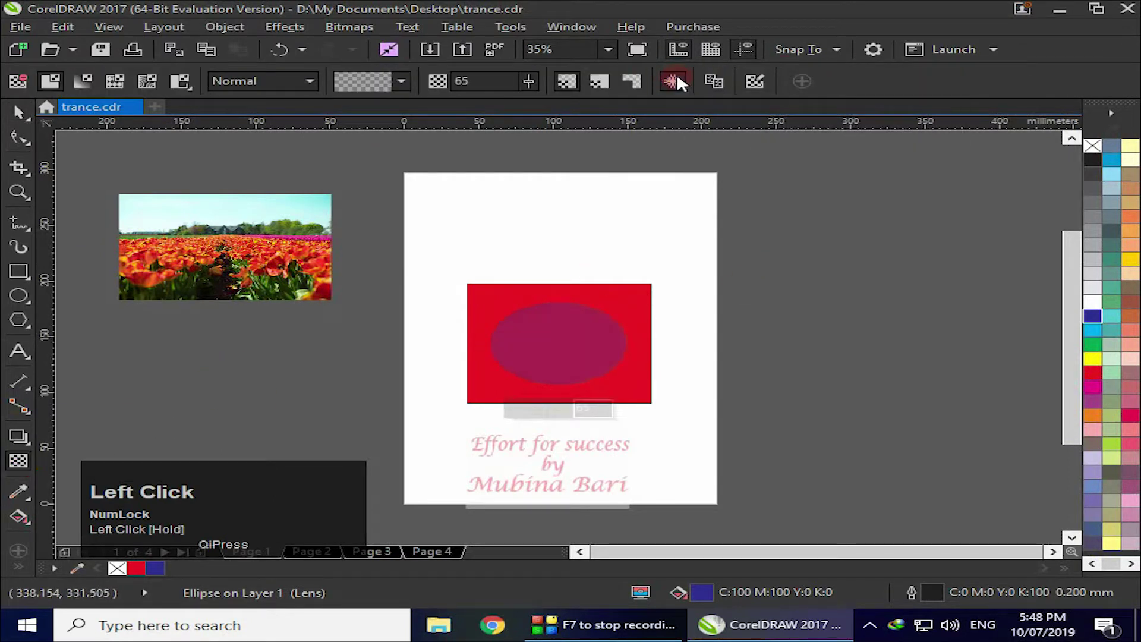
pyautogui.hotkey('ctrl', 'z')
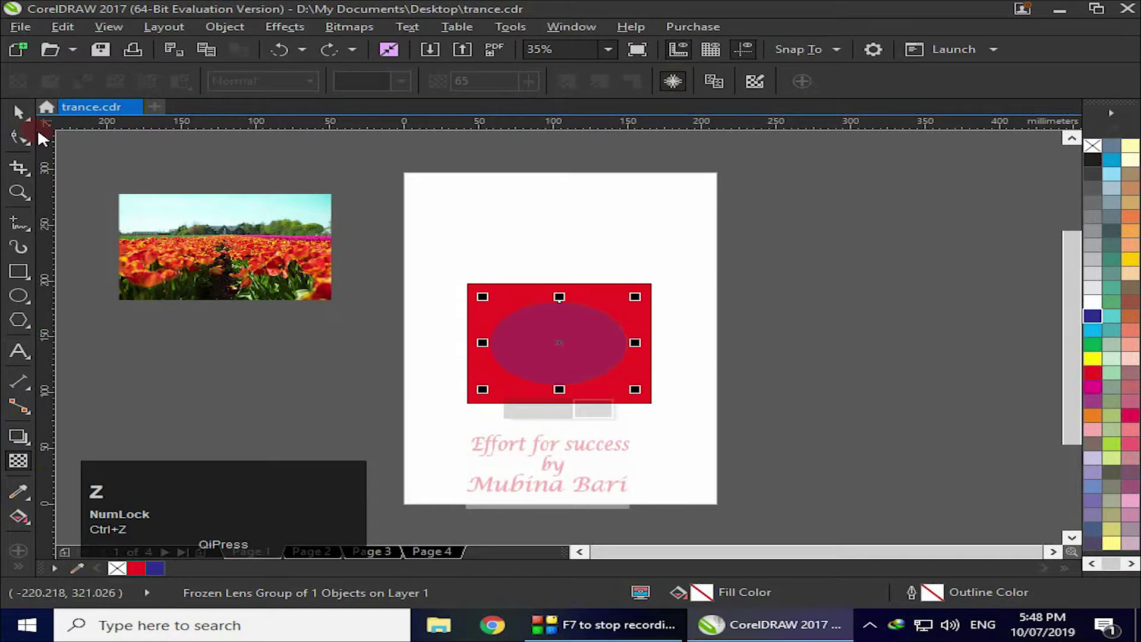
pyautogui.click(19, 112)
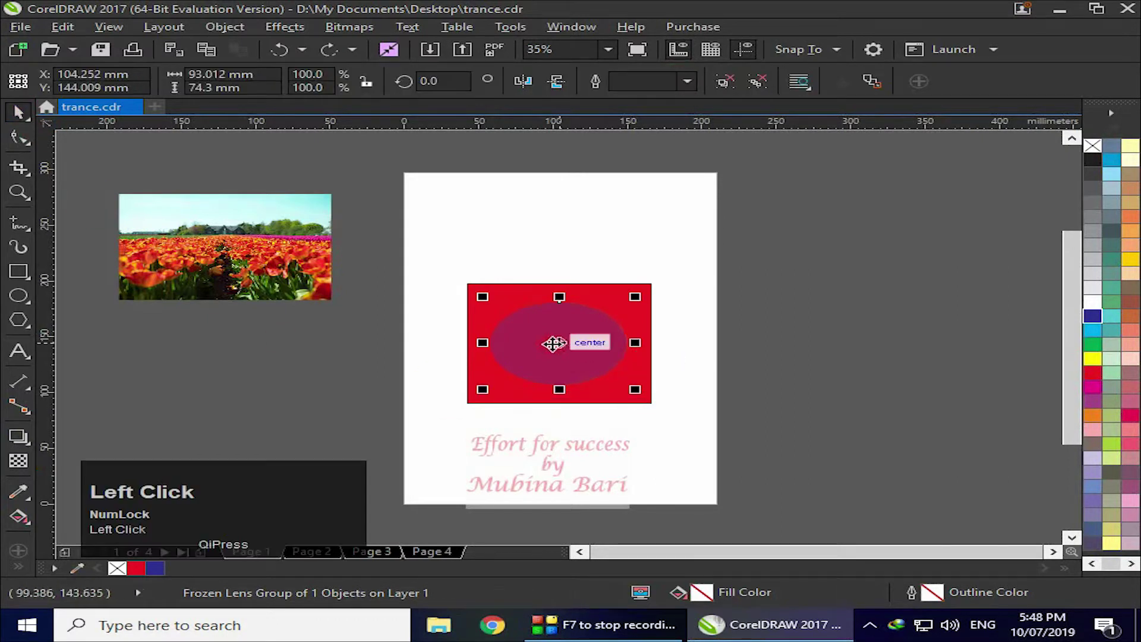
pyautogui.moveTo(565, 339); pyautogui.dragTo(693, 346)
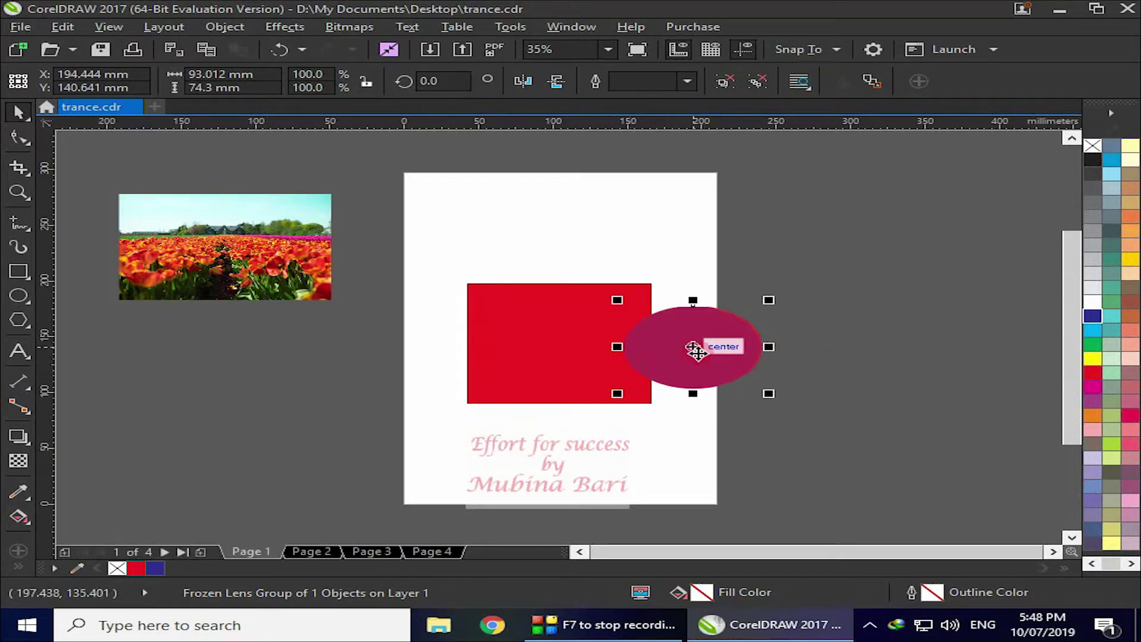
pyautogui.moveTo(694, 349); pyautogui.dragTo(560, 343)
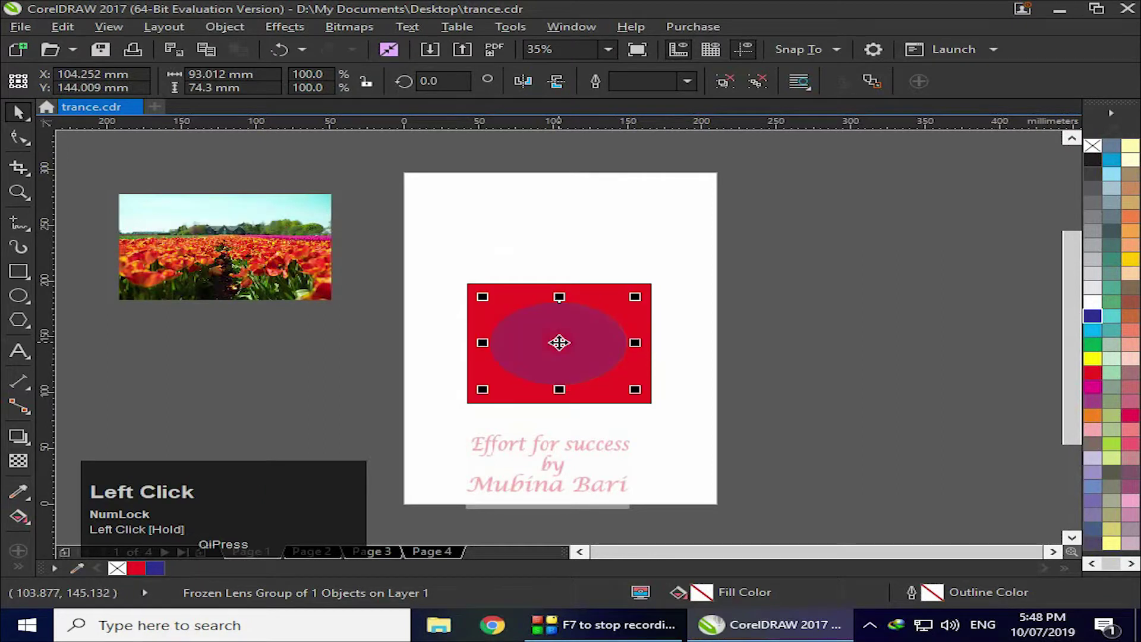
# Step: Unfreeze the transparency of the ellipse centred on the red rectangle
pyautogui.click(18, 462)
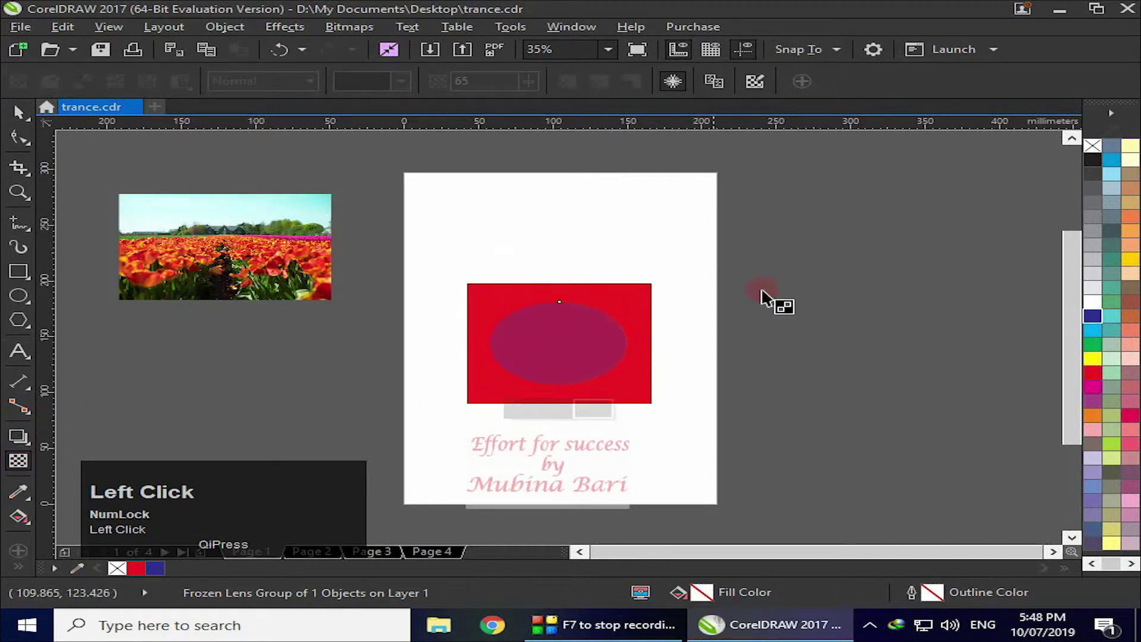
pyautogui.click(677, 80)
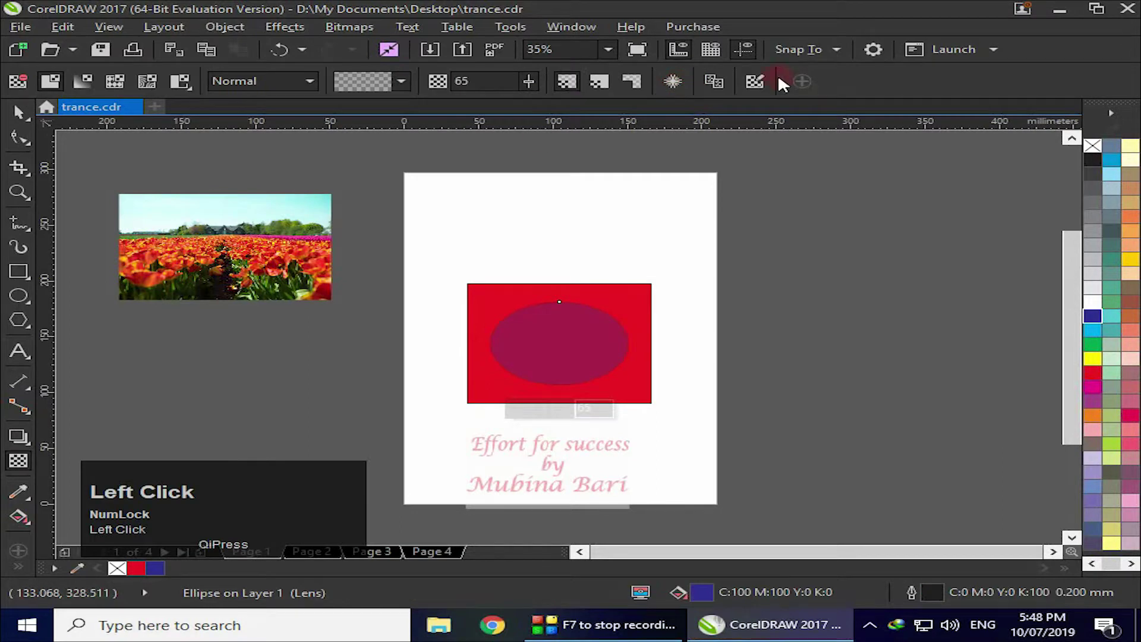
pyautogui.click(715, 82)
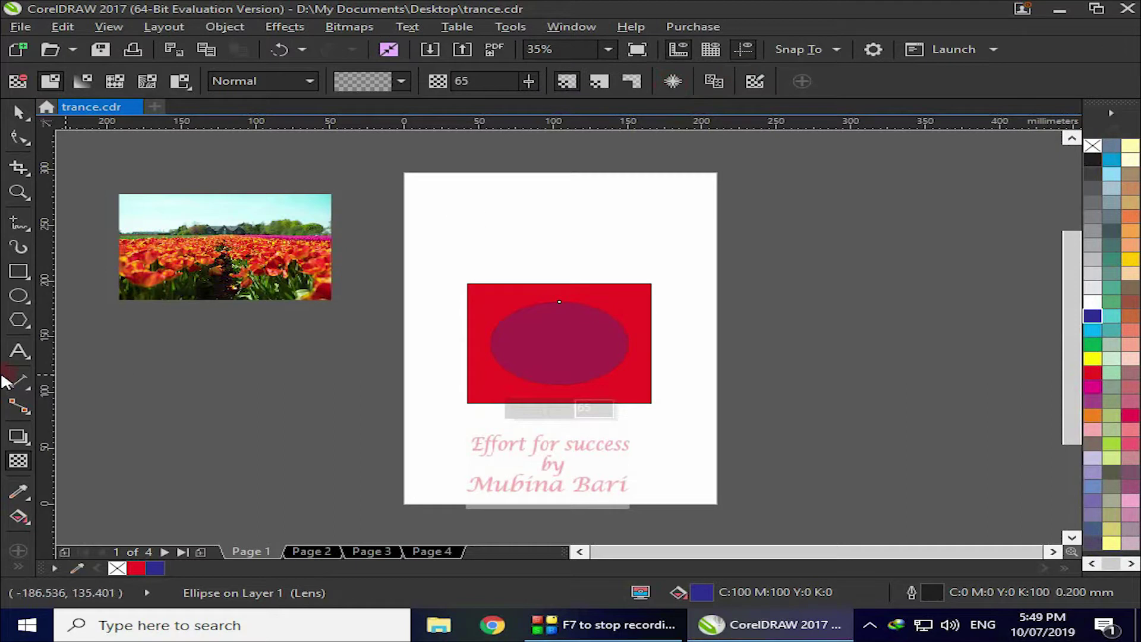
# Step: Draw a rectangle about 87.6 by 87.6 mm across the page's right edge and fill it red
pyautogui.click(19, 270)
pyautogui.moveTo(713, 298); pyautogui.dragTo(842, 397)
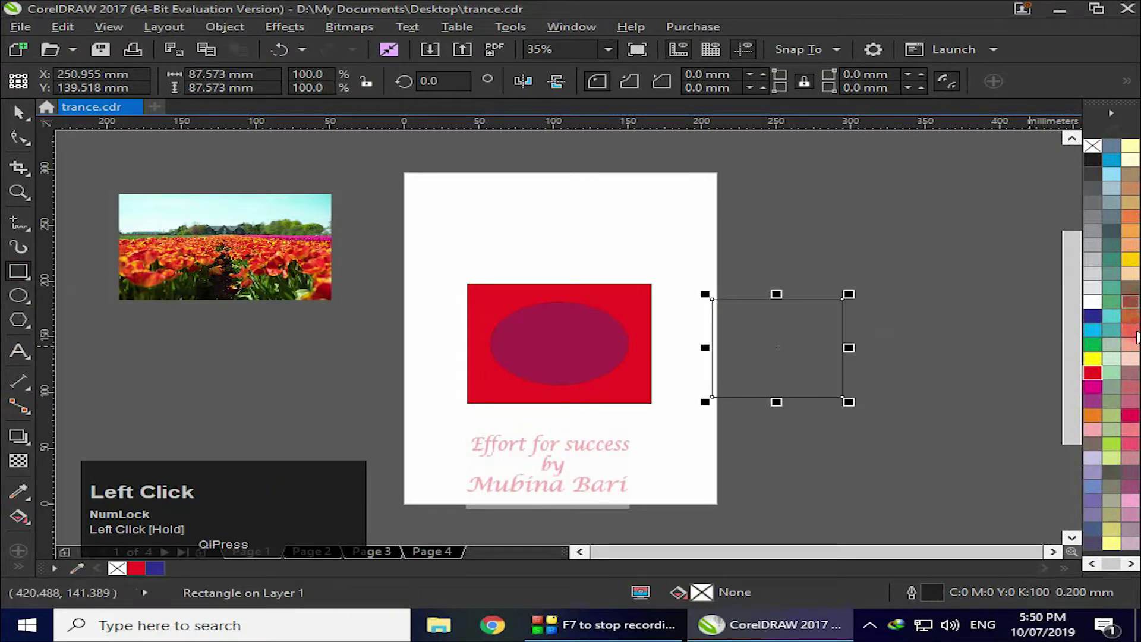
pyautogui.click(1093, 373)
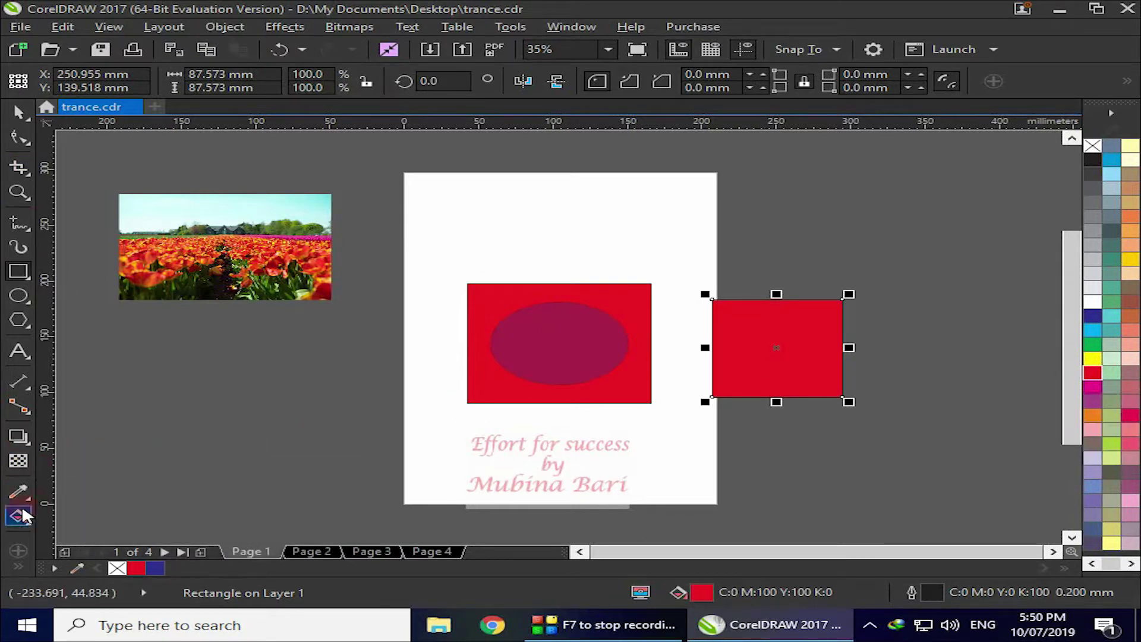
# Step: Copy the ellipse's transparency onto the new red rectangle beside the page
pyautogui.click(22, 463)
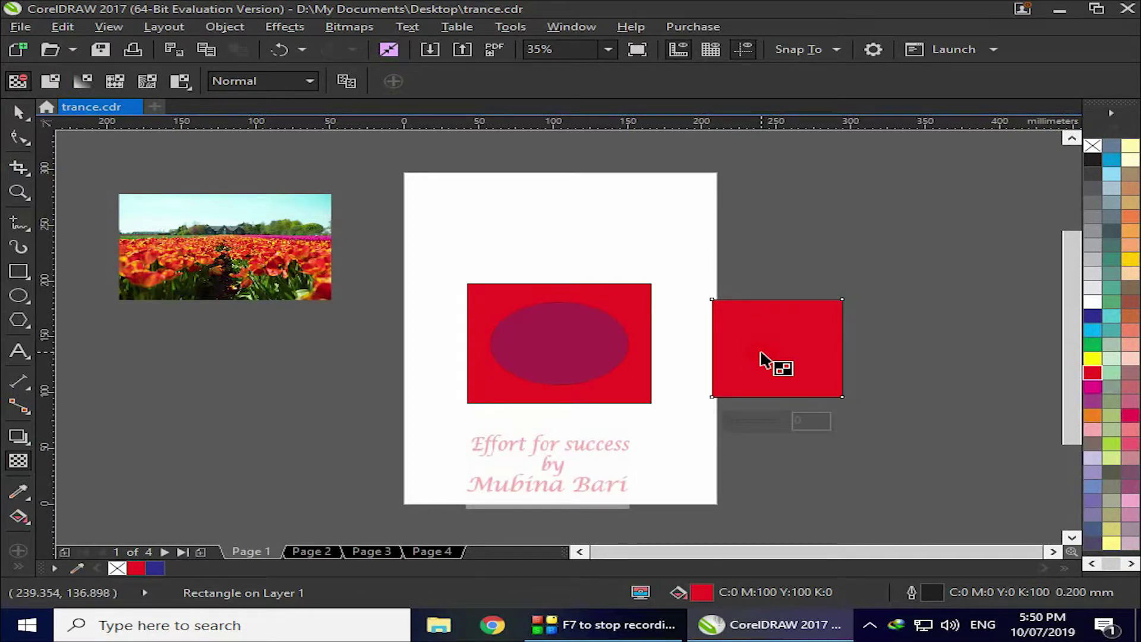
pyautogui.click(347, 83)
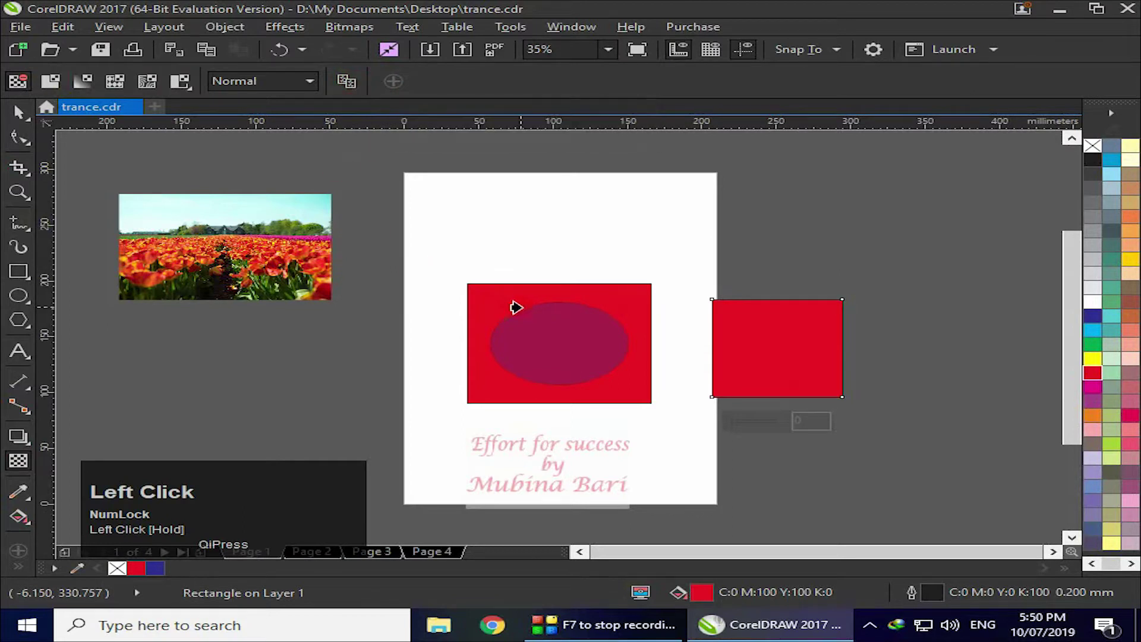
pyautogui.click(555, 356)
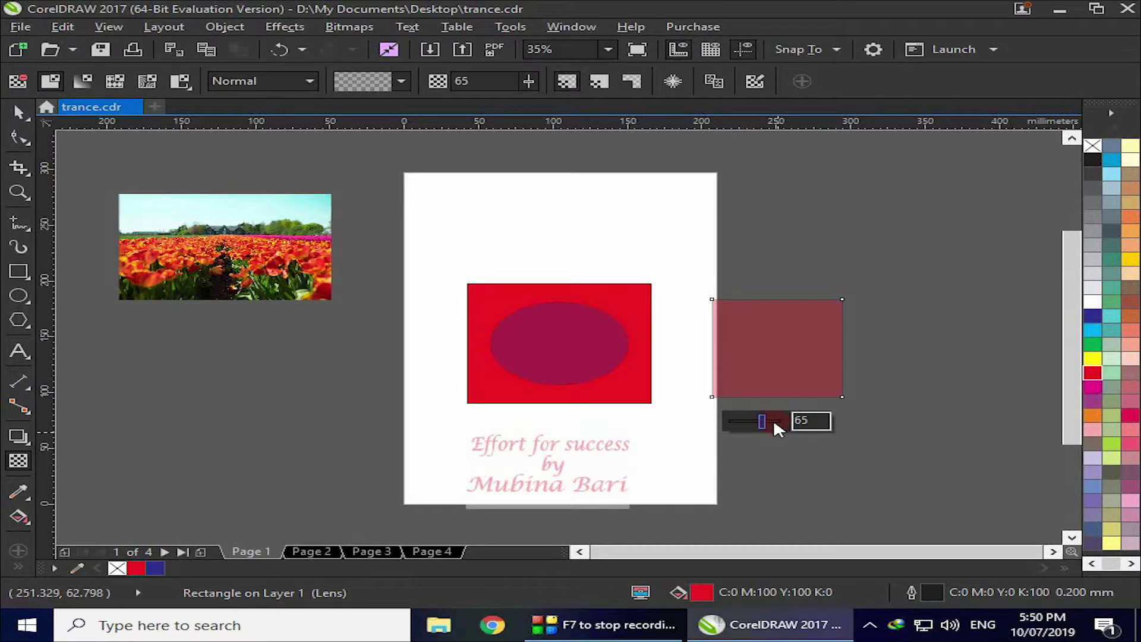
# Step: Delete the transparent red rectangle beside the page
pyautogui.press('Delete')
pyautogui.click(784, 352)
pyautogui.press('Delete')
# Step: Remove the uniform transparency from the blue ellipse on the red rectangle
pyautogui.click(17, 111)
pyautogui.click(543, 333)
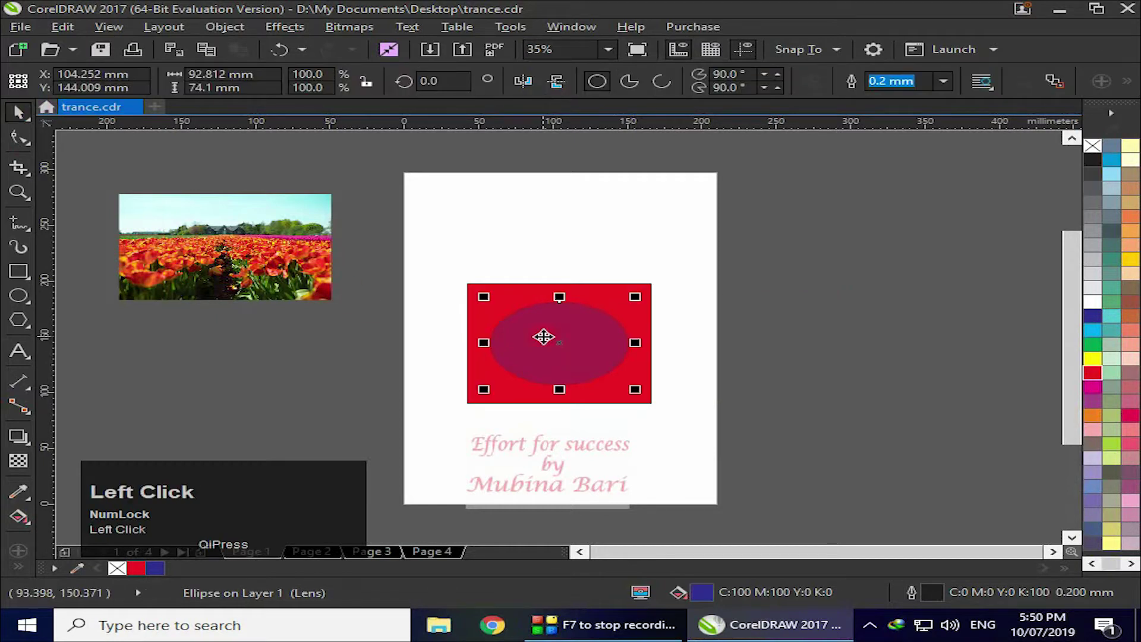
pyautogui.click(18, 461)
pyautogui.click(22, 79)
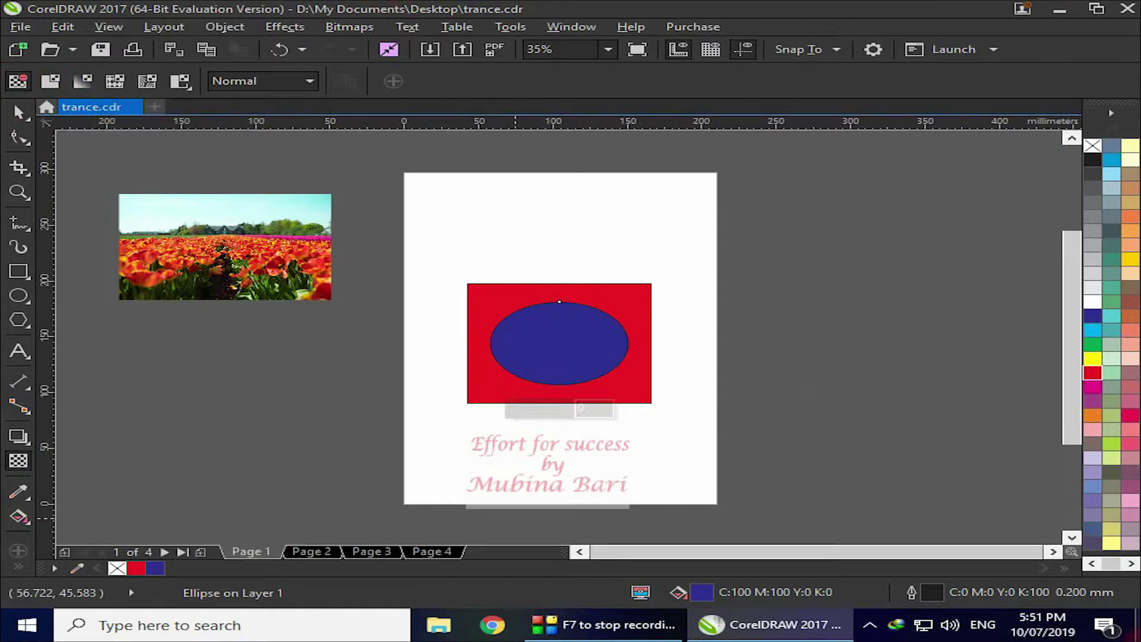
# Step: Apply a linear fountain transparency to the ellipse and shift its midpoint closer to the white end node
pyautogui.click(80, 82)
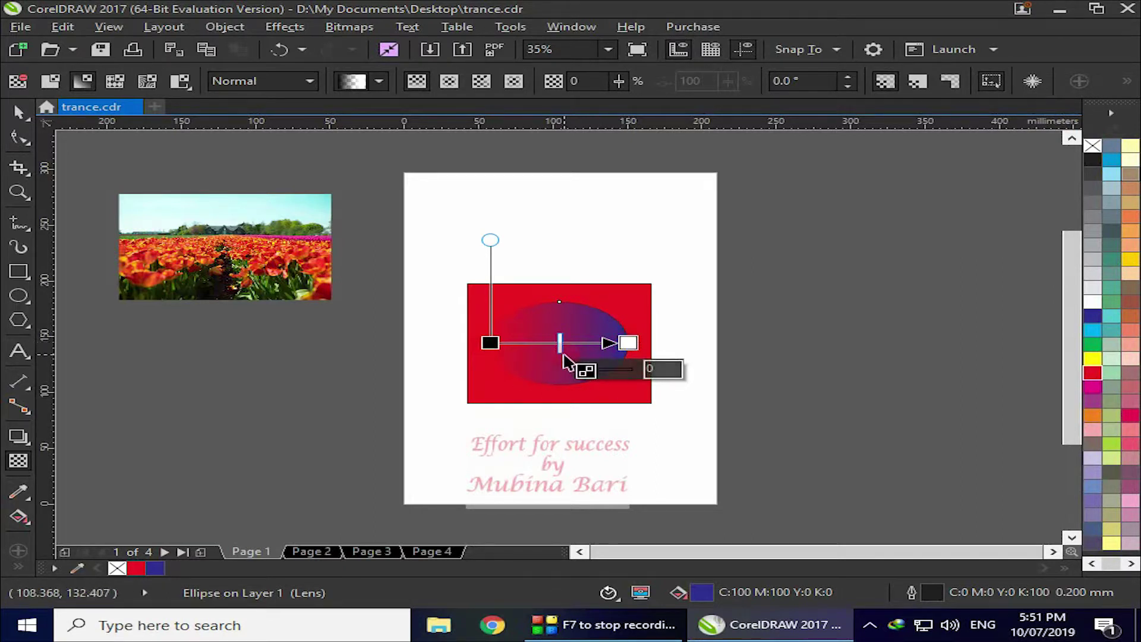
pyautogui.moveTo(562, 350); pyautogui.dragTo(590, 340)
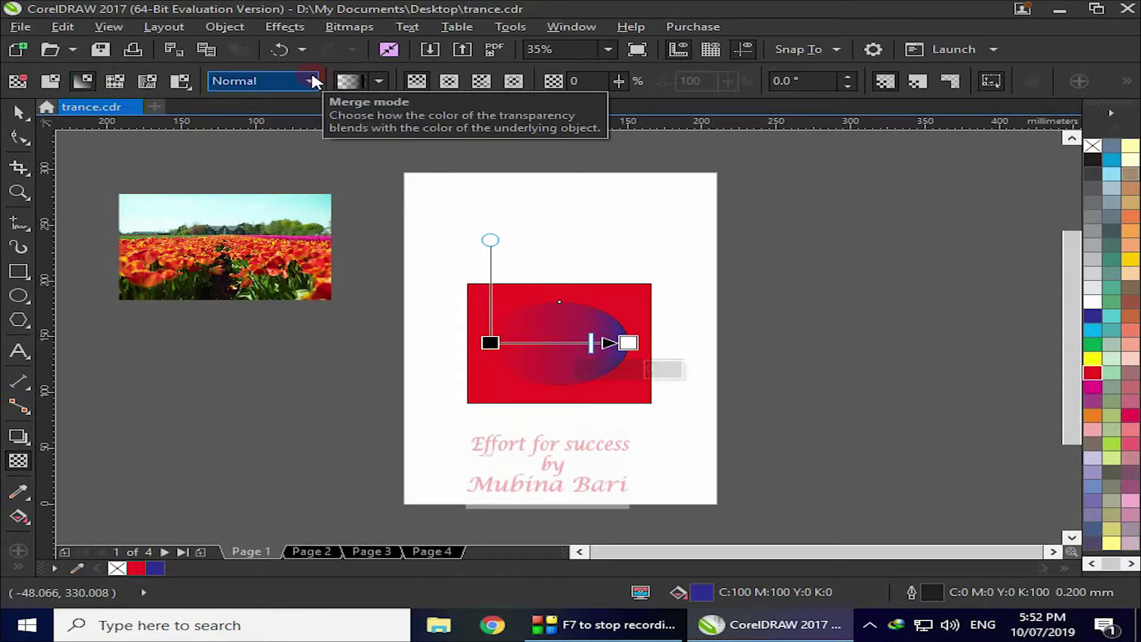
# Step: Apply the Yellow and Green Circles fountain transparency preset to the ellipse
pyautogui.click(380, 80)
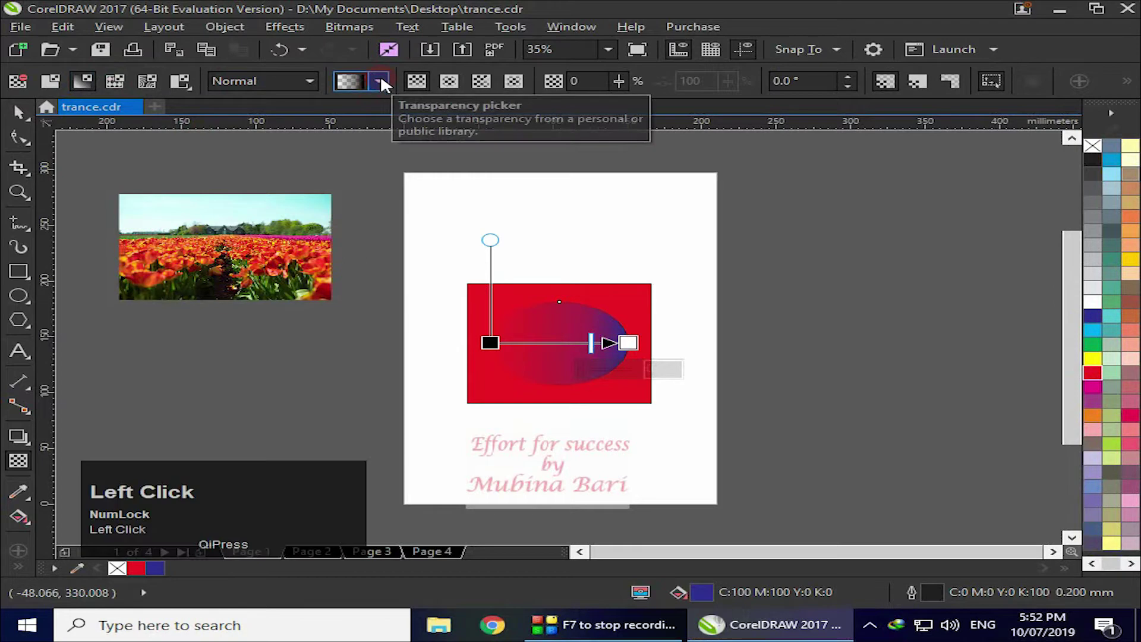
pyautogui.click(381, 79)
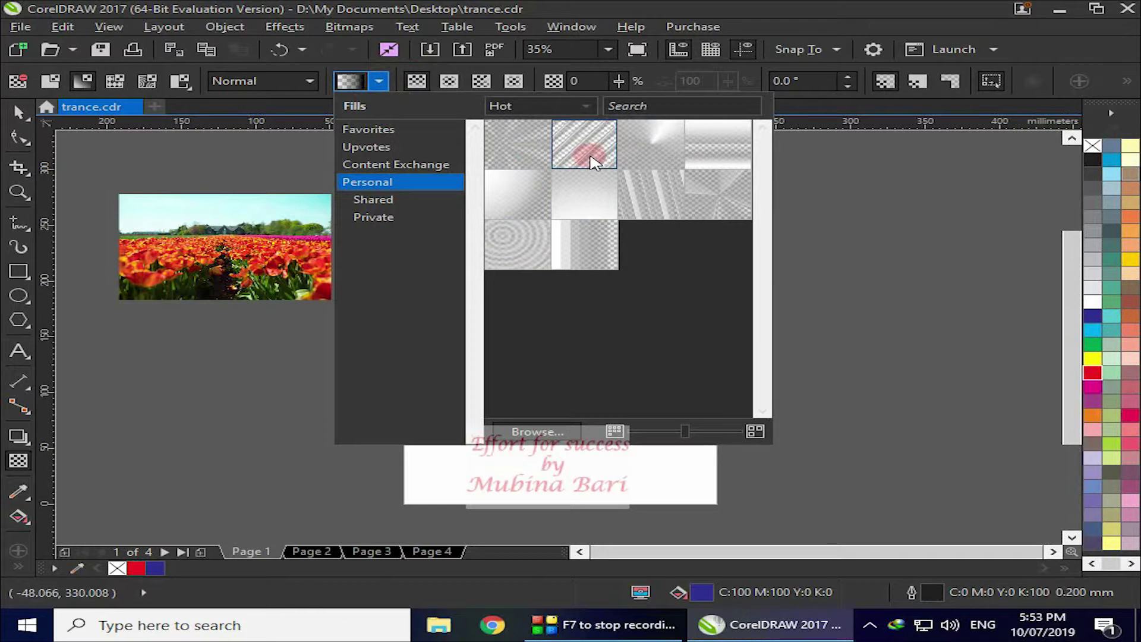
pyautogui.click(523, 254)
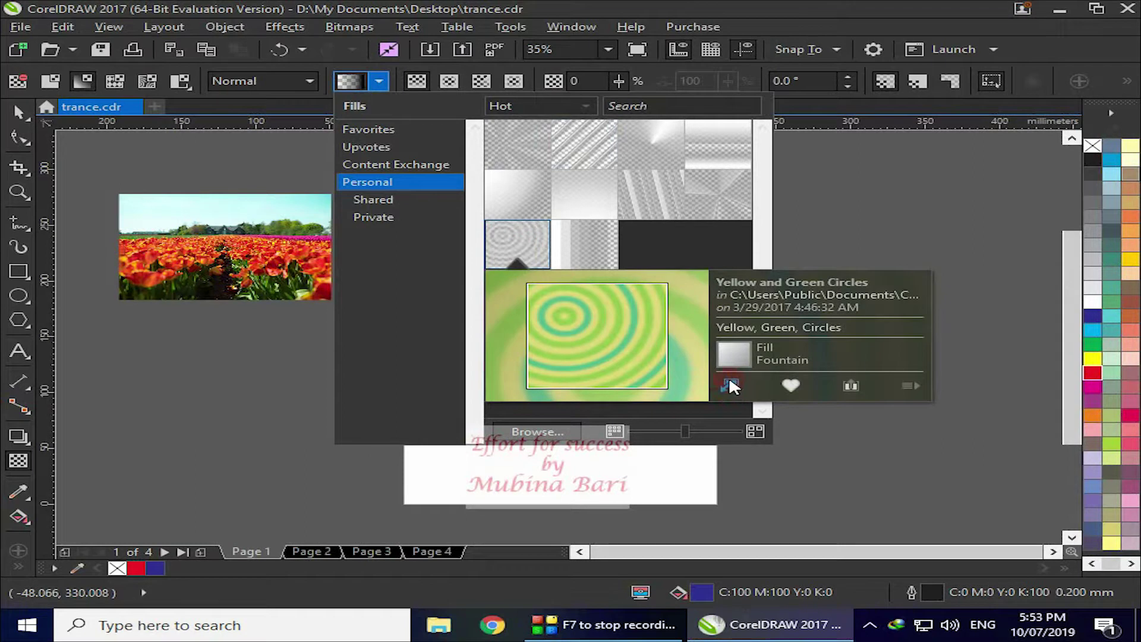
pyautogui.click(730, 386)
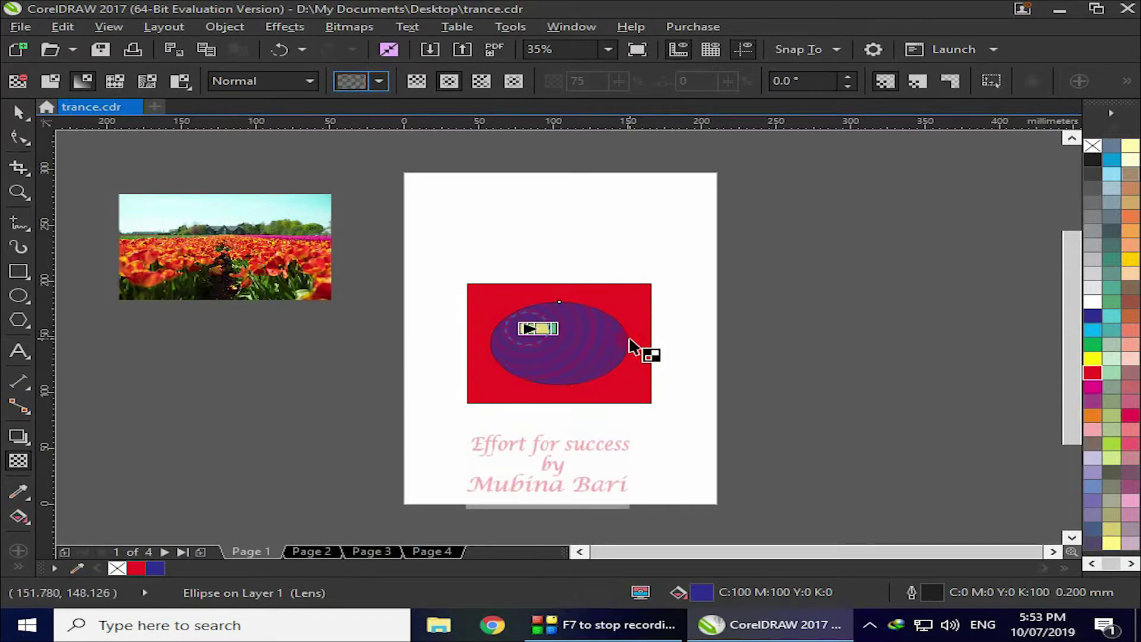
# Step: Apply the multicoloured conical fountain transparency preset to the ellipse and reselect the ellipse
pyautogui.click(379, 81)
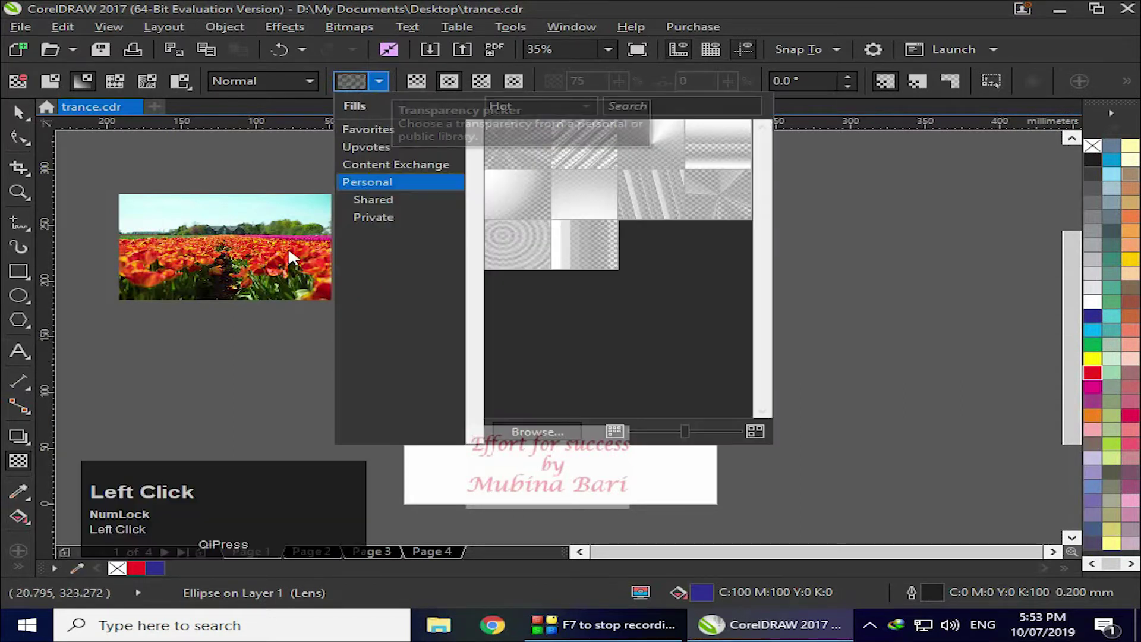
pyautogui.moveTo(698, 196); pyautogui.dragTo(806, 330)
pyautogui.moveTo(884, 342); pyautogui.dragTo(737, 381)
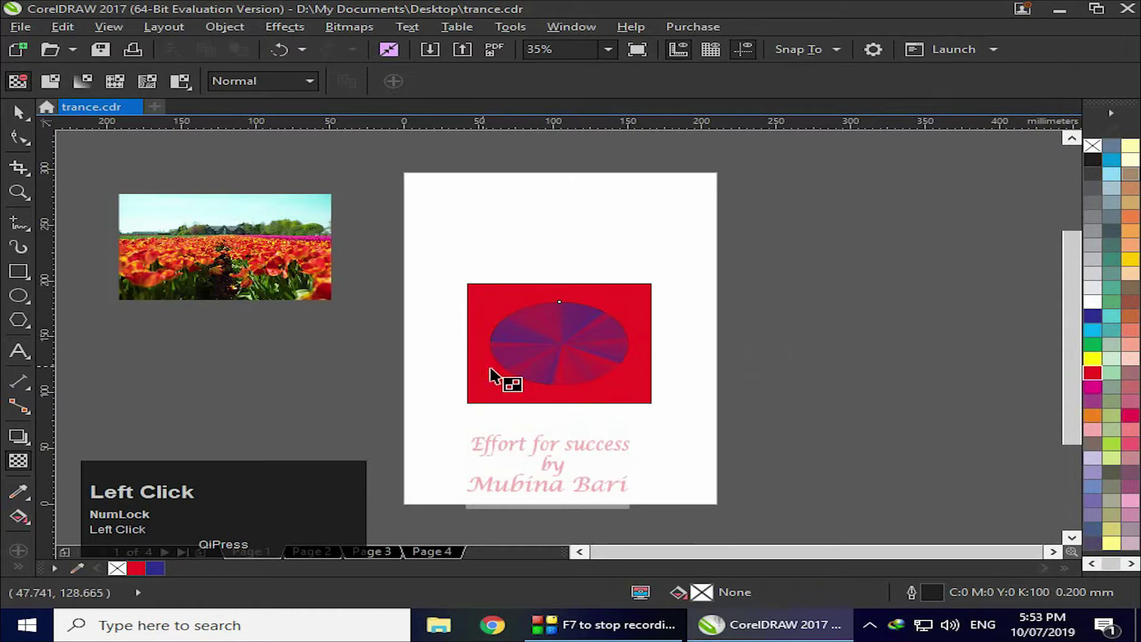
pyautogui.click(574, 341)
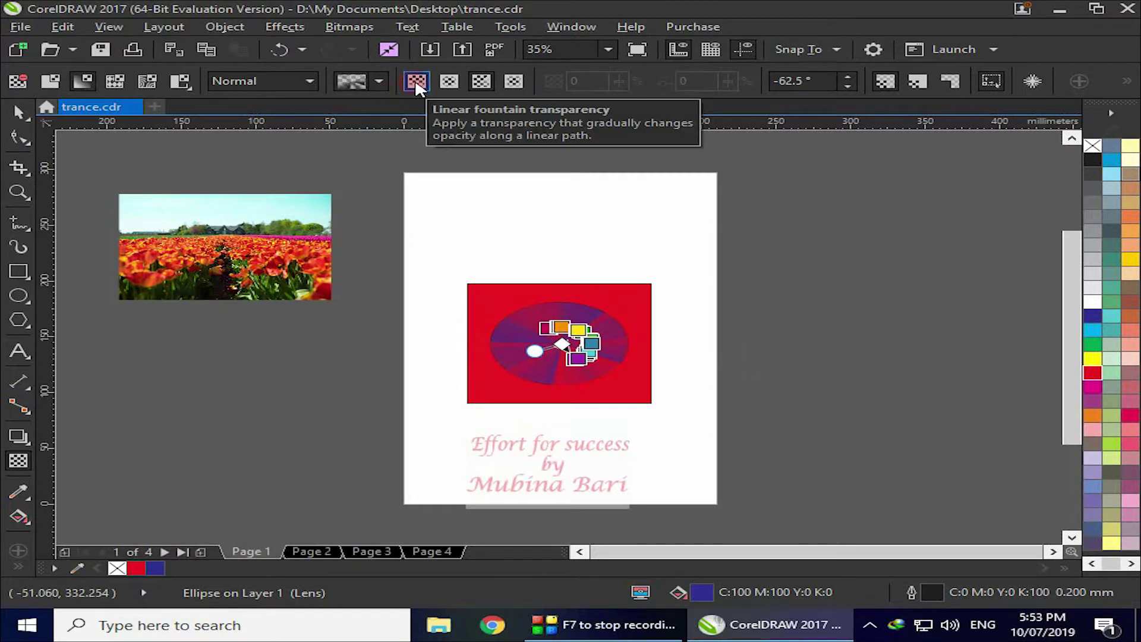
# Step: Apply a linear fountain transparency to the opaque blue ellipse and extend its end node to the rectangle's right edge
pyautogui.click(16, 465)
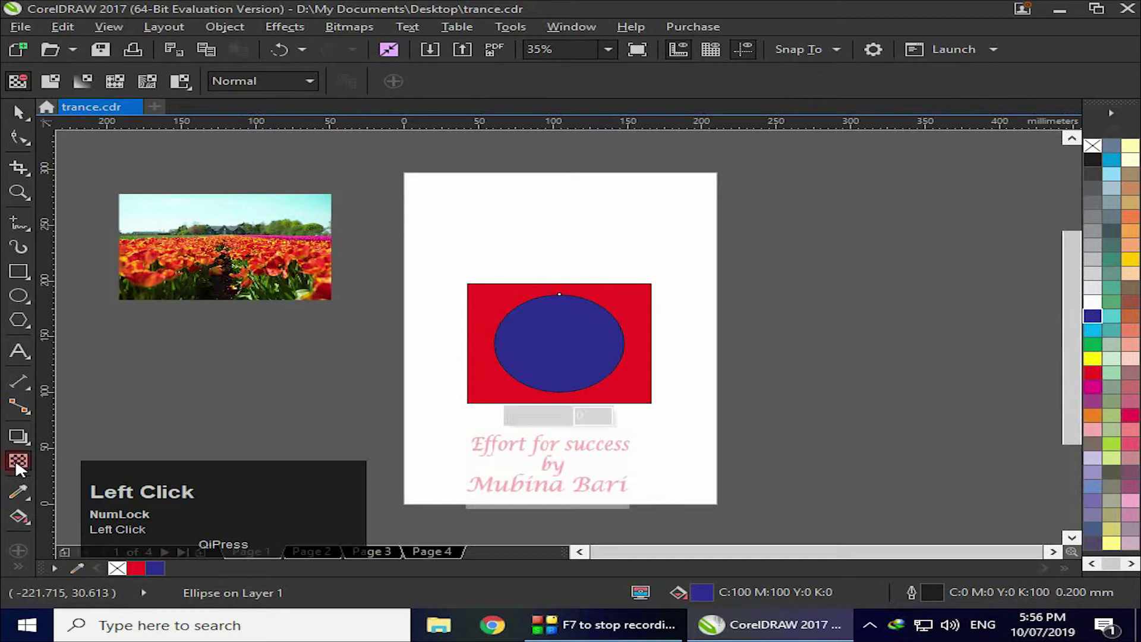
pyautogui.click(76, 78)
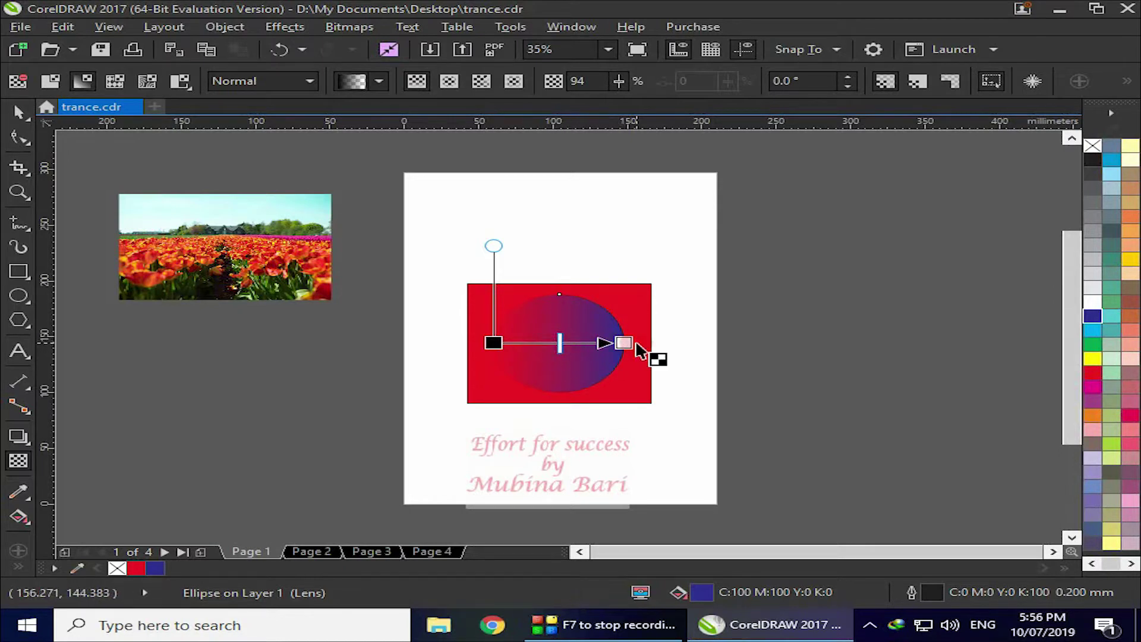
pyautogui.moveTo(627, 341)
pyautogui.mouseDown()
pyautogui.moveTo(588, 348)
pyautogui.moveTo(648, 342)
pyautogui.mouseUp()
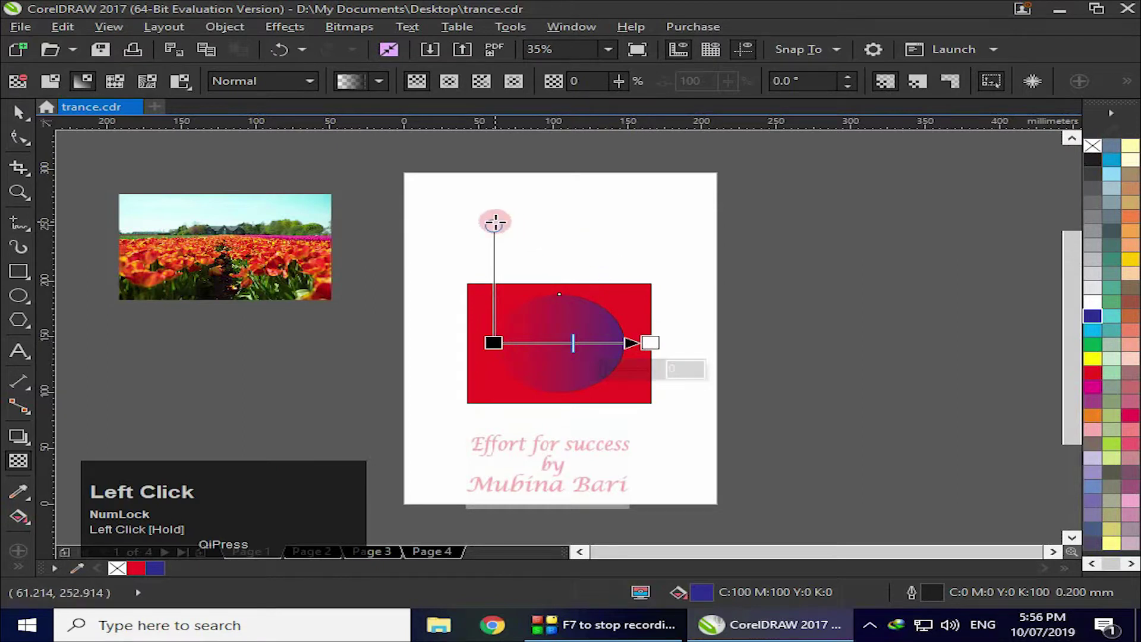
# Step: Slant the ellipse's linear transparency, switch it to elliptical fountain transparency and pull the end node inward to an angle of about -27.7°
pyautogui.moveTo(494, 222); pyautogui.dragTo(527, 227)
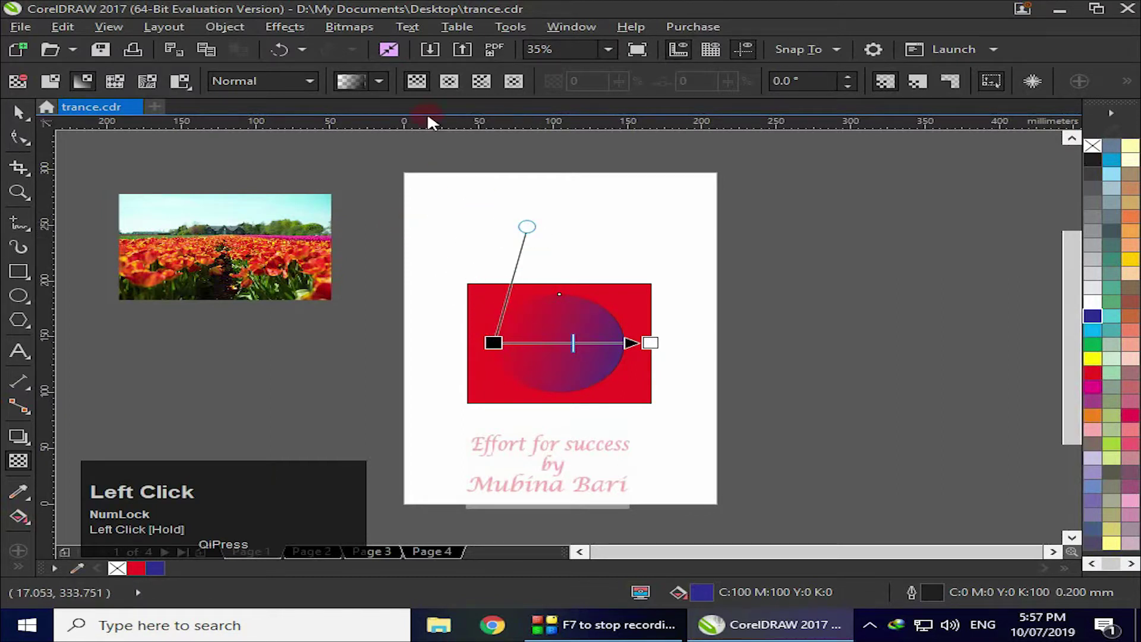
pyautogui.click(449, 85)
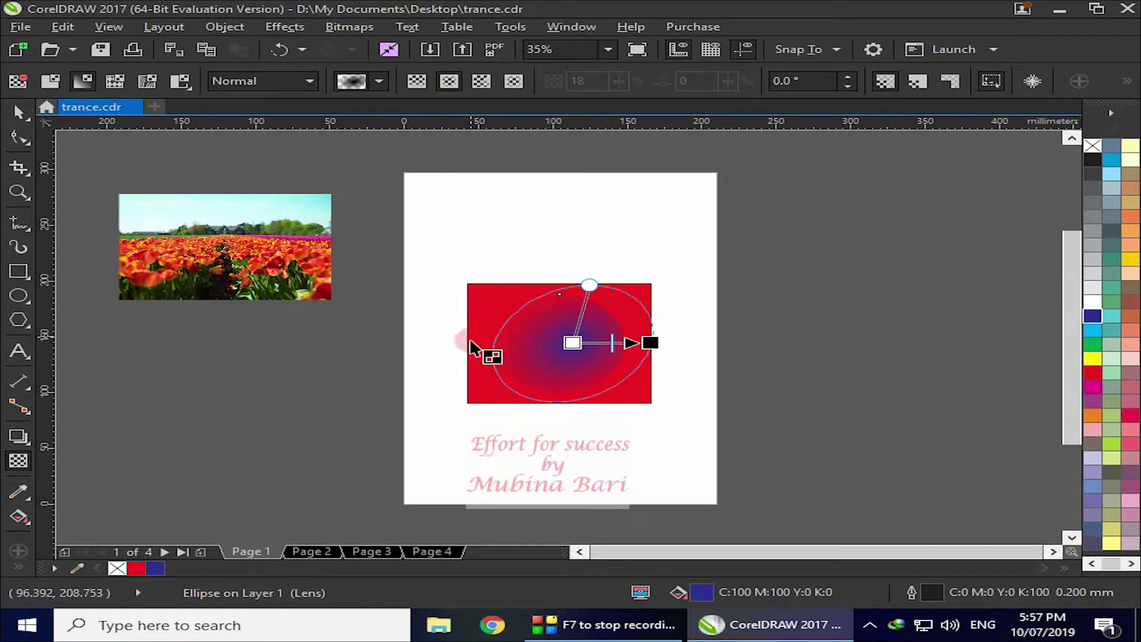
pyautogui.moveTo(652, 343); pyautogui.dragTo(627, 364)
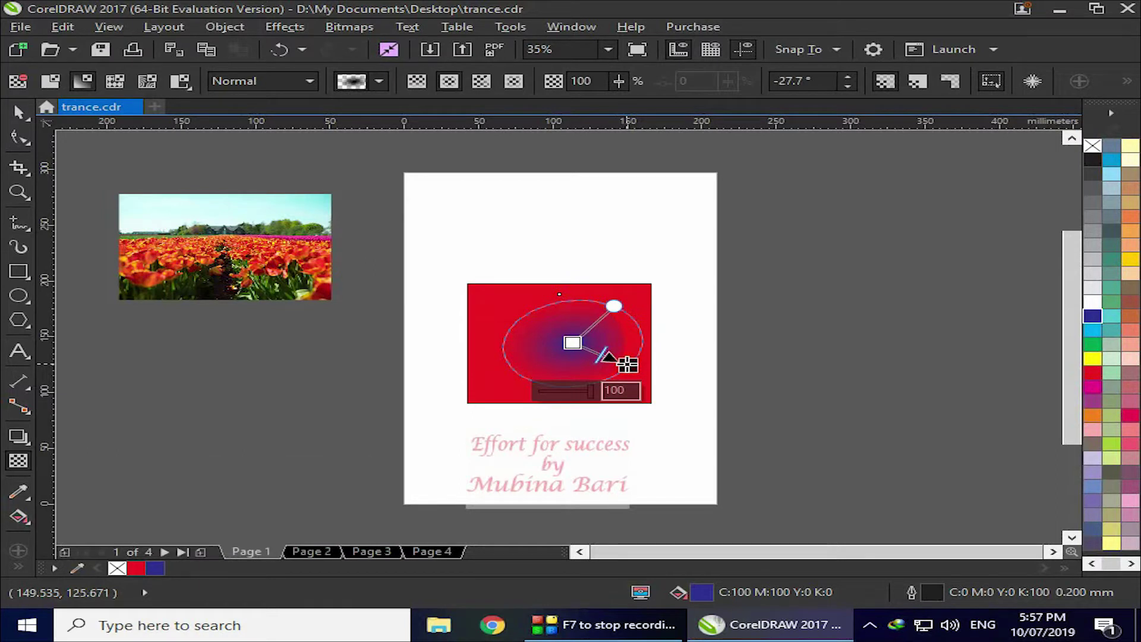
# Step: Apply a conical fountain transparency to the ellipse, deselect it to check the effect and reselect it
pyautogui.click(447, 81)
pyautogui.click(489, 85)
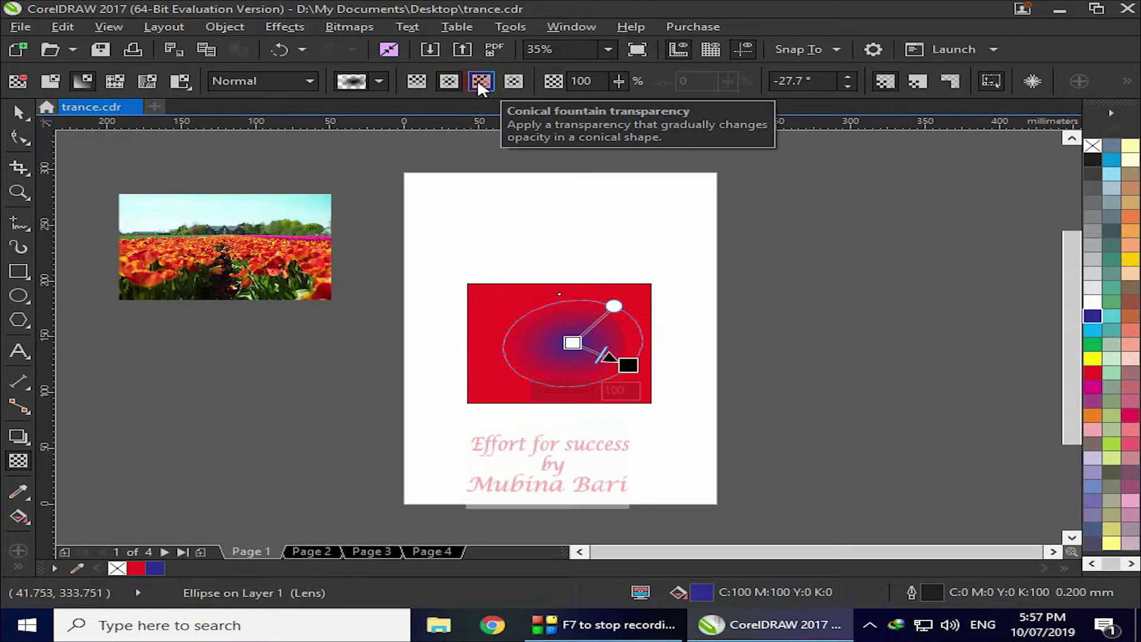
pyautogui.click(479, 85)
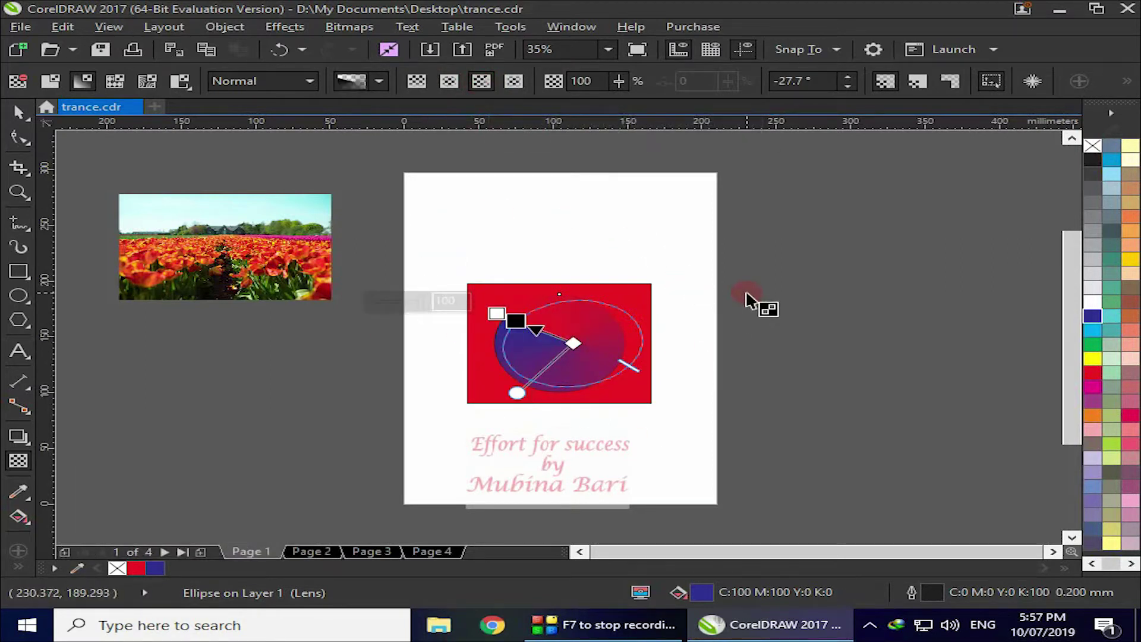
pyautogui.click(232, 411)
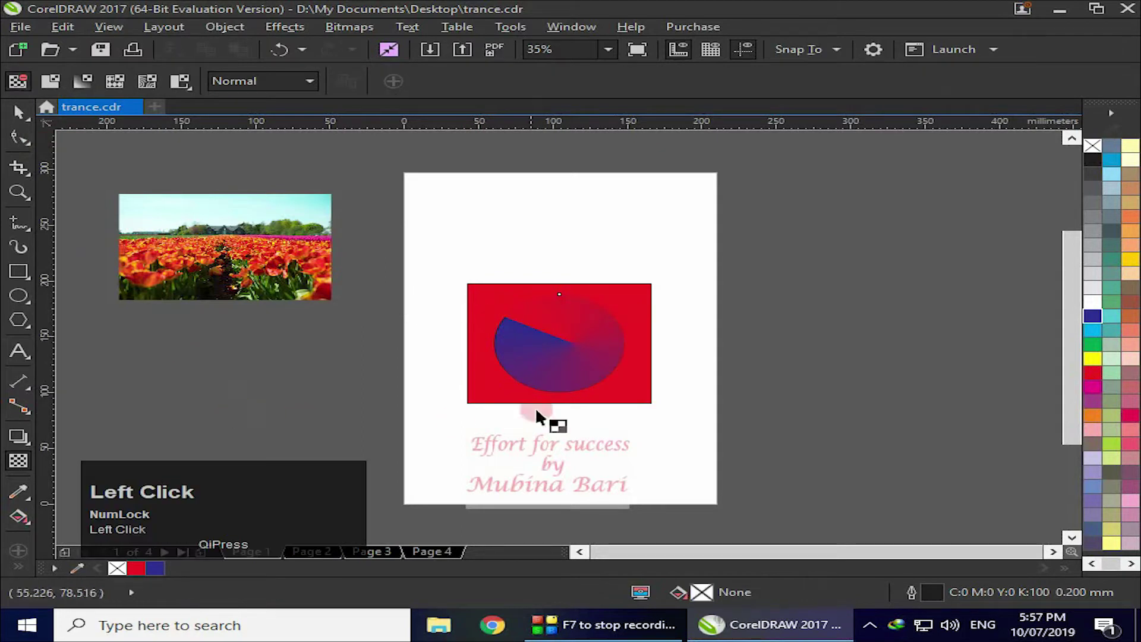
pyautogui.click(567, 339)
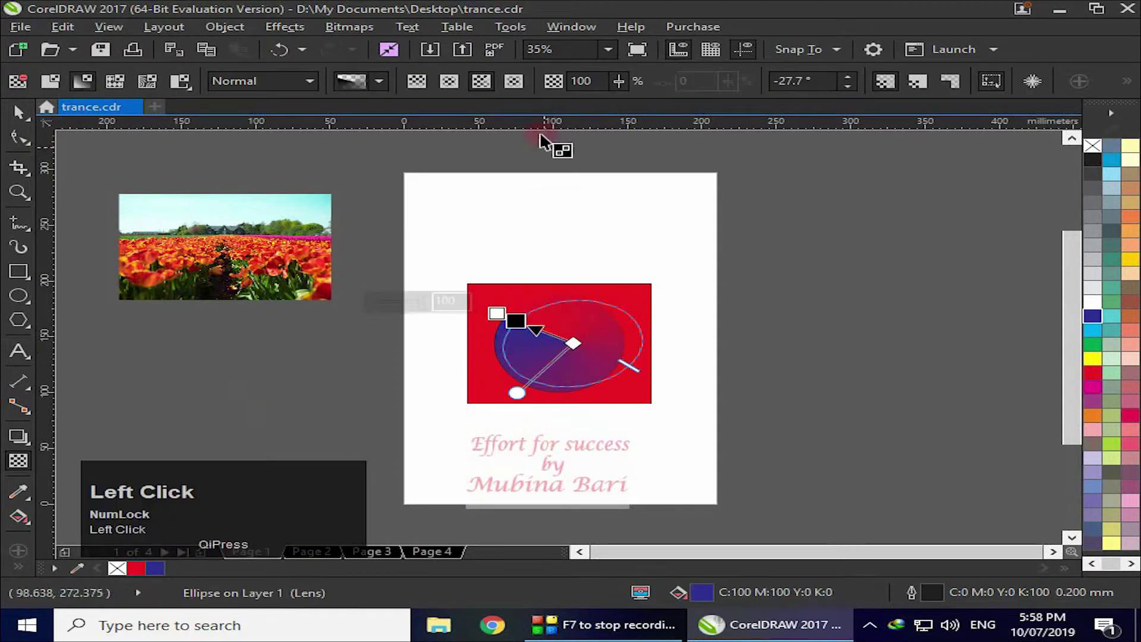
# Step: Apply a rectangular fountain transparency to the ellipse and stretch its end node and side handle outward to about -34.6°
pyautogui.click(517, 83)
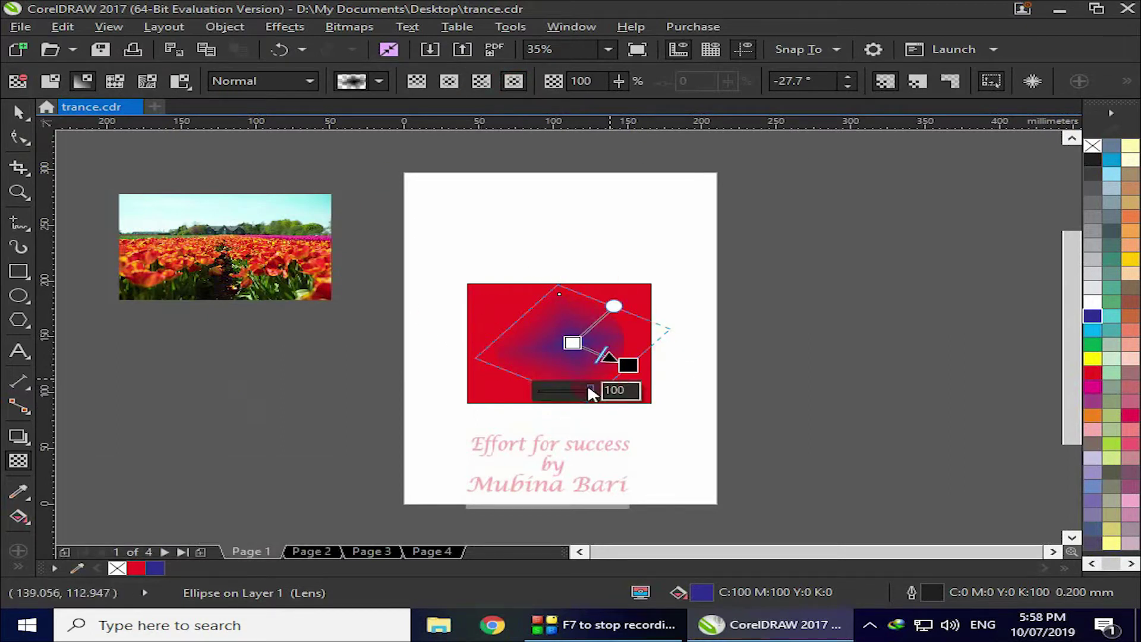
pyautogui.click(775, 369)
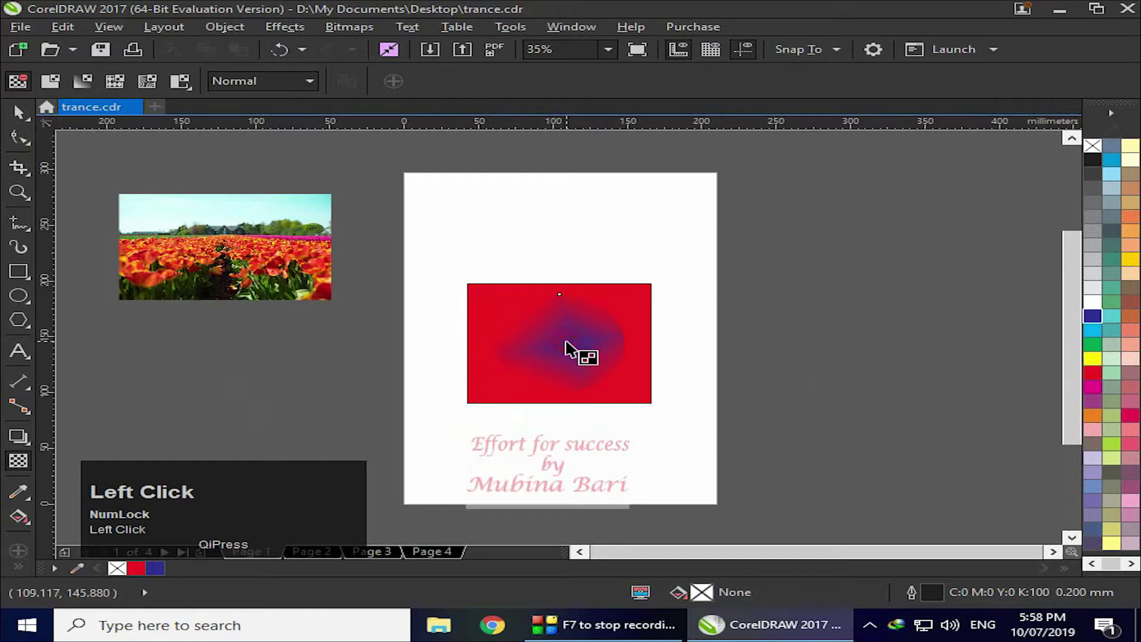
pyautogui.click(582, 351)
pyautogui.moveTo(627, 363)
pyautogui.mouseDown()
pyautogui.moveTo(652, 377)
pyautogui.moveTo(619, 369)
pyautogui.moveTo(631, 373)
pyautogui.mouseUp()
pyautogui.moveTo(617, 309); pyautogui.dragTo(625, 305)
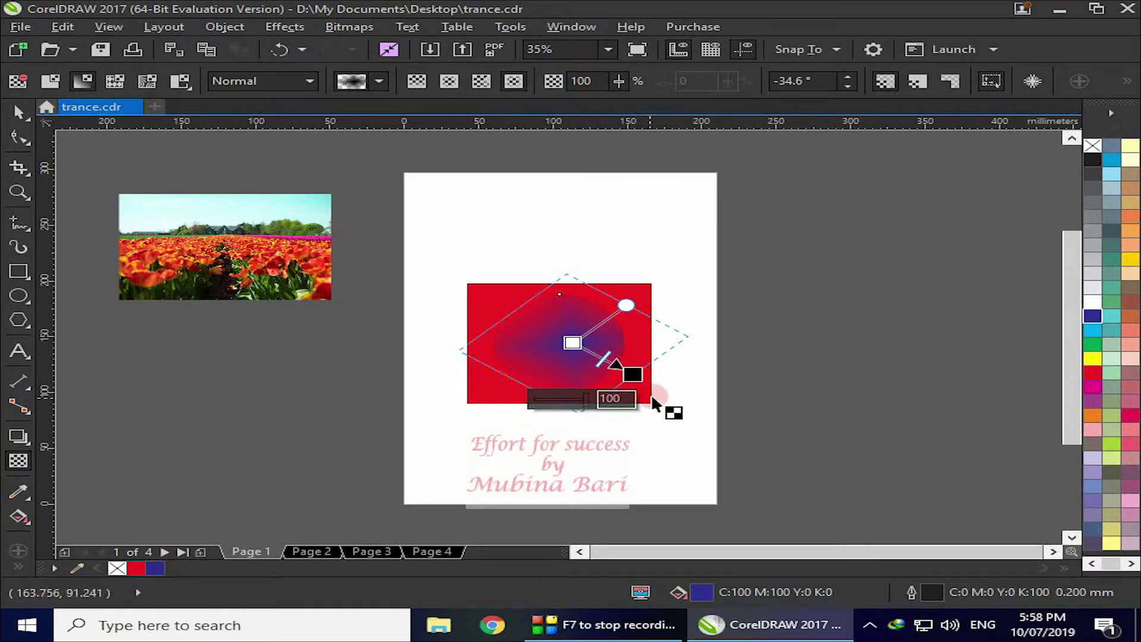
# Step: Set the end node's transparency to 59% and extend that node to the red rectangle's right edge at about -36.7°
pyautogui.moveTo(617, 81); pyautogui.dragTo(603, 101)
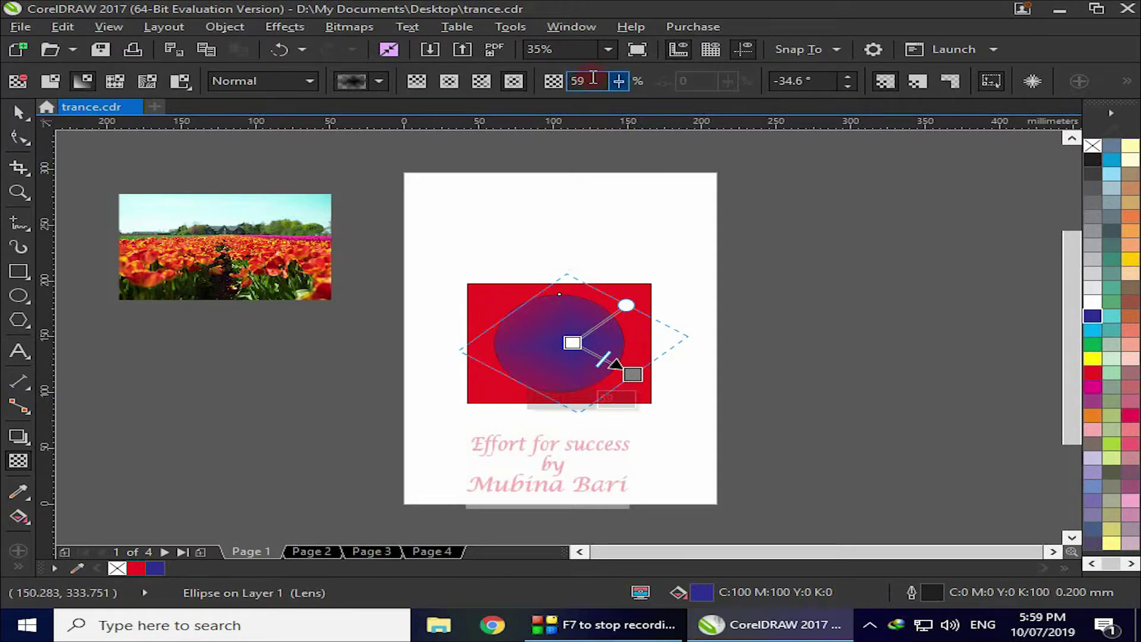
pyautogui.hotkey('ctrl', 'z')
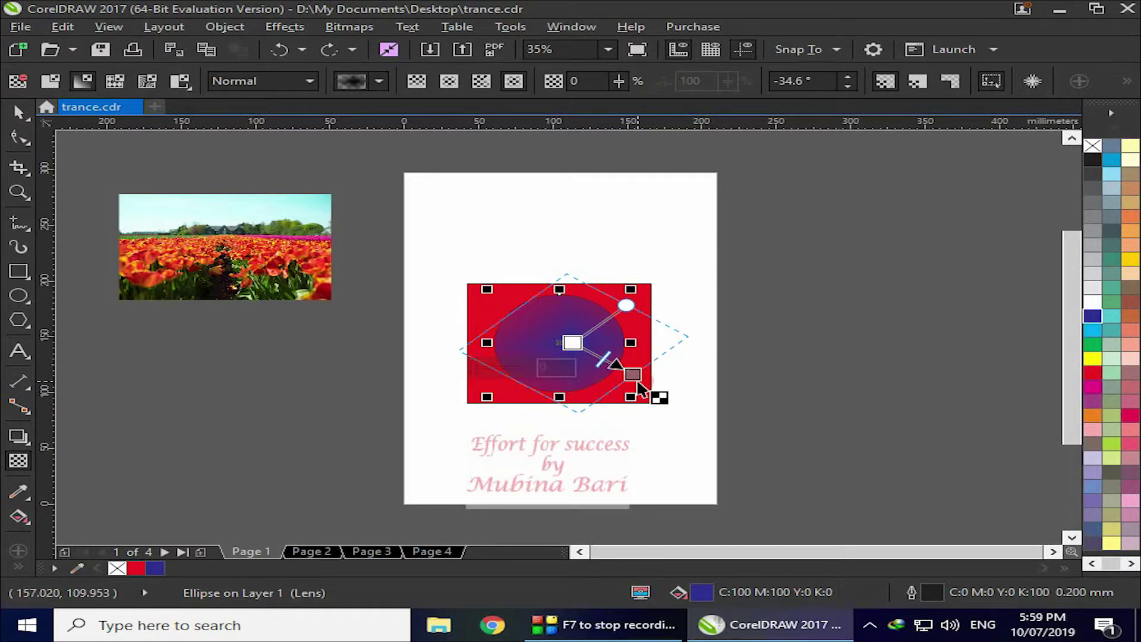
pyautogui.moveTo(632, 374); pyautogui.dragTo(650, 386)
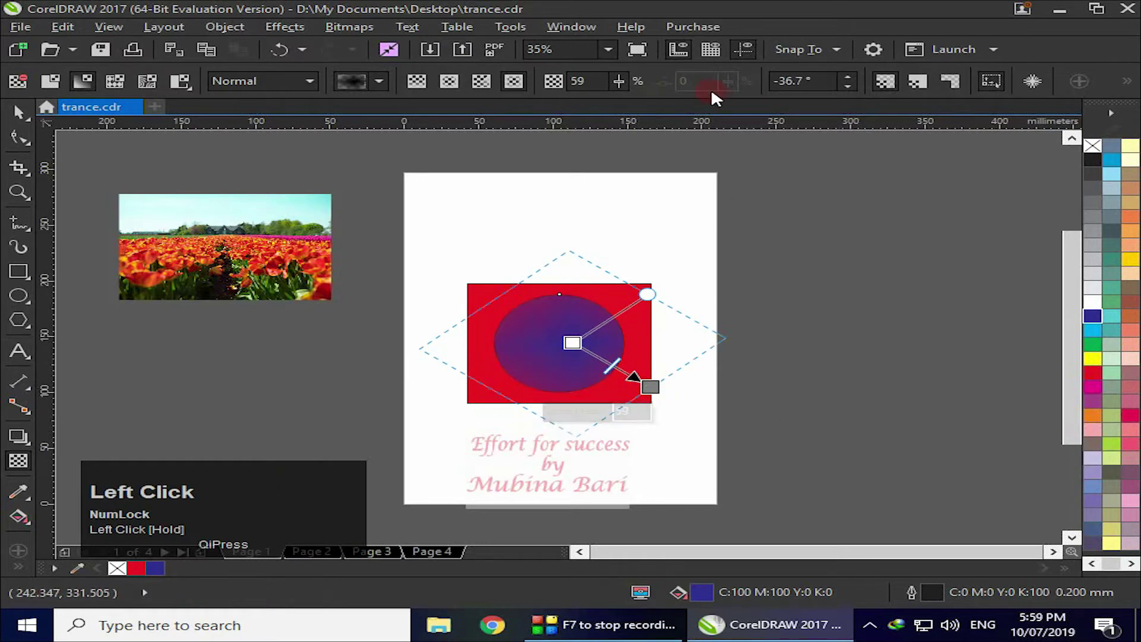
# Step: Add an intermediate transparency node between the centre and end nodes, shift it to the 74% position and remove it
pyautogui.click(599, 358)
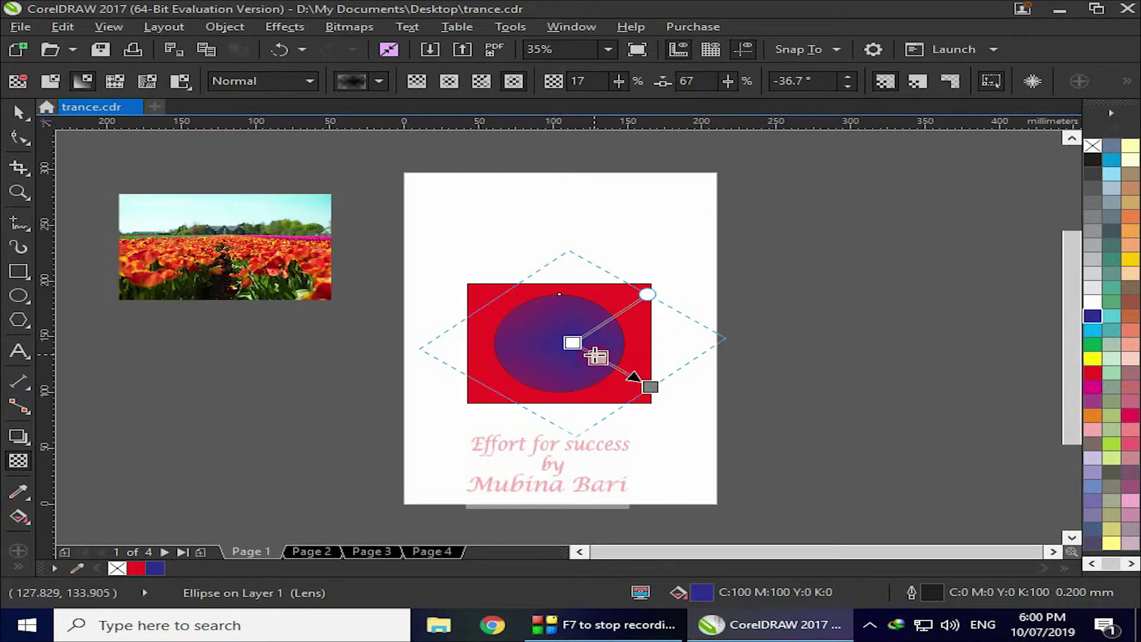
pyautogui.moveTo(599, 358)
pyautogui.mouseDown()
pyautogui.moveTo(611, 369)
pyautogui.moveTo(592, 354)
pyautogui.mouseUp()
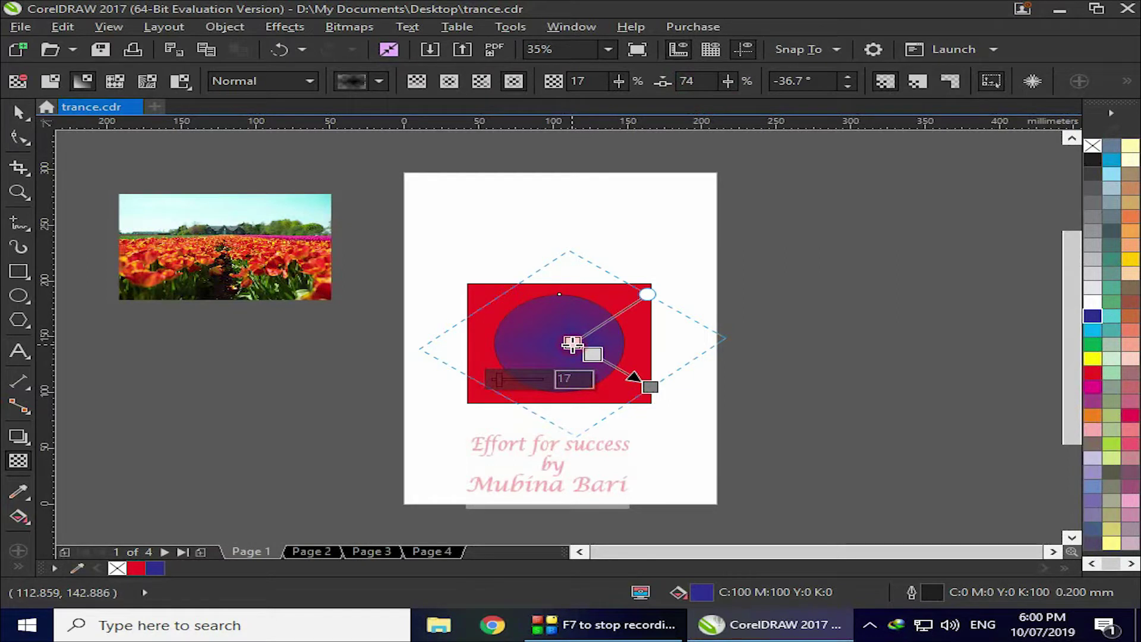
pyautogui.click(651, 389)
pyautogui.moveTo(594, 356)
pyautogui.mouseDown()
pyautogui.moveTo(648, 384)
pyautogui.moveTo(610, 366)
pyautogui.mouseUp()
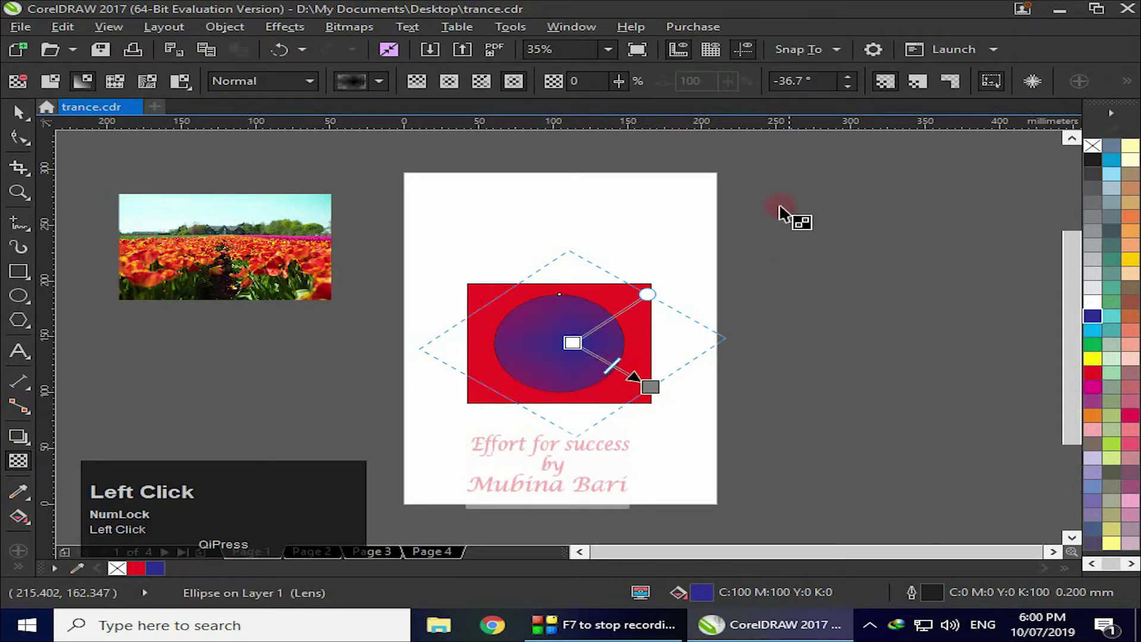
pyautogui.click(854, 197)
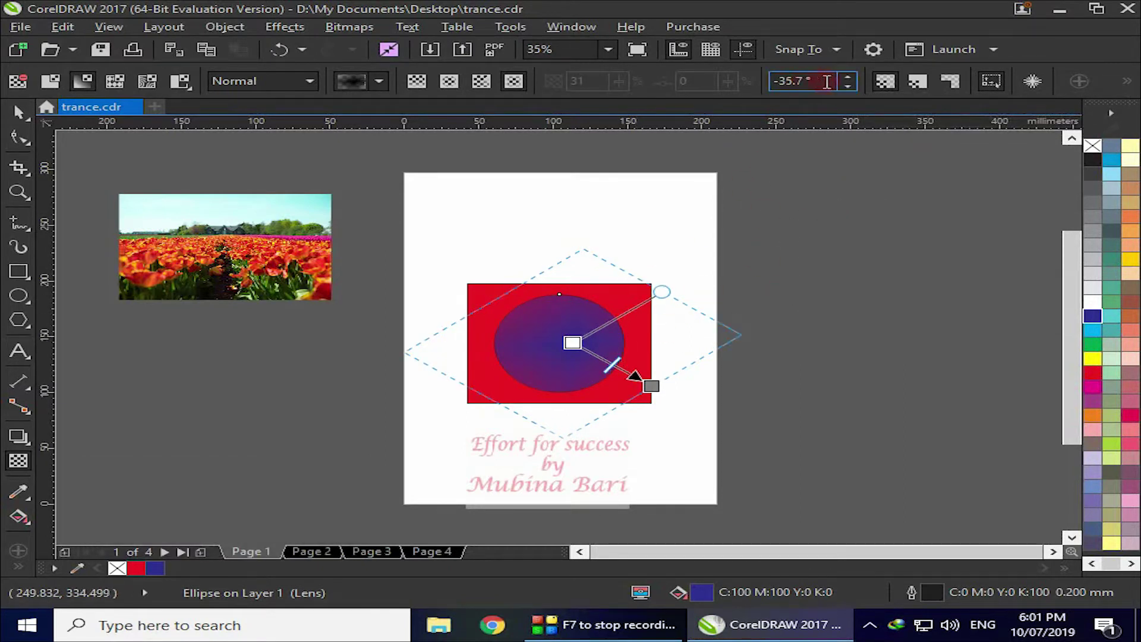
# Step: Raise the rectangular transparency's rotation angle in small increments to -15.7°
pyautogui.click(848, 76)
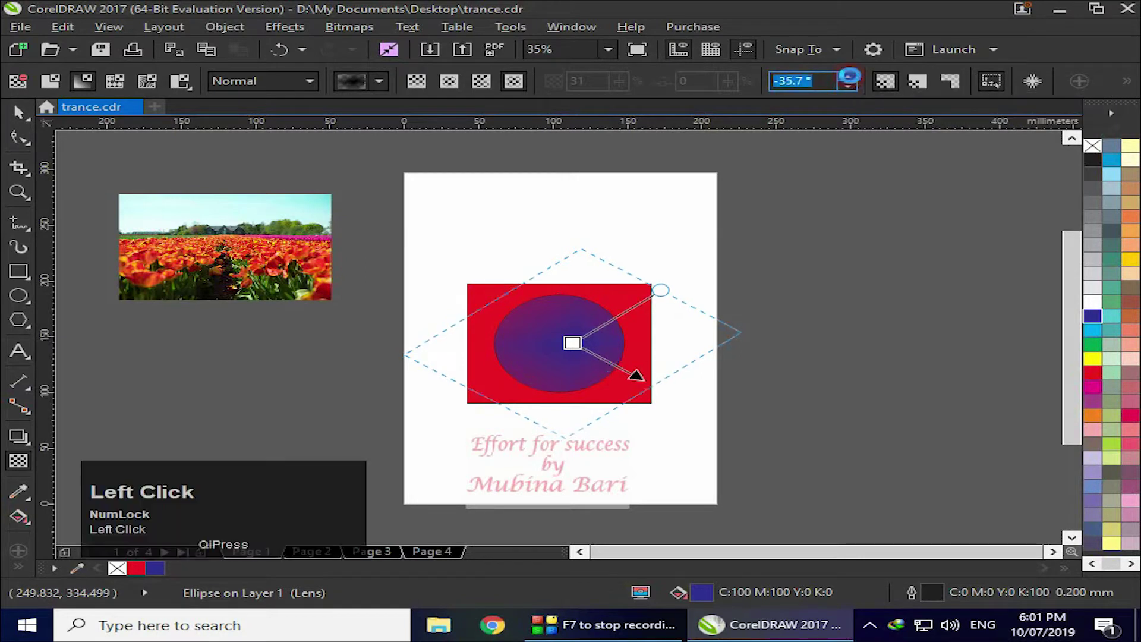
pyautogui.click(850, 76)
pyautogui.click(850, 76)
pyautogui.click(850, 75)
pyautogui.click(849, 76)
pyautogui.click(849, 76)
pyautogui.click(849, 78)
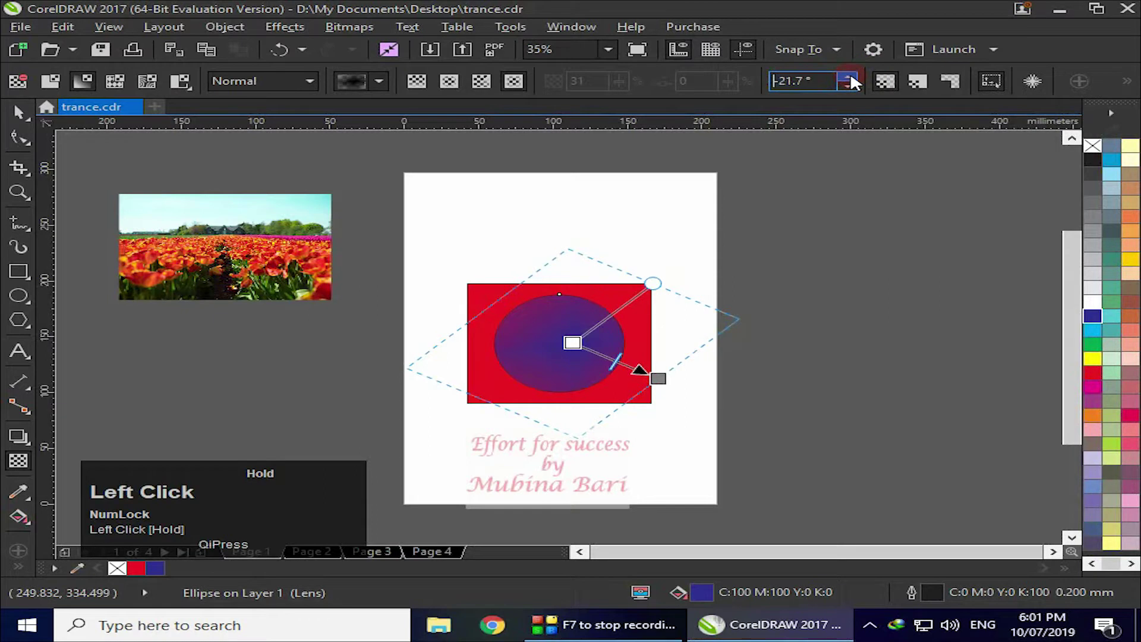
pyautogui.click(850, 77)
pyautogui.click(850, 77)
pyautogui.click(849, 77)
pyautogui.click(850, 77)
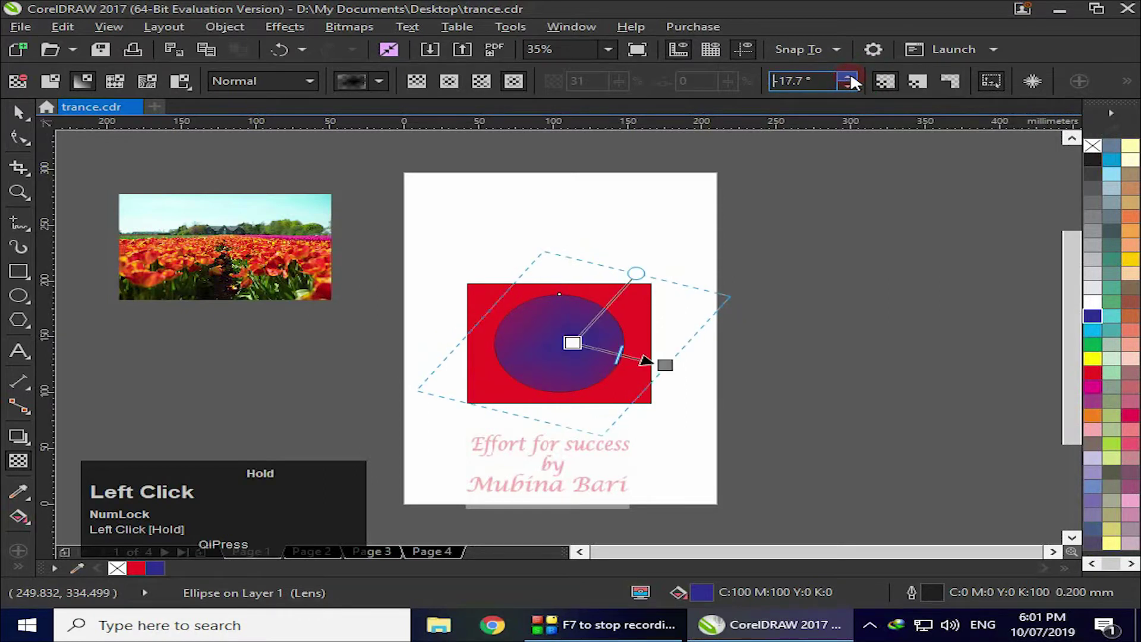
pyautogui.click(849, 77)
pyautogui.click(850, 77)
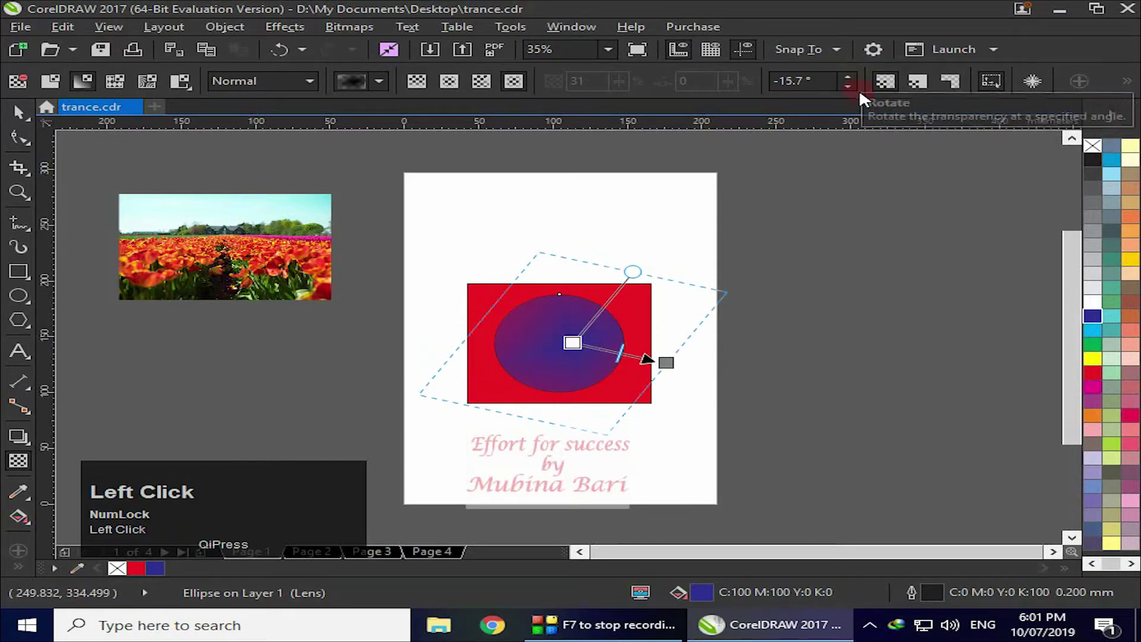
# Step: Rotate the rectangular transparency back the other way to -37.7°
pyautogui.click(849, 86)
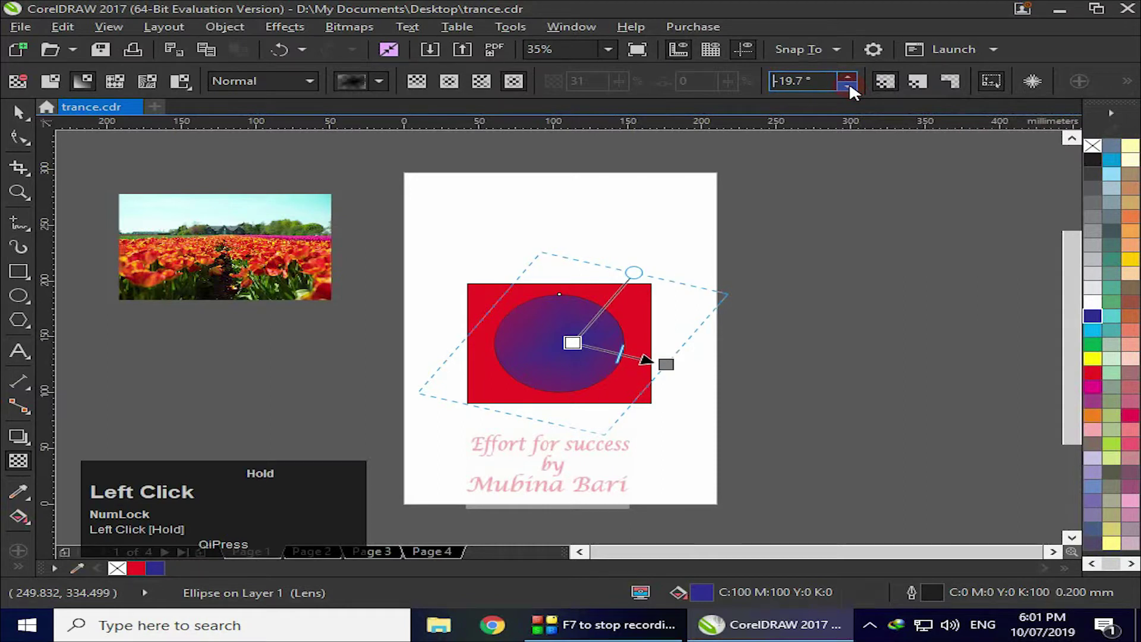
pyautogui.click(849, 86)
pyautogui.click(849, 86)
pyautogui.click(816, 86)
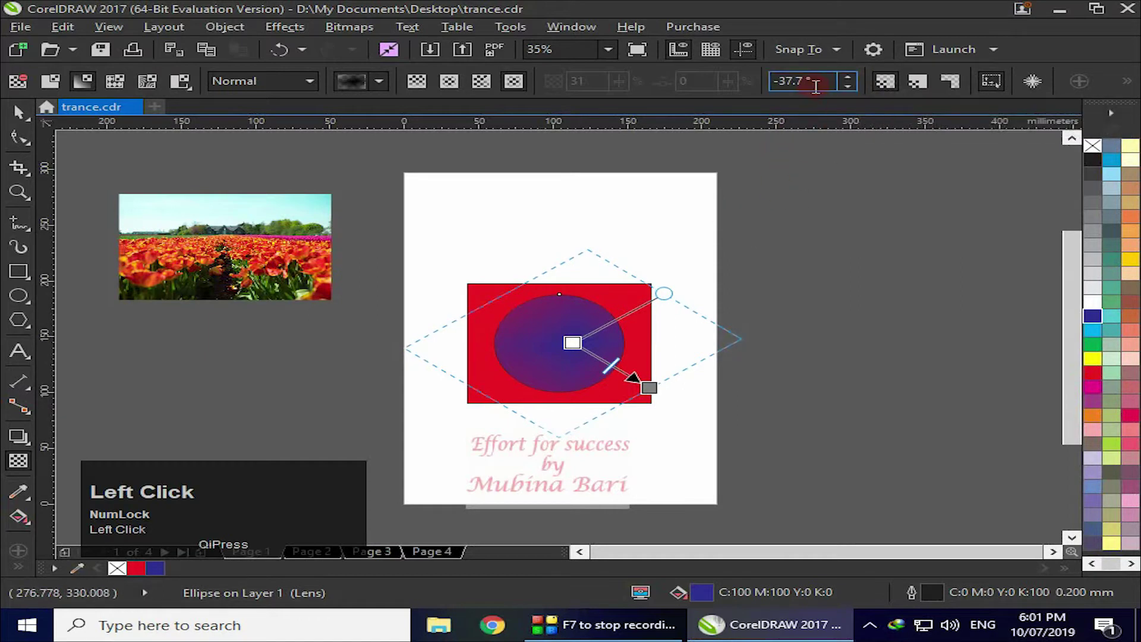
# Step: Skew the rectangular transparency with its side handle, squeeze it into a narrow band, and widen it again above the red rectangle
pyautogui.moveTo(661, 291); pyautogui.dragTo(650, 264)
pyautogui.moveTo(649, 263); pyautogui.dragTo(601, 283)
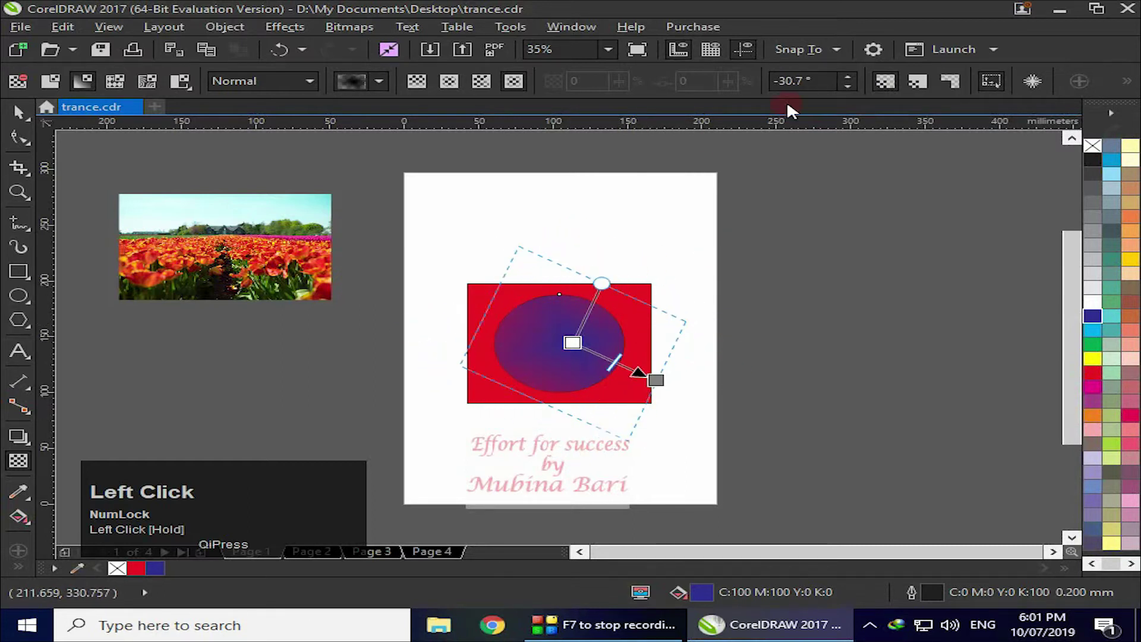
pyautogui.click(603, 280)
pyautogui.moveTo(603, 280); pyautogui.dragTo(566, 274)
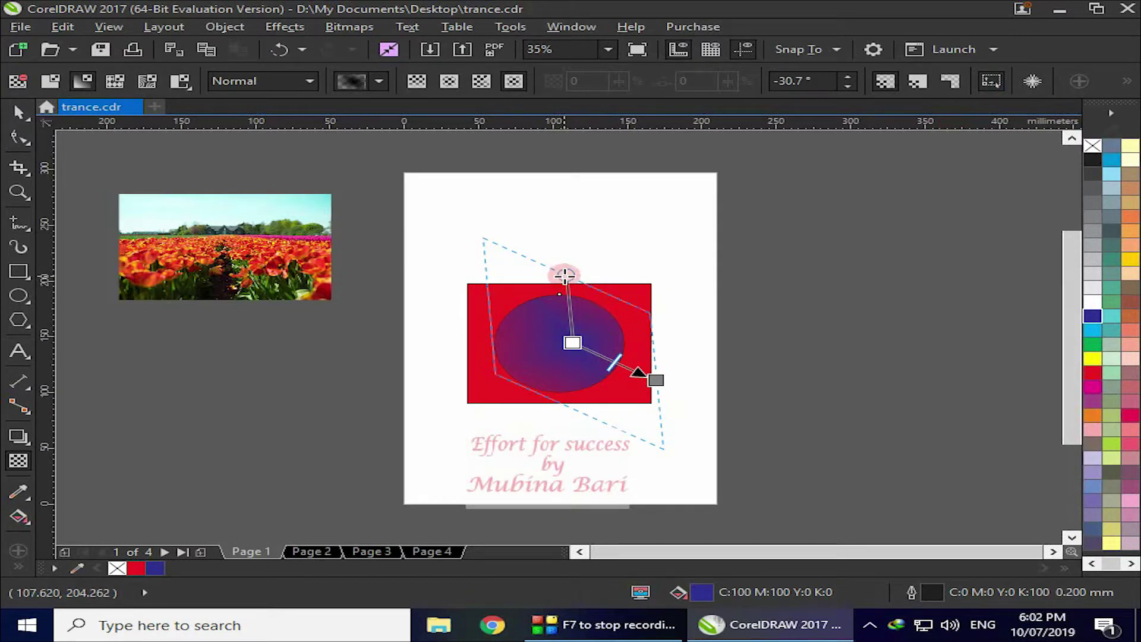
pyautogui.moveTo(565, 274); pyautogui.dragTo(569, 315)
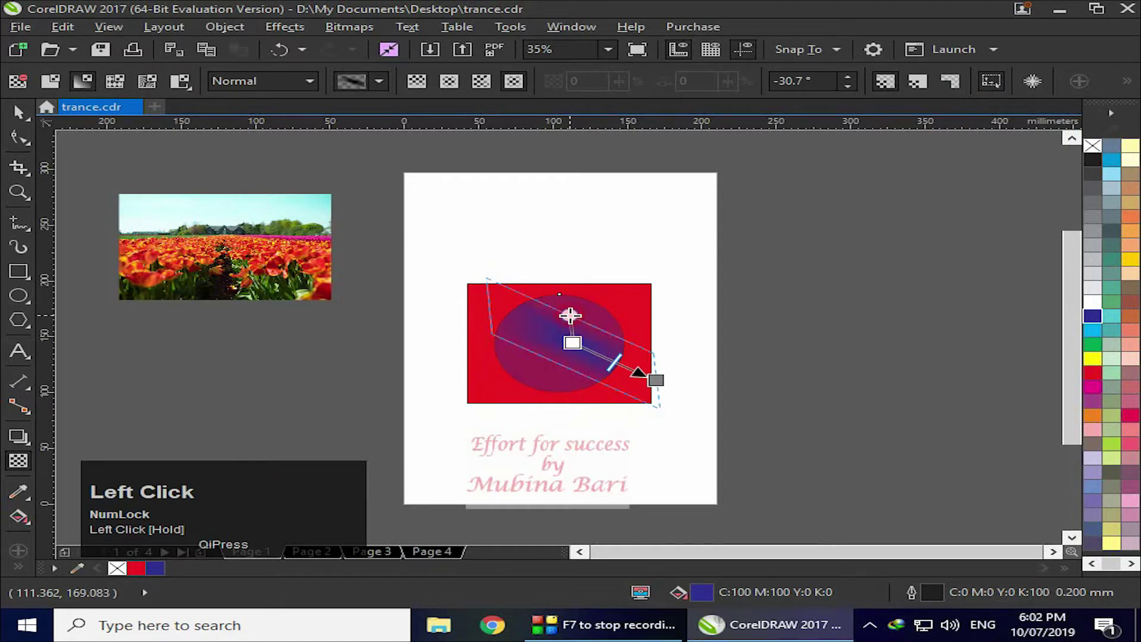
pyautogui.moveTo(570, 315); pyautogui.dragTo(556, 275)
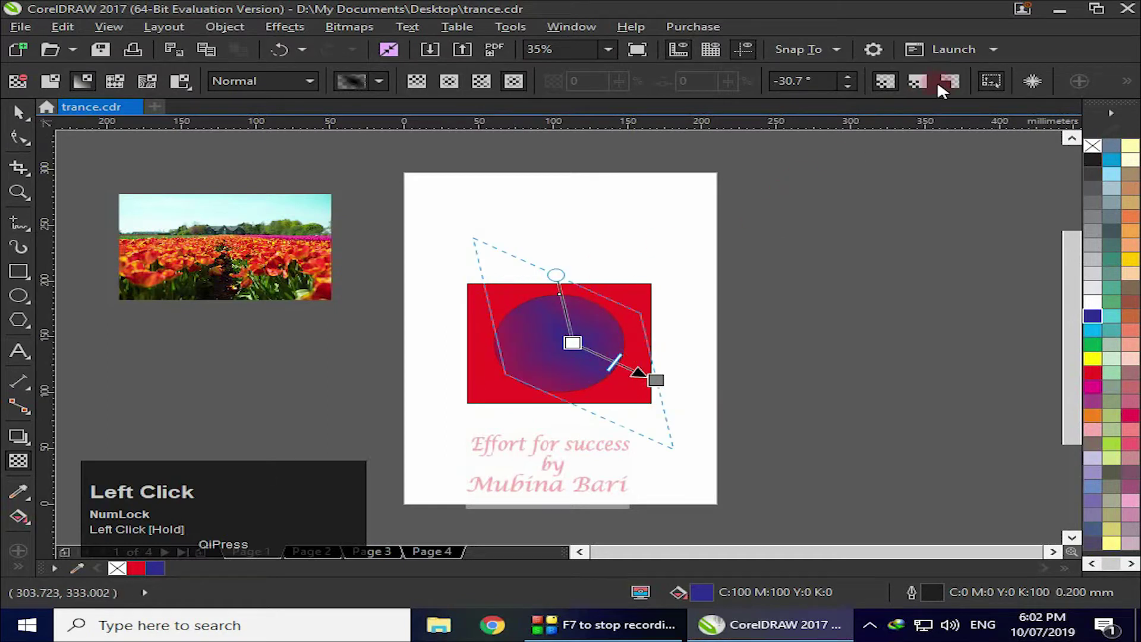
# Step: Turn free scale and skew off for the ellipse's transparency and turn it back on
pyautogui.click(988, 82)
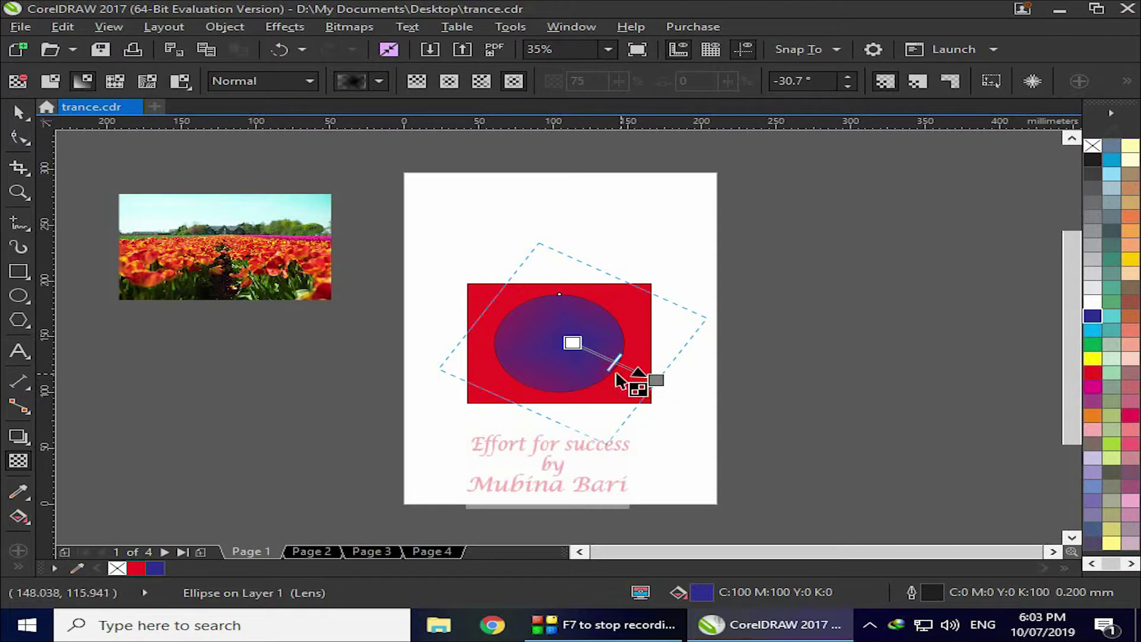
pyautogui.click(990, 82)
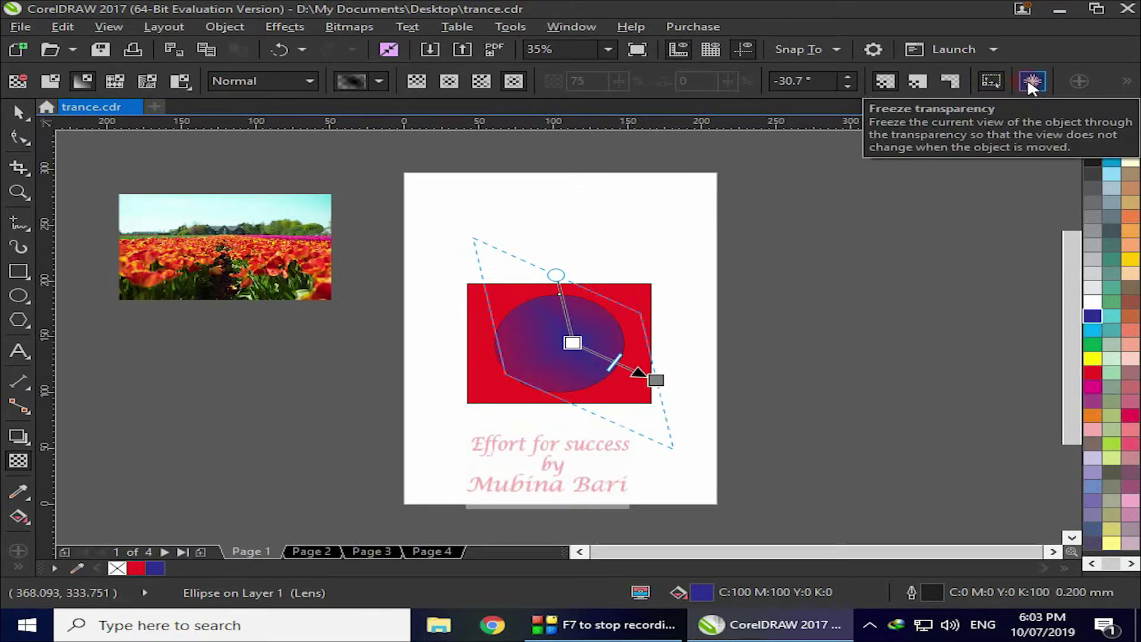
# Step: Open the Edit Transparency dialog, examine its blend transition and transformation settings, and close it without changes
pyautogui.click(1126, 82)
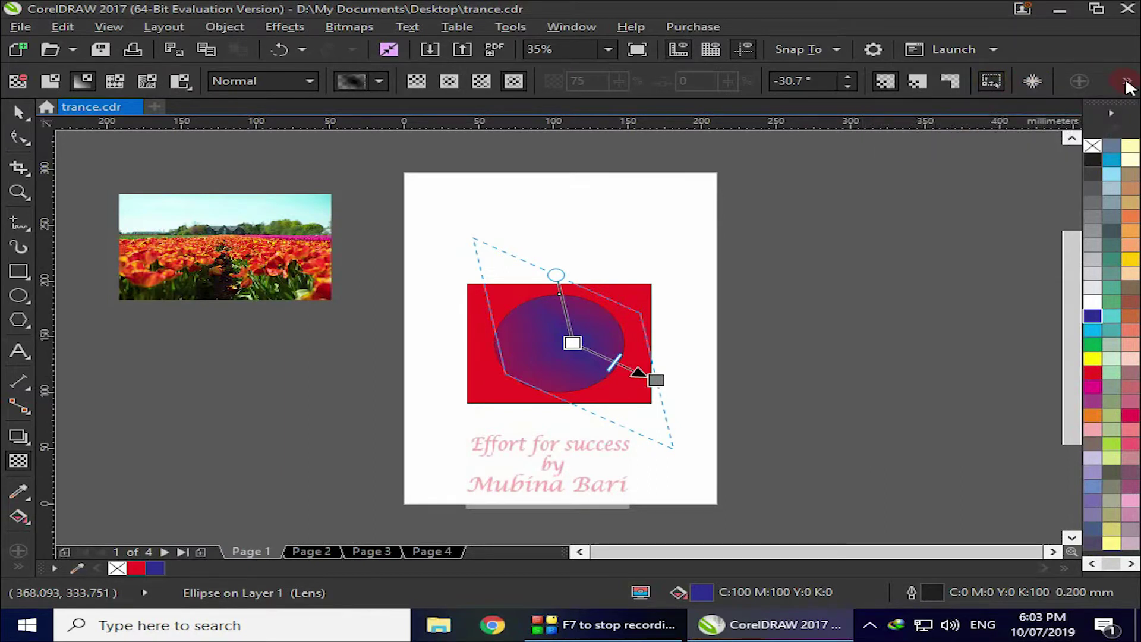
pyautogui.click(1126, 83)
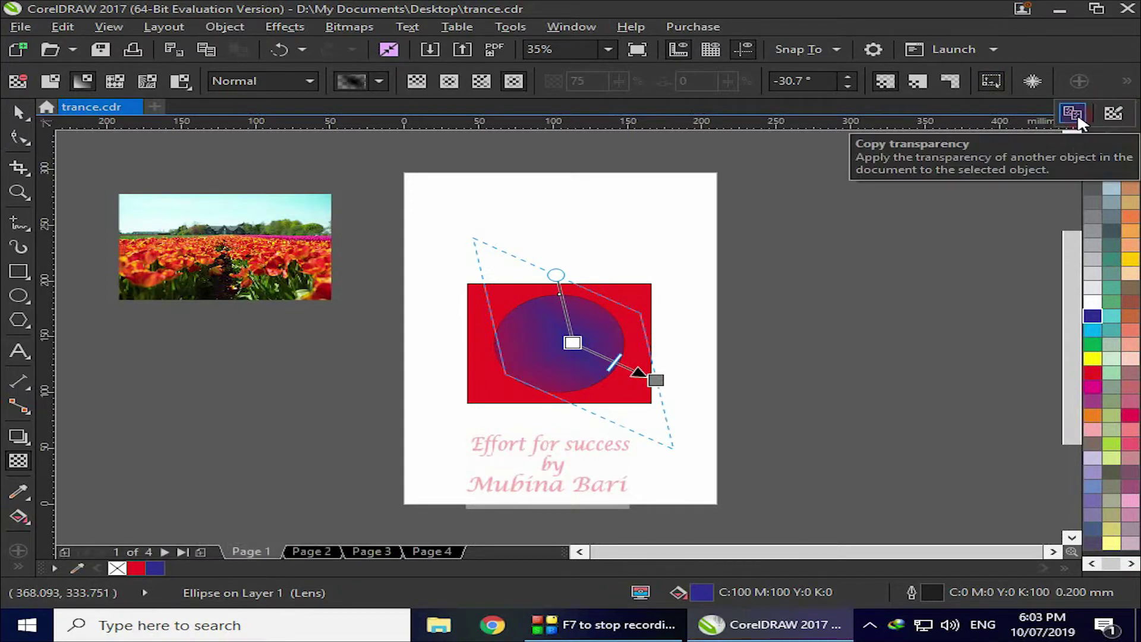
pyautogui.click(1112, 114)
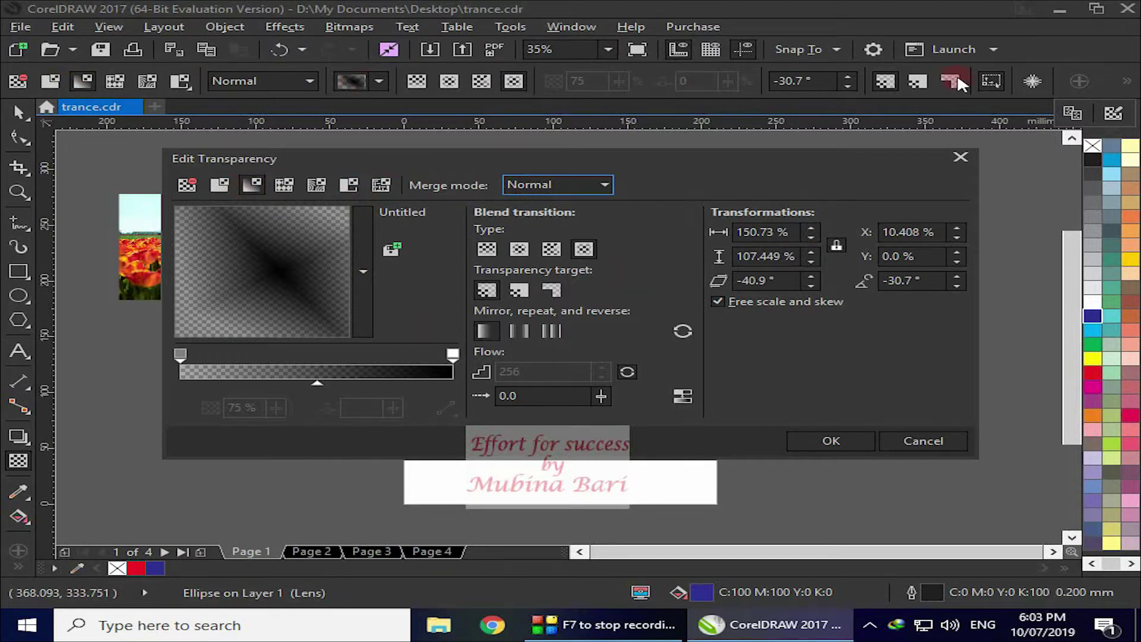
pyautogui.click(962, 158)
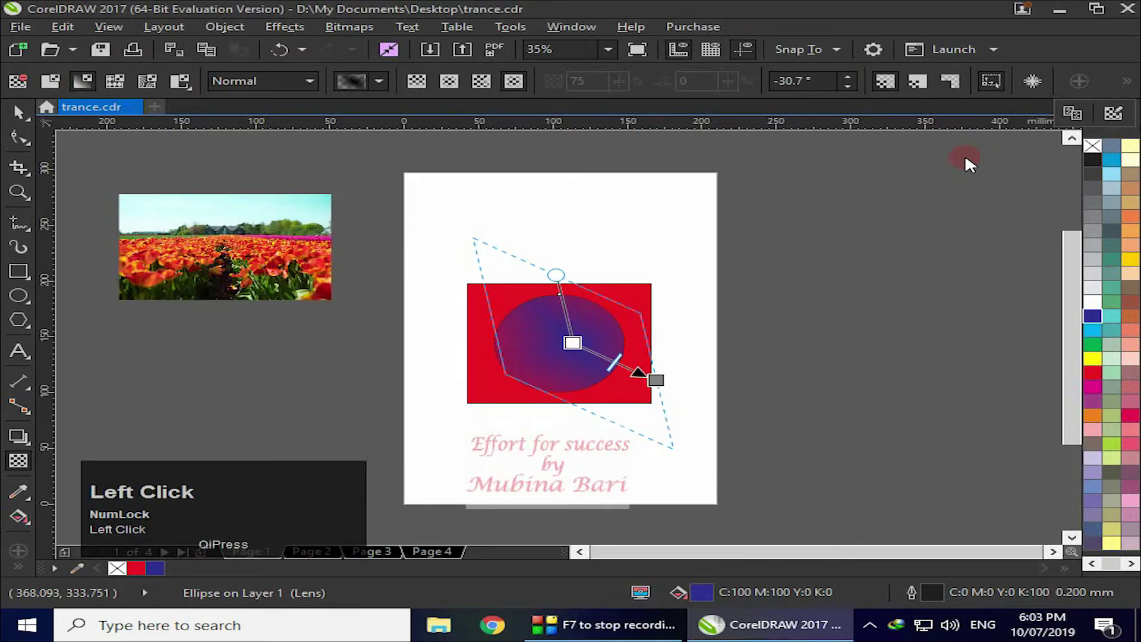
# Step: Remove all transparency from the blue ellipse and reselect the ellipse
pyautogui.click(18, 80)
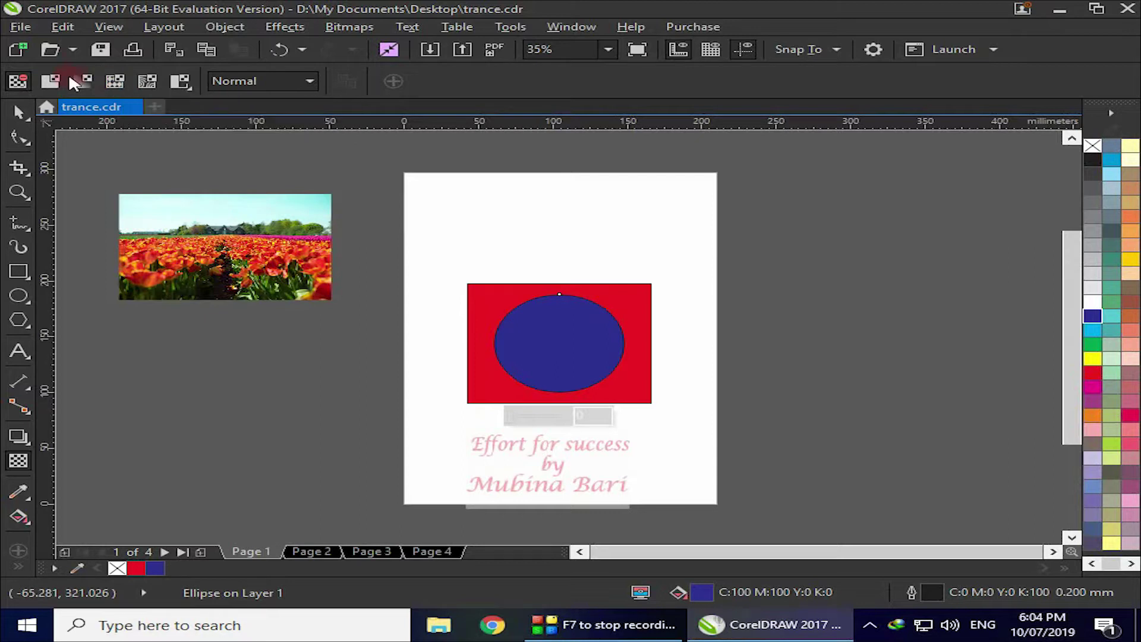
pyautogui.click(532, 347)
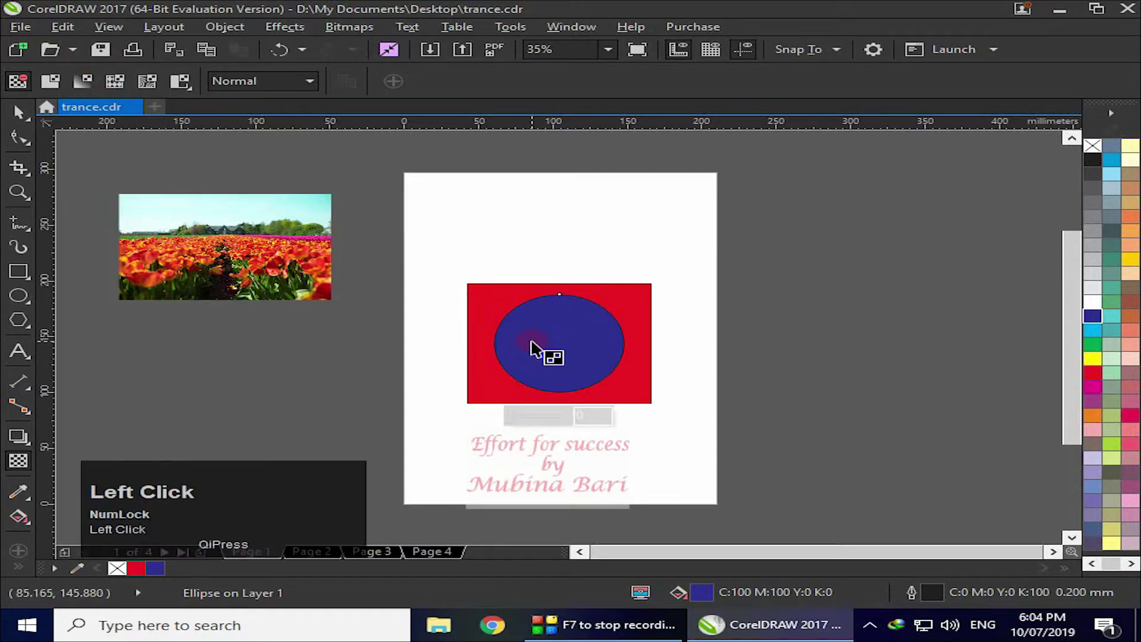
# Step: Delete the blue ellipse and the red rectangle from the page
pyautogui.press('Delete')
pyautogui.press('Delete')
pyautogui.click(542, 373)
pyautogui.press('Delete')
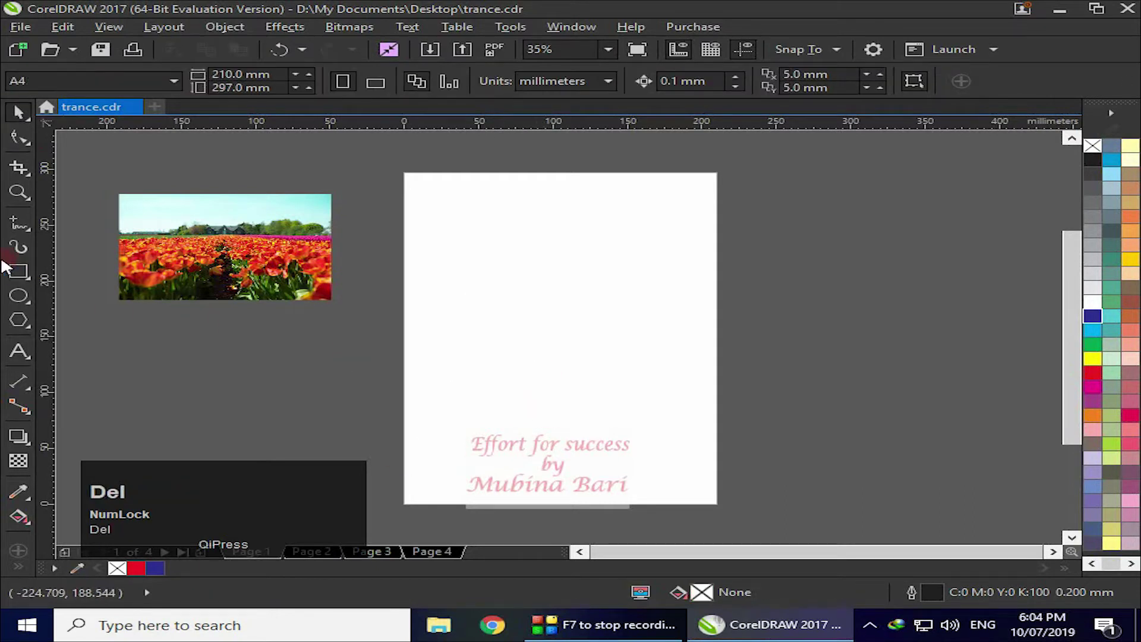
# Step: Move the tulip field photo onto the page, enlarge it to about 223 by 148 mm, and centre it across the page width
pyautogui.moveTo(265, 268); pyautogui.dragTo(544, 298)
pyautogui.moveTo(660, 356); pyautogui.dragTo(731, 433)
pyautogui.moveTo(591, 332); pyautogui.dragTo(558, 274)
pyautogui.moveTo(696, 335); pyautogui.dragTo(729, 354)
pyautogui.moveTo(588, 318); pyautogui.dragTo(588, 364)
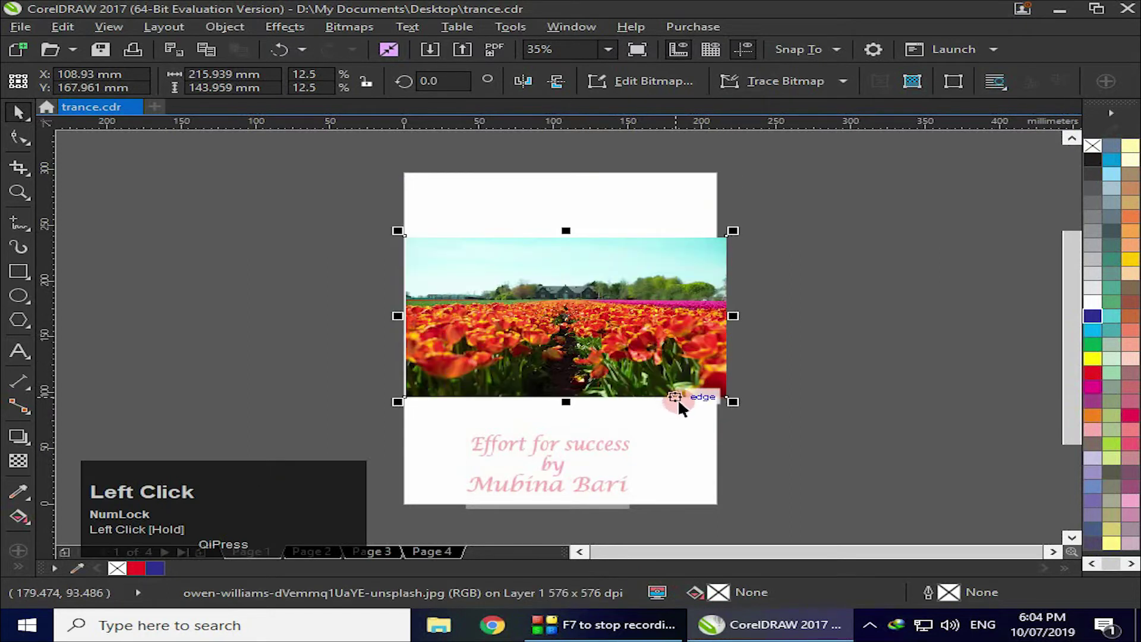
pyautogui.moveTo(729, 396); pyautogui.dragTo(737, 410)
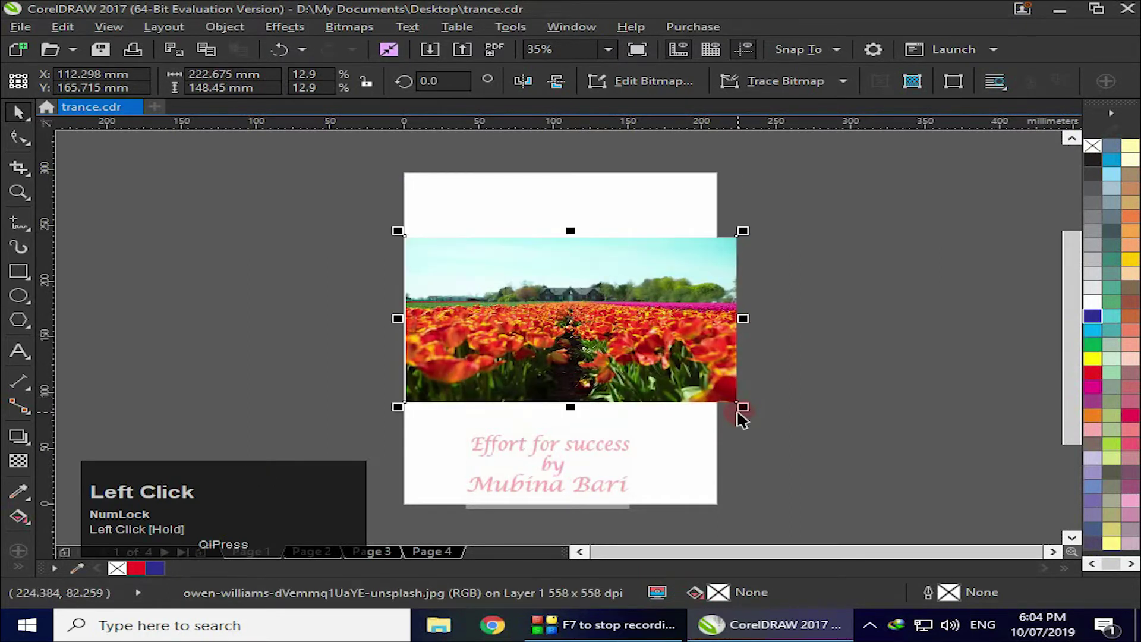
pyautogui.moveTo(602, 334); pyautogui.dragTo(592, 334)
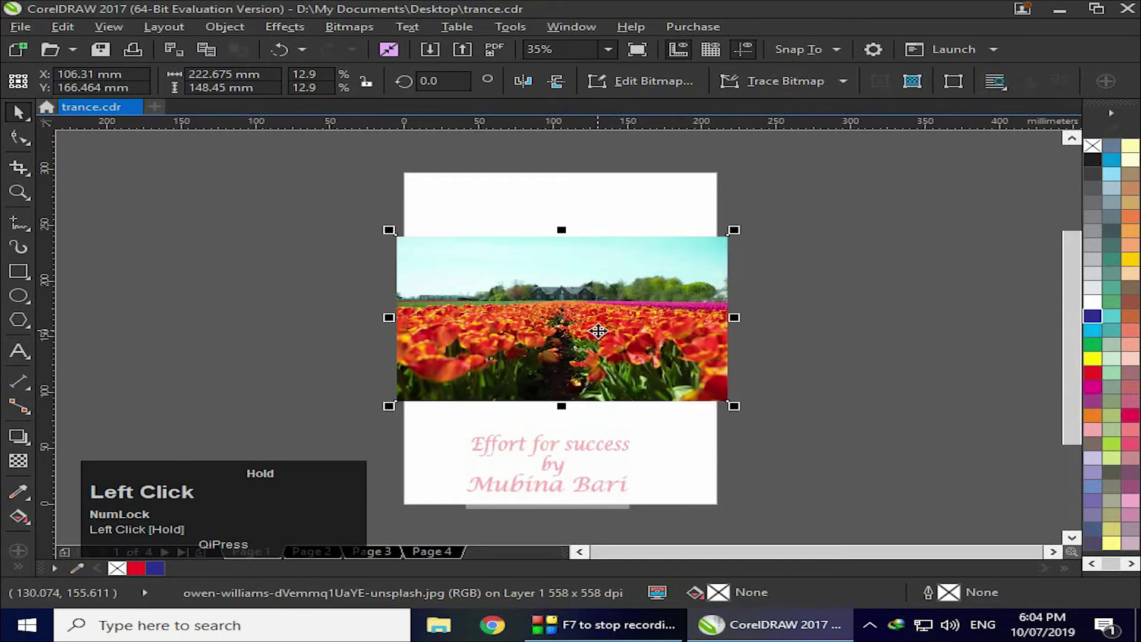
# Step: Draw a rectangle exactly covering the tulip photo and fill it with yellow
pyautogui.click(7, 269)
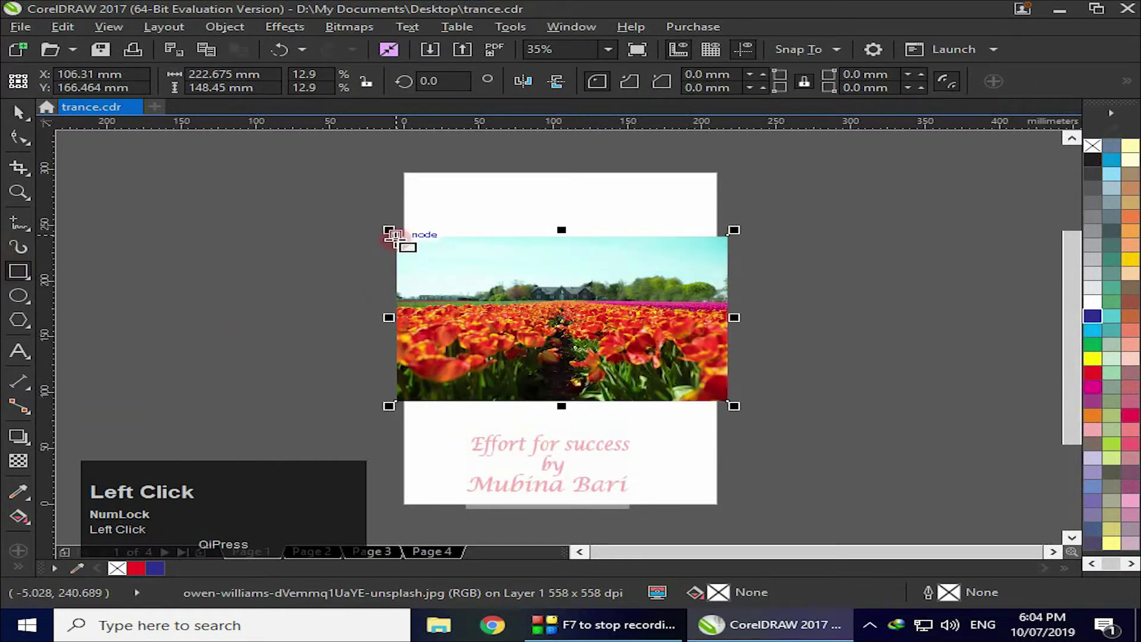
pyautogui.moveTo(396, 236); pyautogui.dragTo(727, 400)
pyautogui.click(1093, 359)
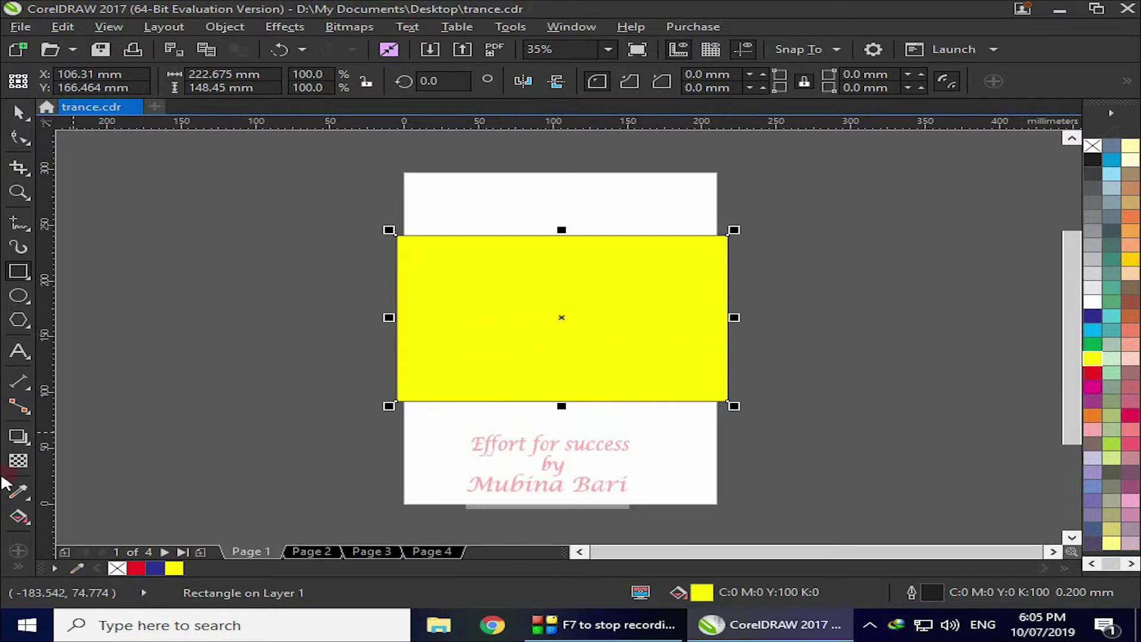
# Step: Apply a vector pattern transparency to the yellow rectangle using the Black Woodlands pattern from the Personal fills
pyautogui.click(23, 458)
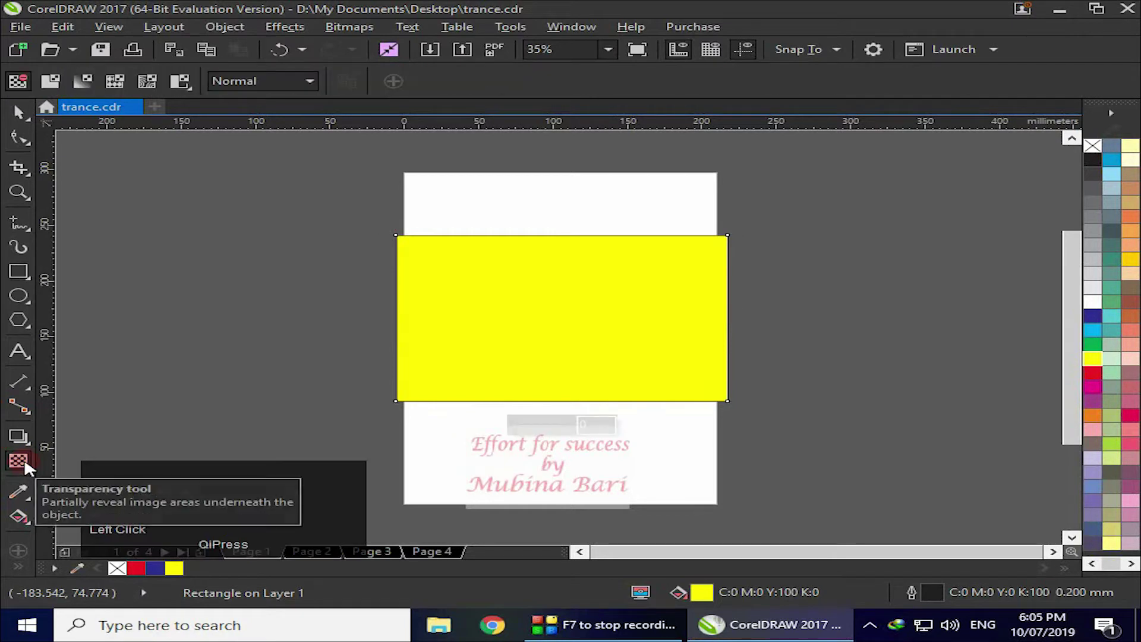
pyautogui.click(114, 81)
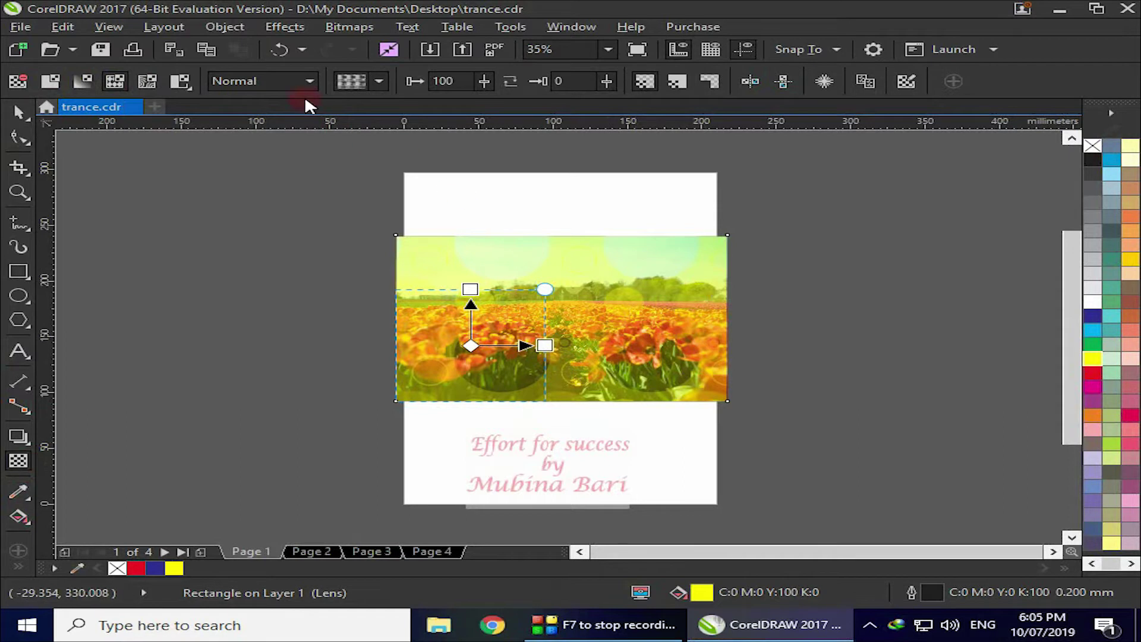
pyautogui.click(379, 86)
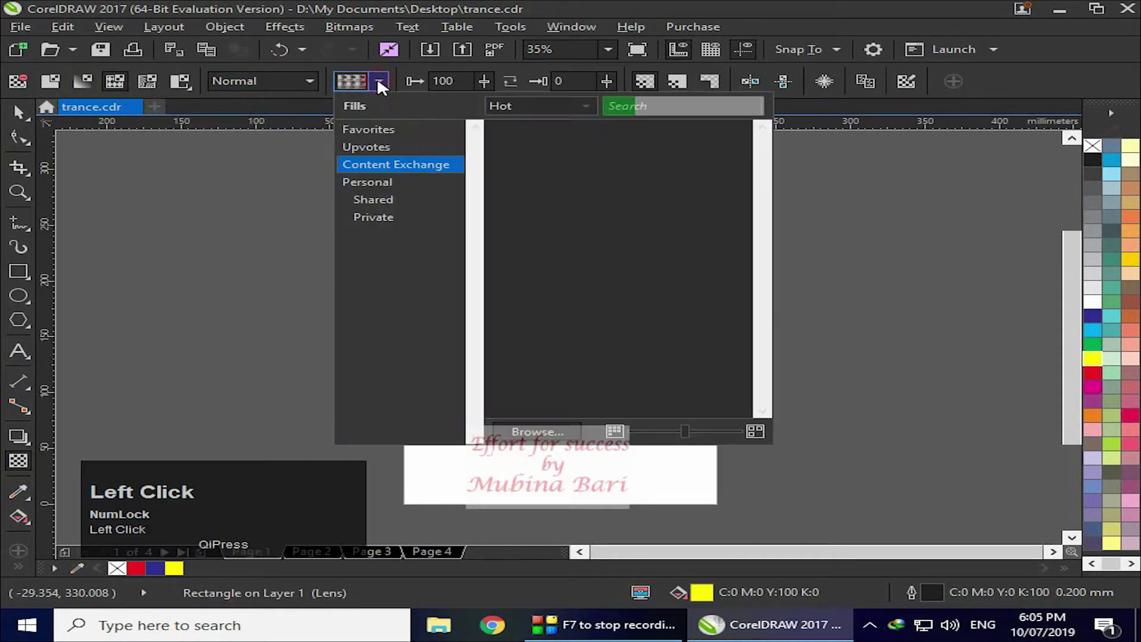
pyautogui.click(368, 183)
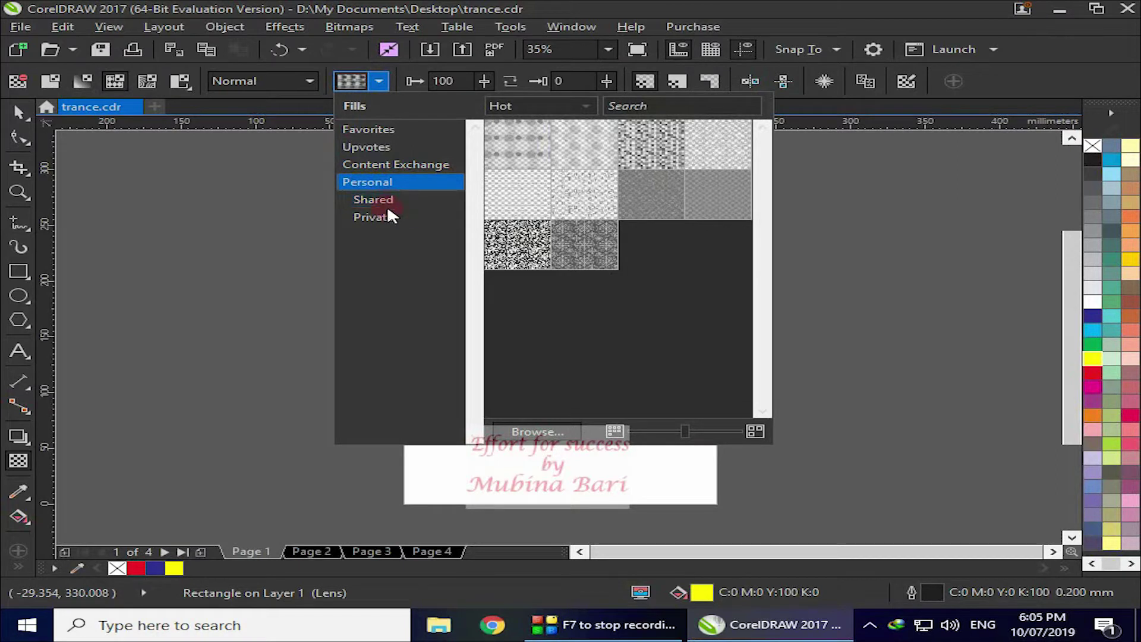
pyautogui.click(575, 255)
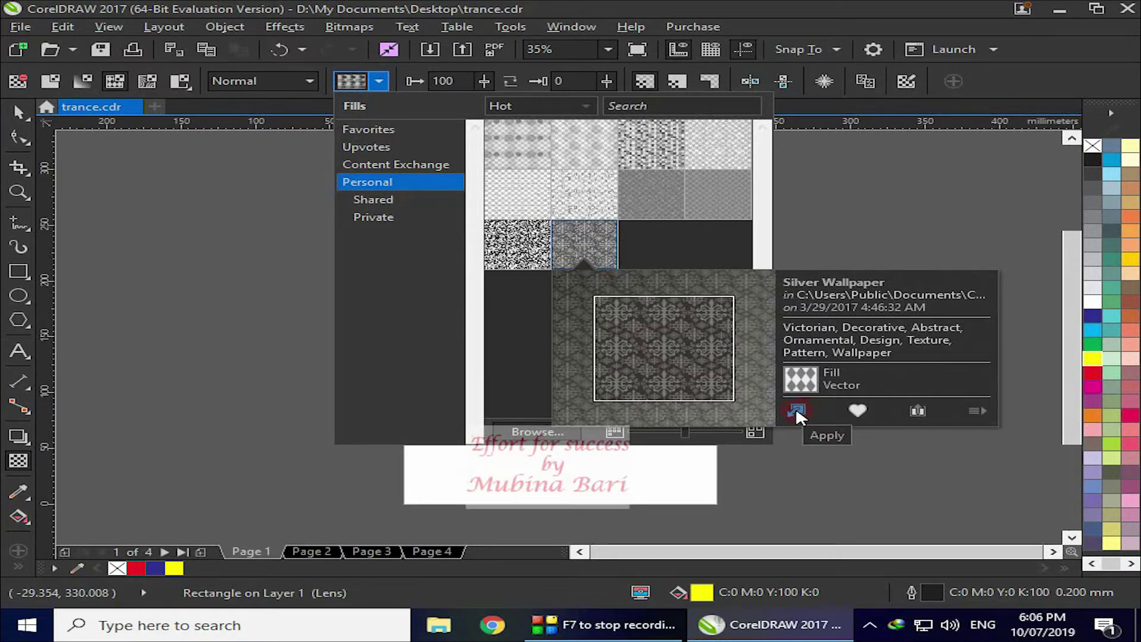
pyautogui.click(517, 255)
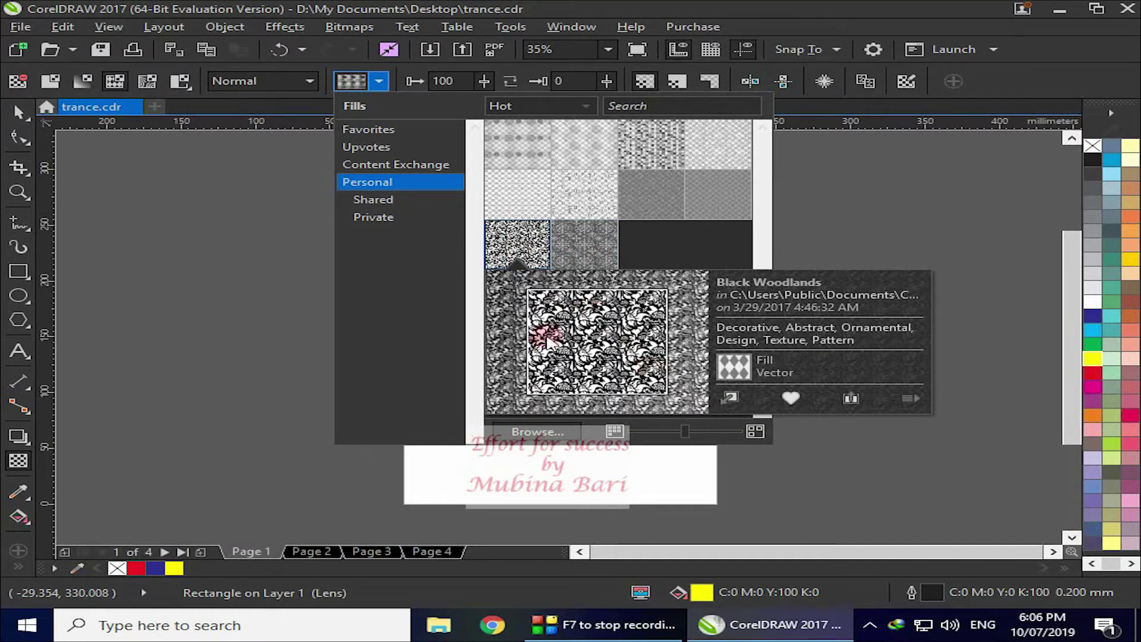
pyautogui.click(730, 397)
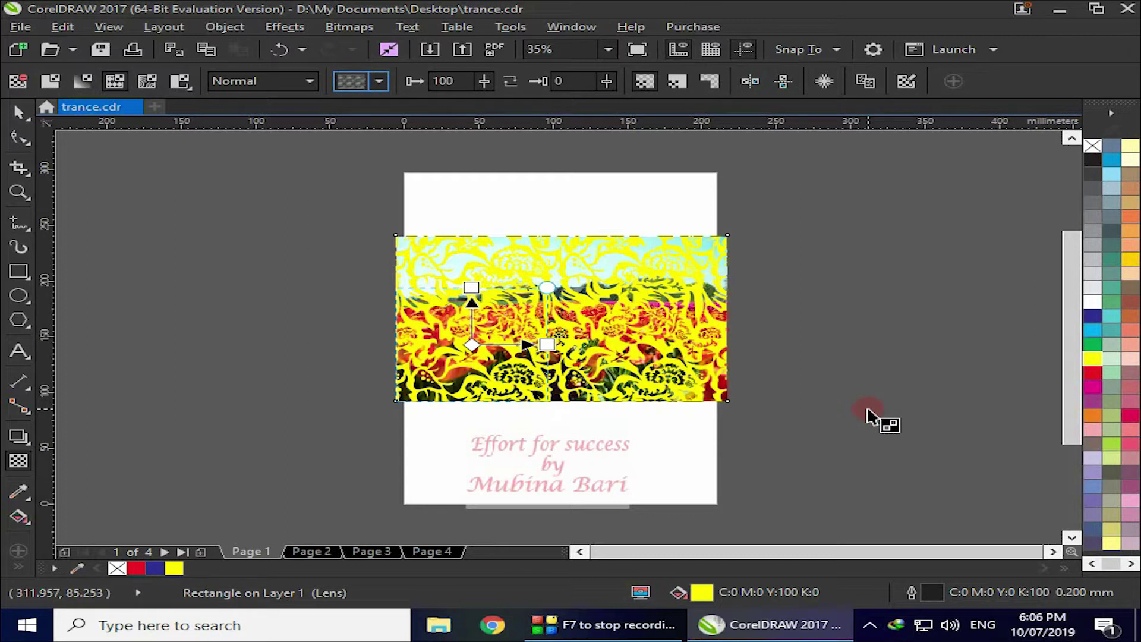
pyautogui.click(958, 432)
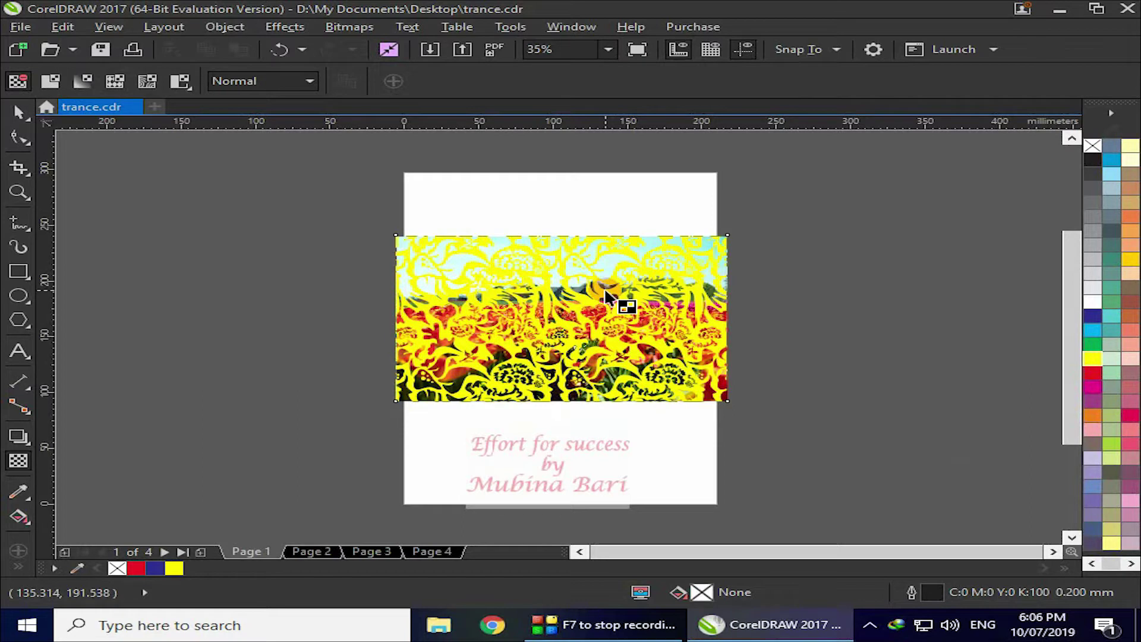
pyautogui.click(115, 81)
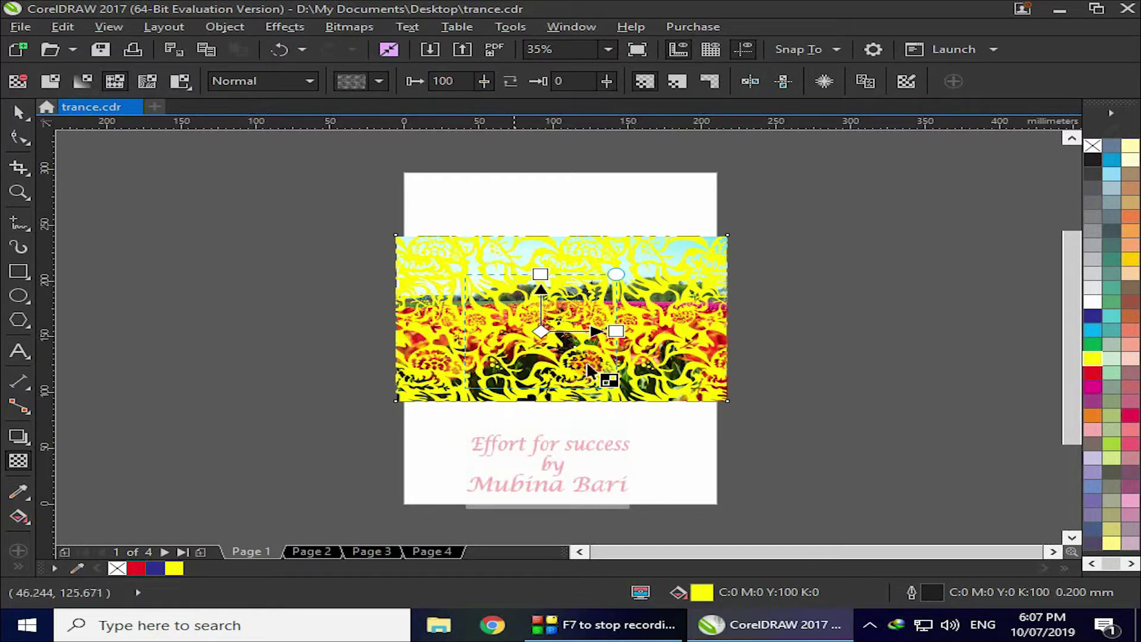
# Step: Lower the pattern's foreground transparency to 69, 43 and finally 0
pyautogui.click(482, 80)
pyautogui.moveTo(480, 96); pyautogui.dragTo(452, 104)
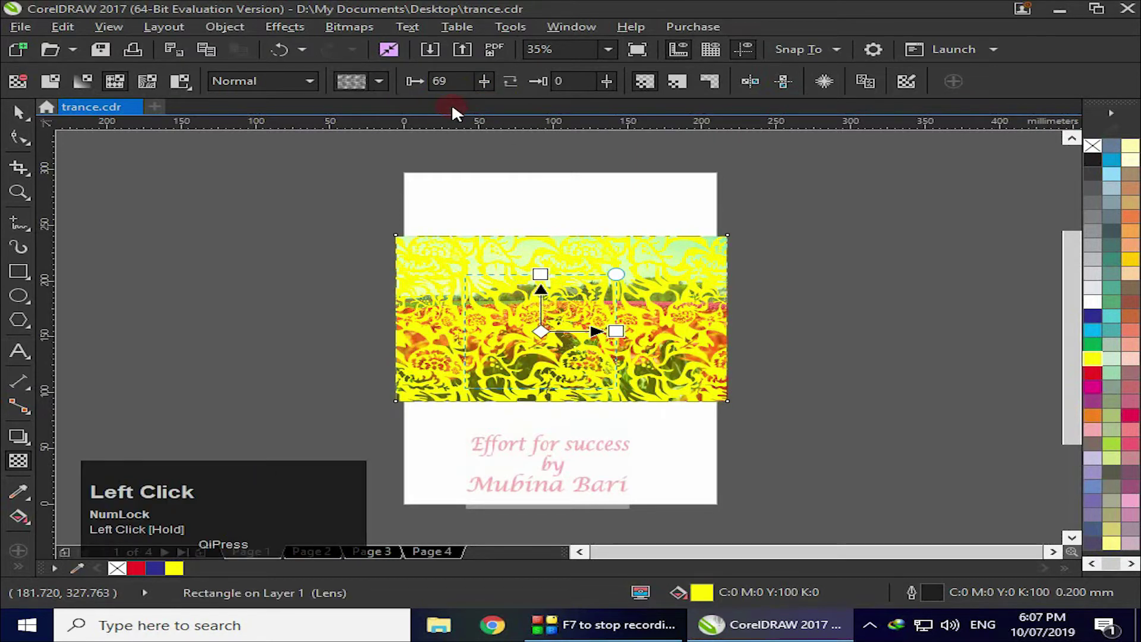
pyautogui.click(482, 80)
pyautogui.moveTo(481, 97); pyautogui.dragTo(455, 105)
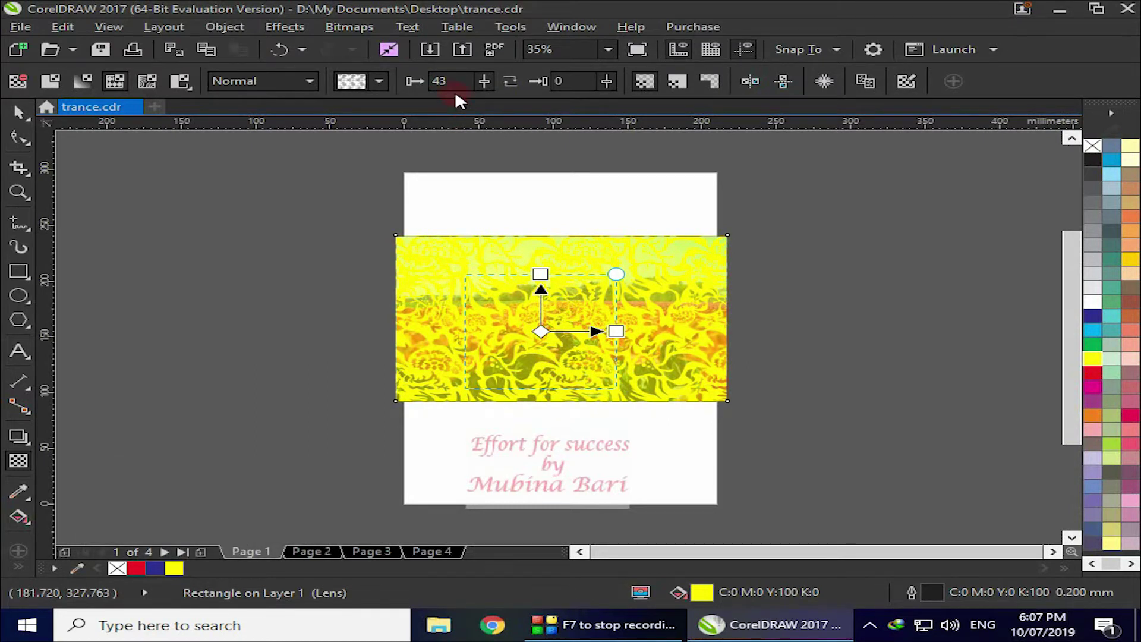
pyautogui.moveTo(484, 79); pyautogui.dragTo(440, 102)
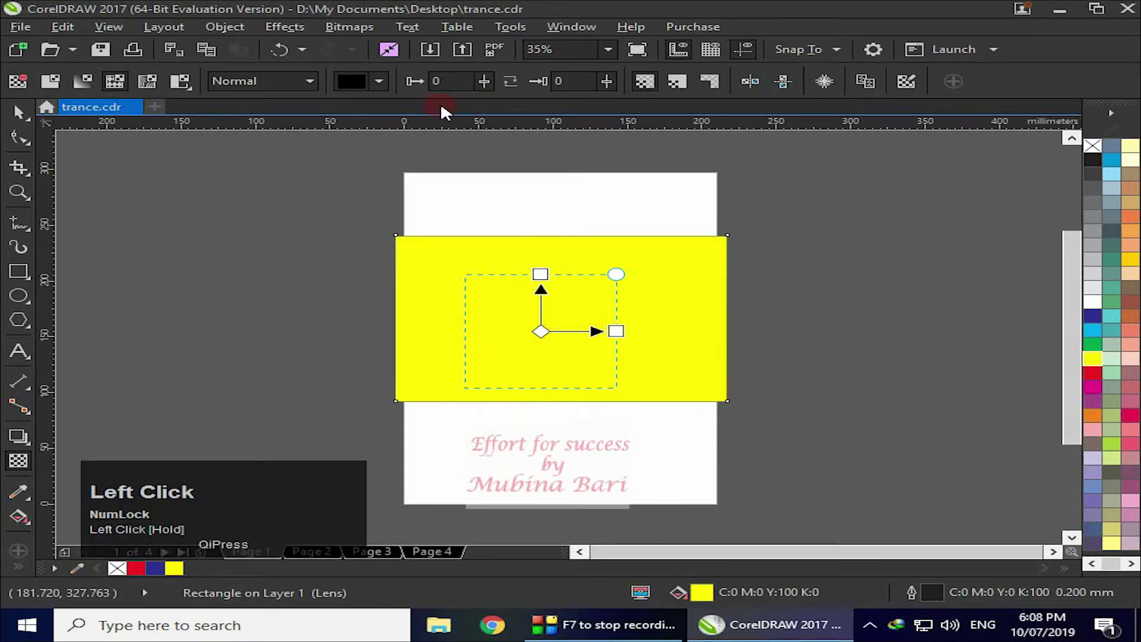
# Step: Raise the pattern's foreground transparency to 54 and on to 100
pyautogui.click(484, 81)
pyautogui.moveTo(485, 100); pyautogui.dragTo(541, 108)
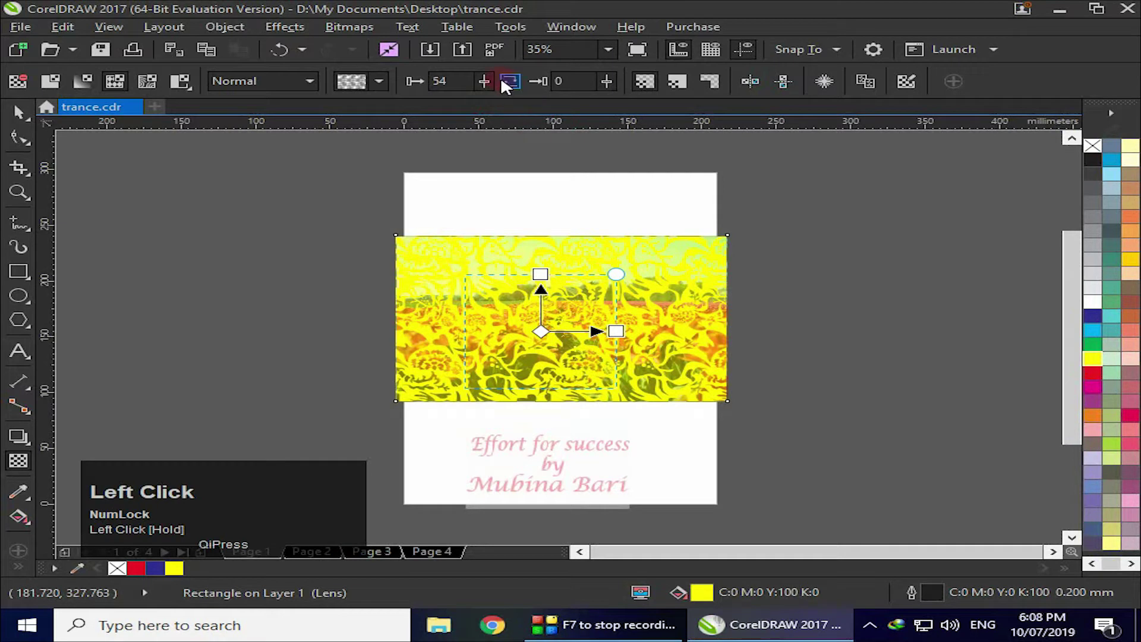
pyautogui.click(485, 81)
pyautogui.click(483, 102)
pyautogui.moveTo(484, 101); pyautogui.dragTo(541, 101)
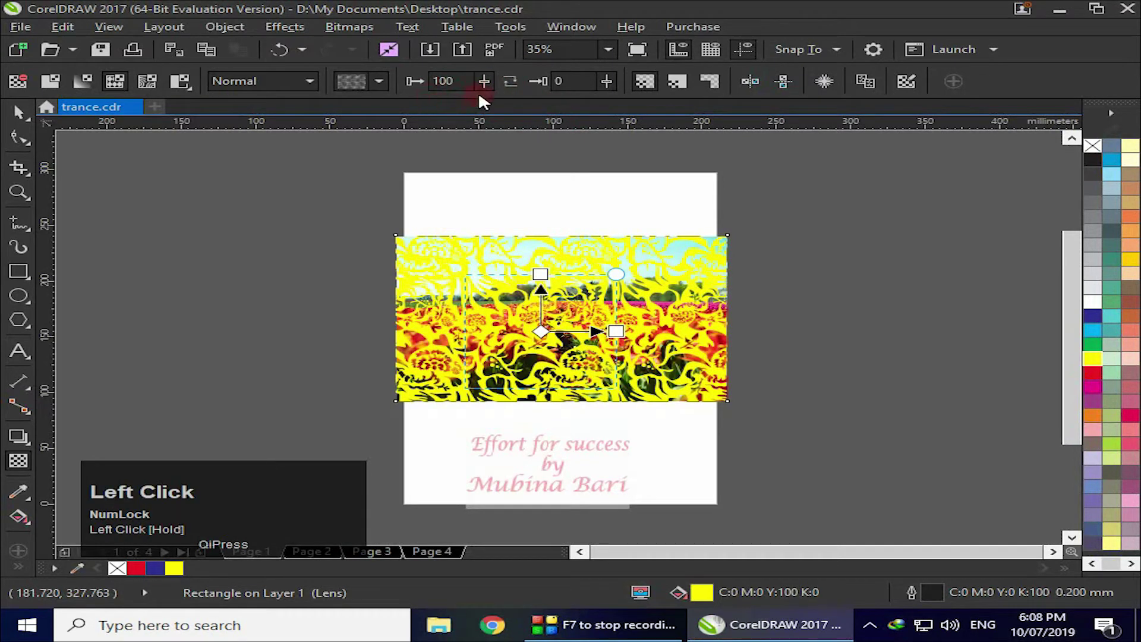
# Step: Raise the pattern's background transparency to 88 and return it to 0
pyautogui.click(607, 84)
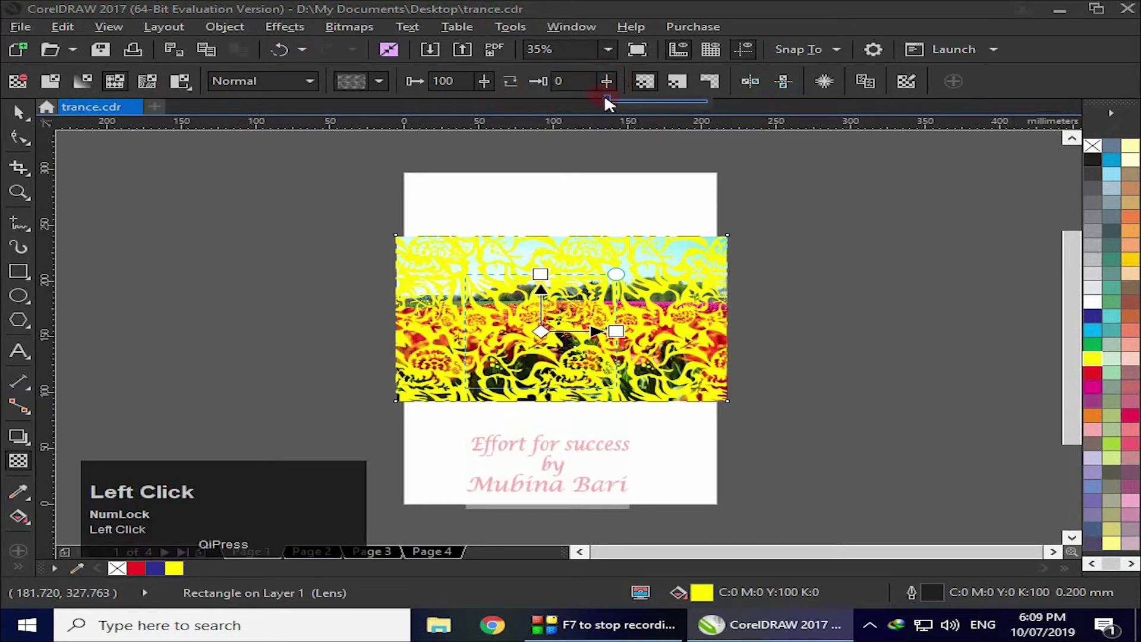
pyautogui.moveTo(612, 101); pyautogui.dragTo(645, 109)
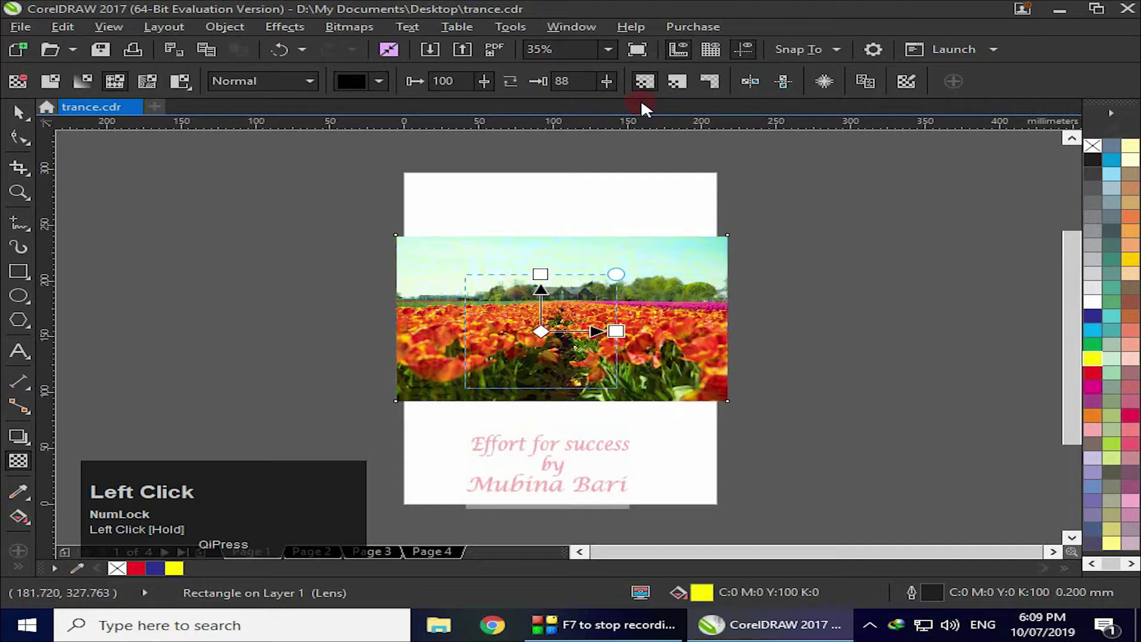
pyautogui.click(606, 81)
pyautogui.moveTo(606, 98); pyautogui.dragTo(519, 95)
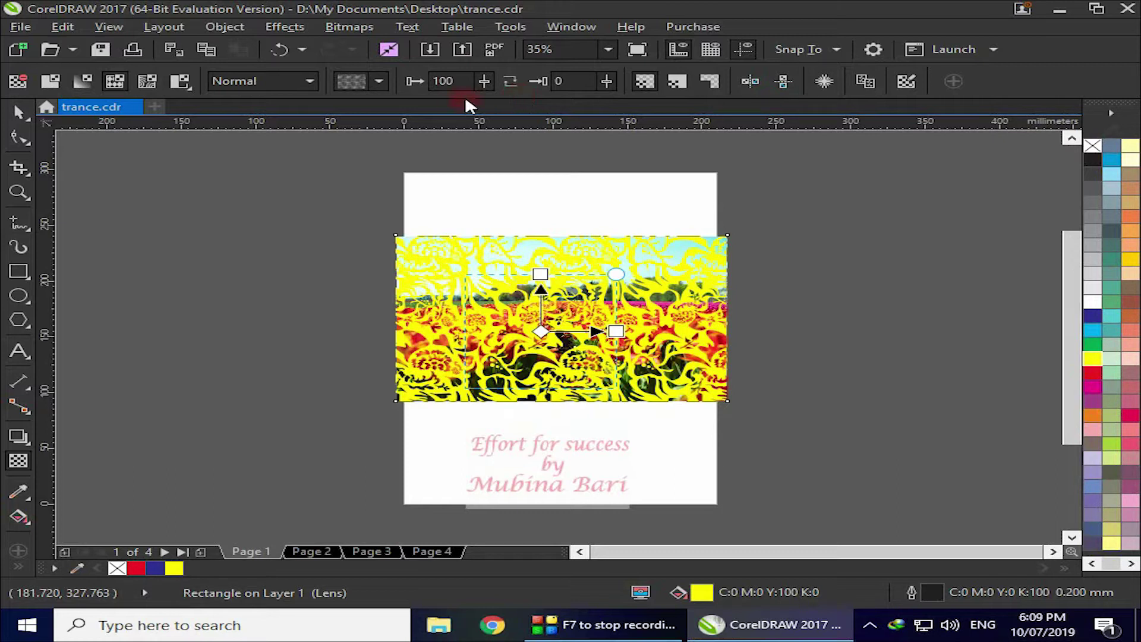
# Step: Invert the foreground and background transparency, invert them back, and try applying the transparency to the fill only
pyautogui.click(508, 83)
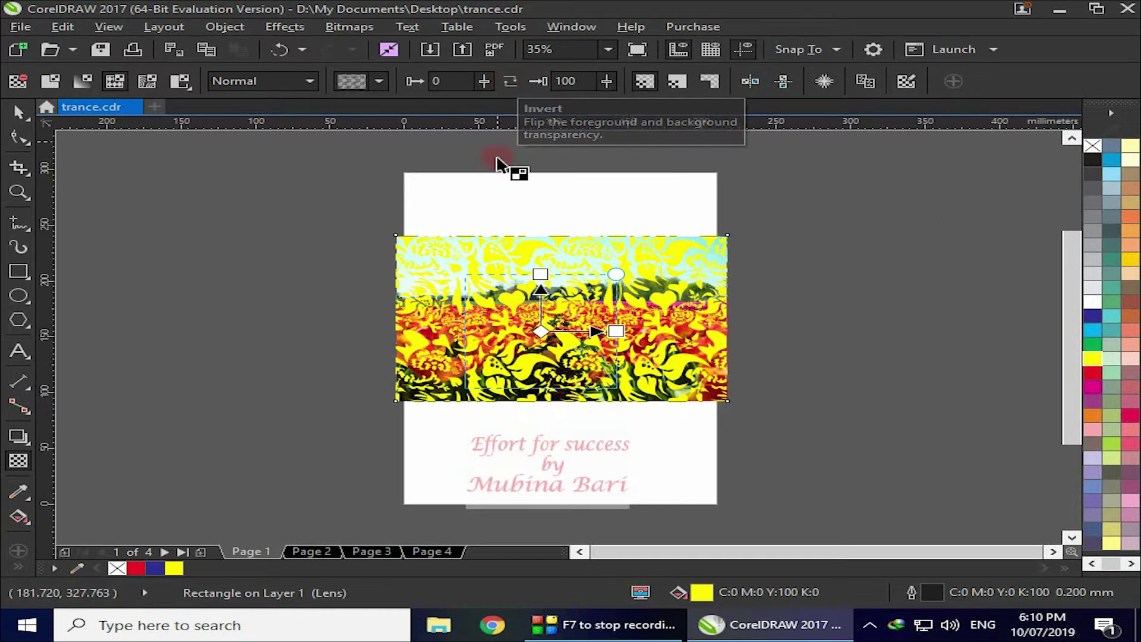
pyautogui.click(508, 82)
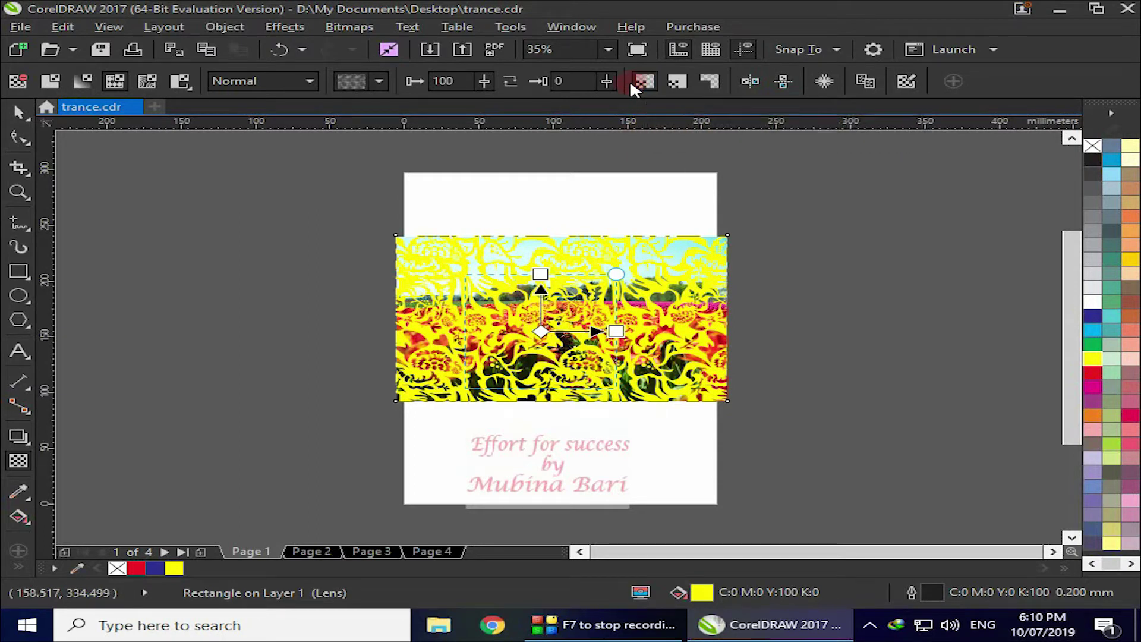
pyautogui.click(676, 82)
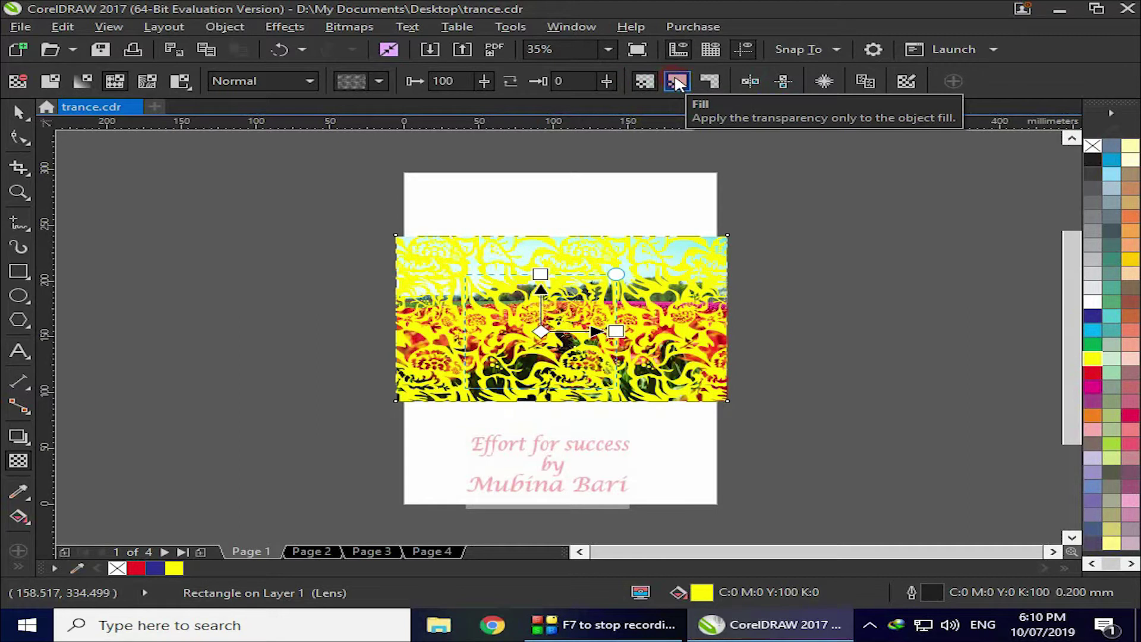
# Step: Mirror the pattern tiles horizontally and vertically, and turn both mirror options off again
pyautogui.click(751, 81)
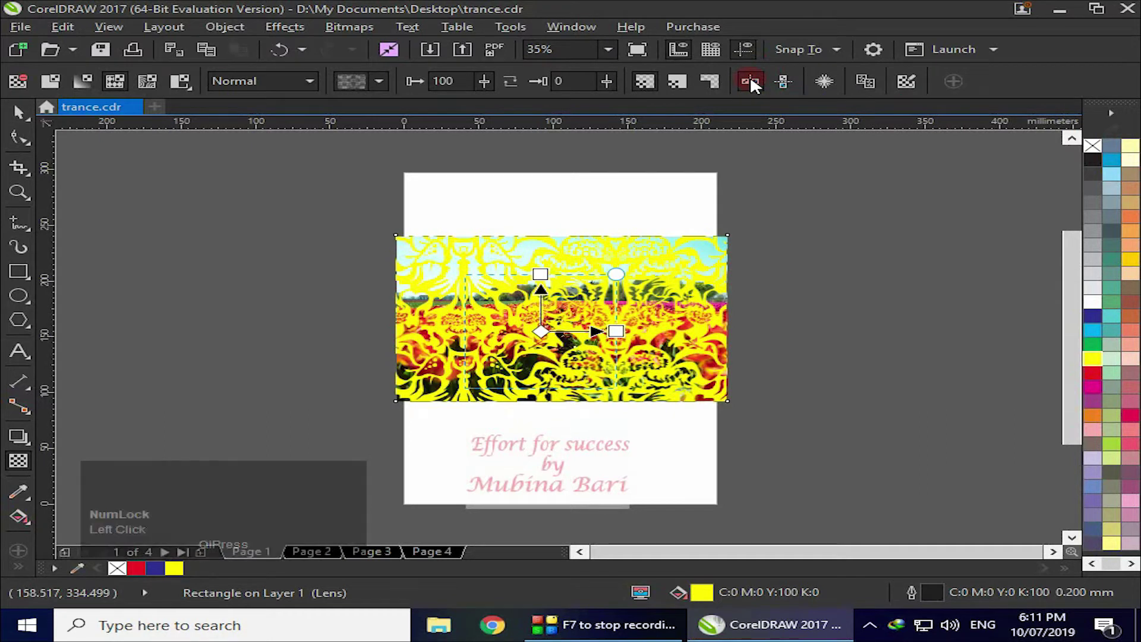
pyautogui.click(785, 80)
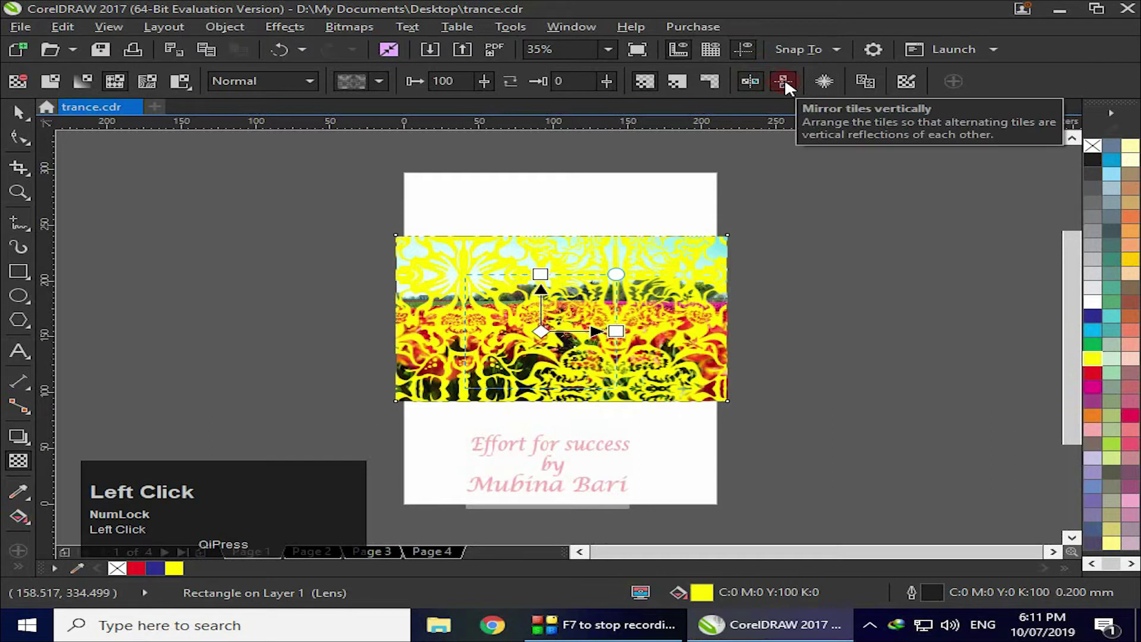
pyautogui.click(774, 76)
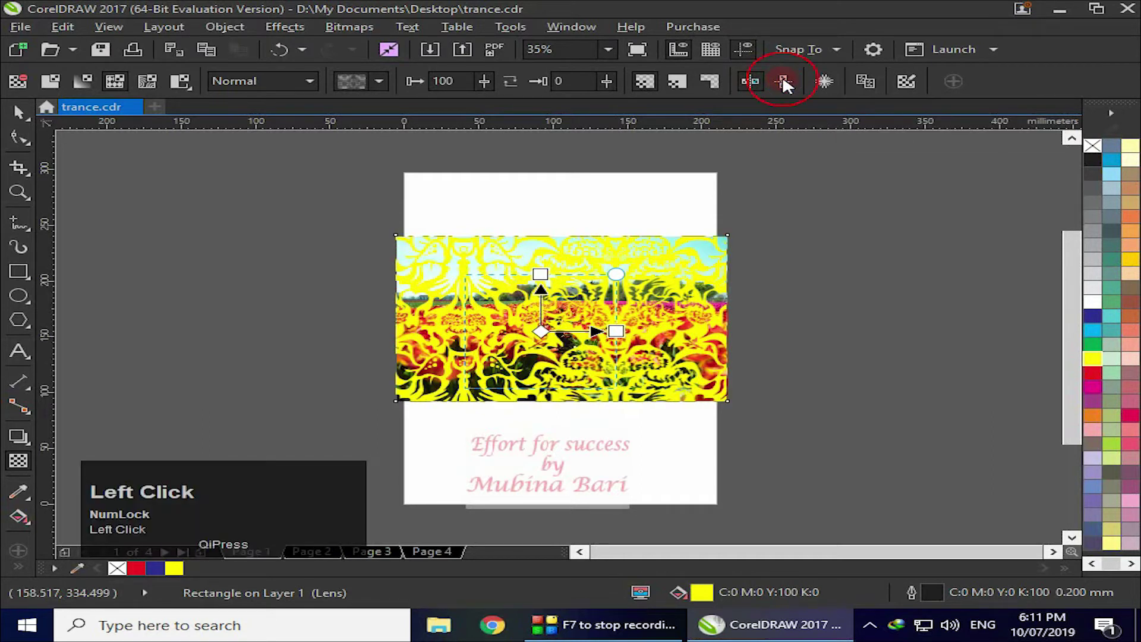
pyautogui.click(754, 82)
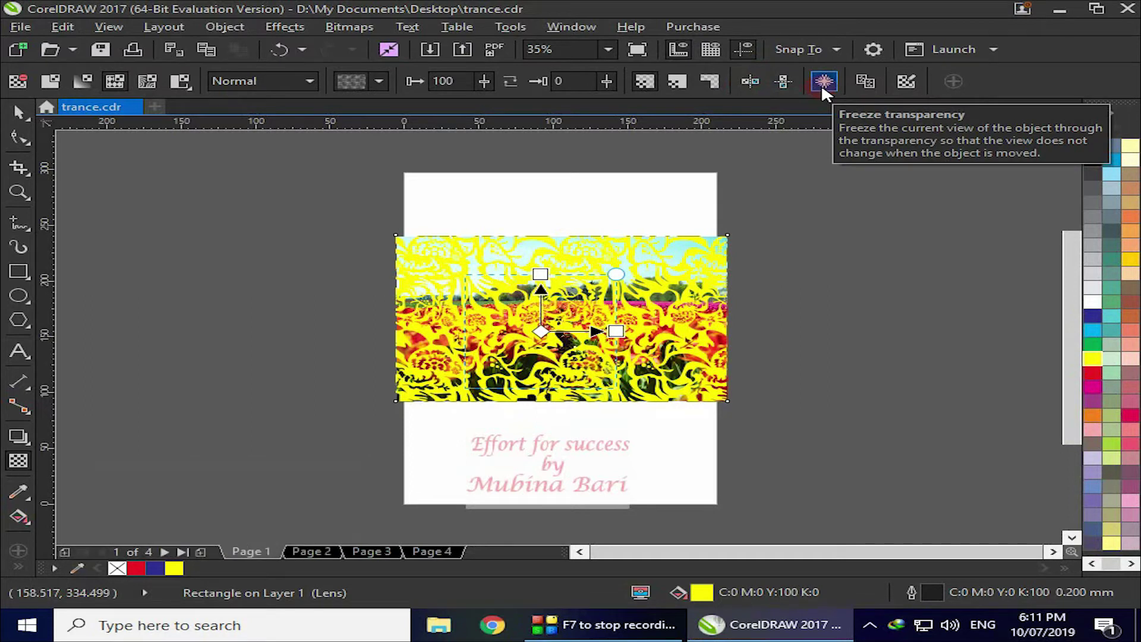
# Step: Freeze the rectangle's transparency, move the frozen object off the page's right side, undo the move, and unfreeze it
pyautogui.click(825, 82)
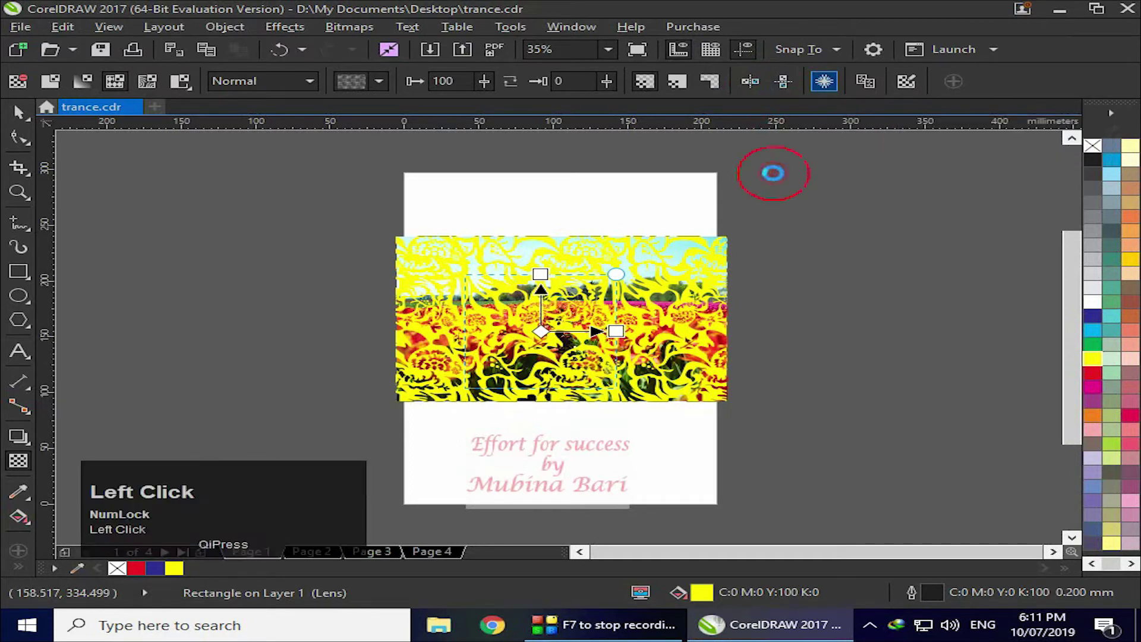
pyautogui.press('space')
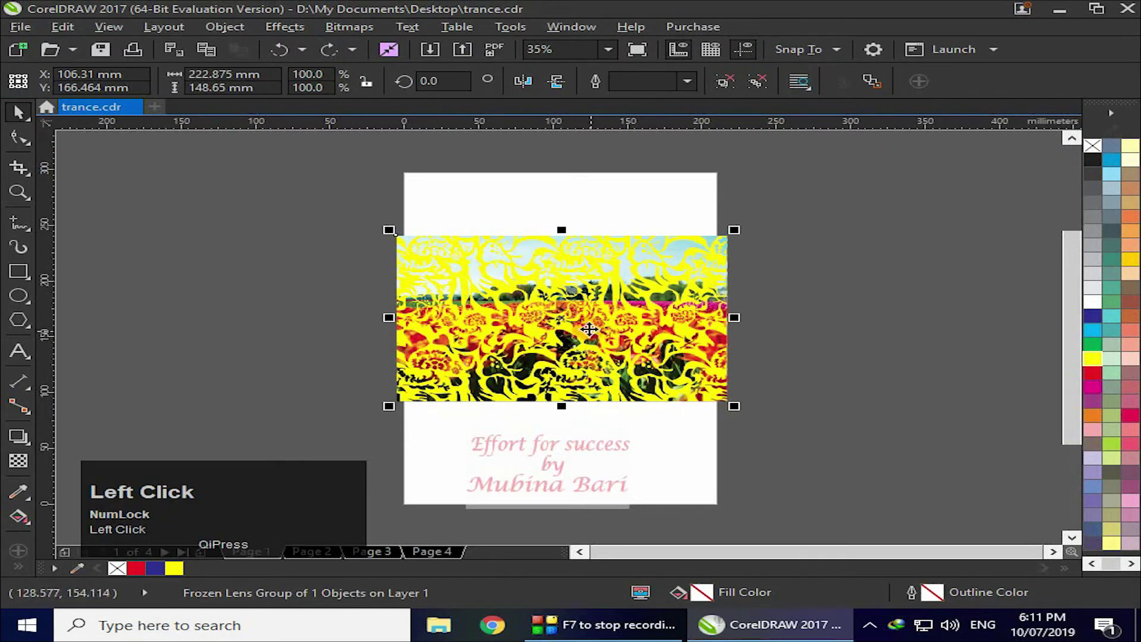
pyautogui.moveTo(576, 317); pyautogui.dragTo(806, 298)
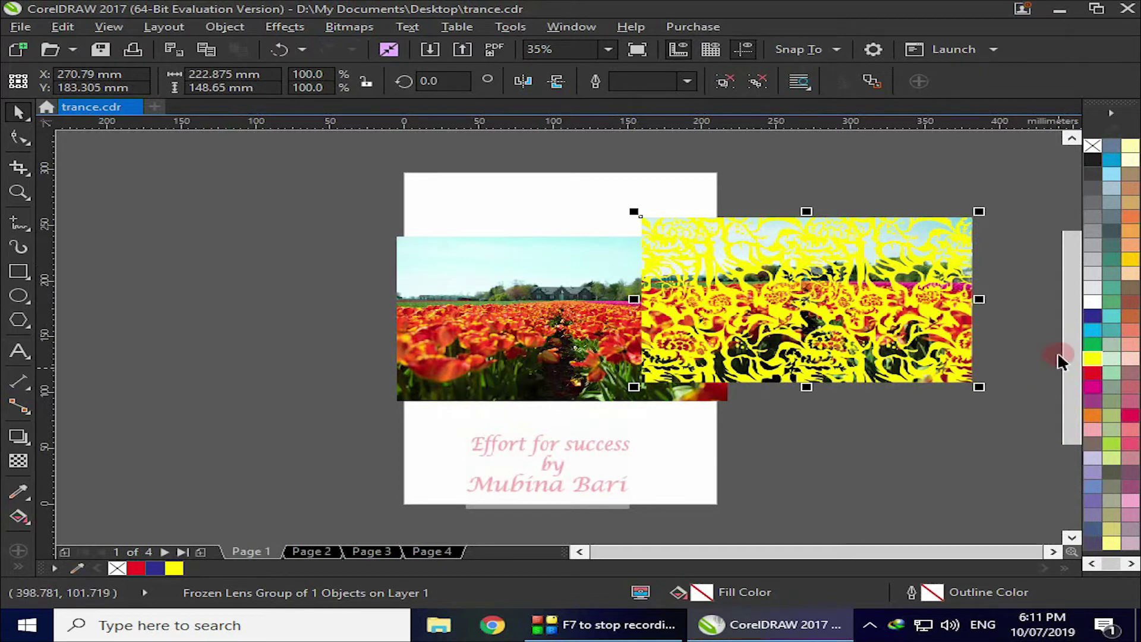
pyautogui.hotkey('ctrl', 'z')
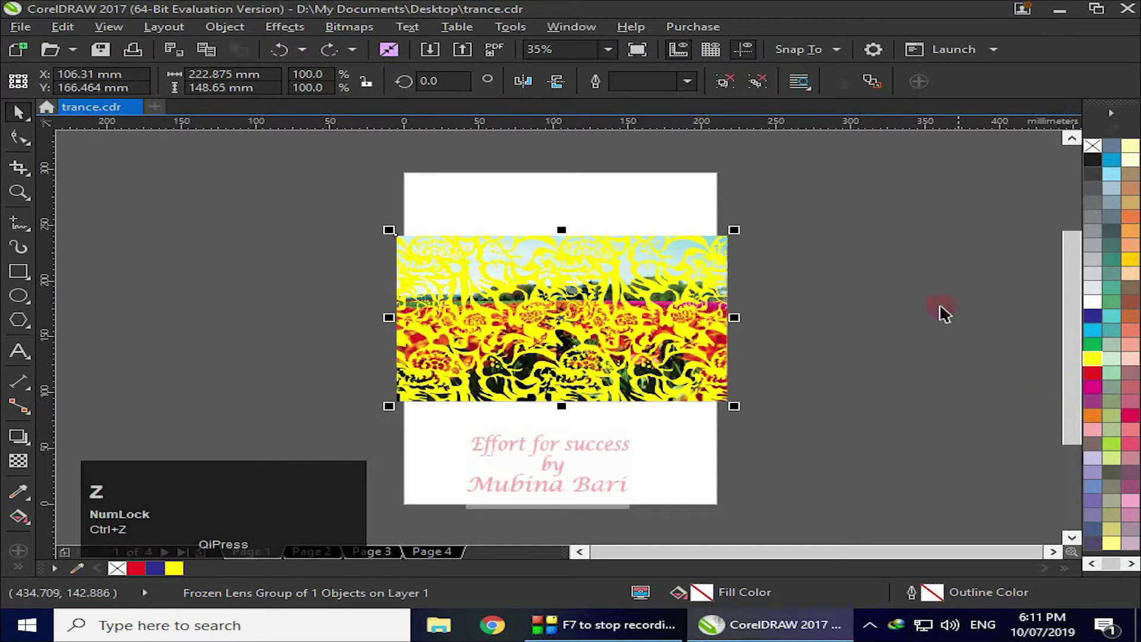
pyautogui.click(18, 460)
pyautogui.click(825, 84)
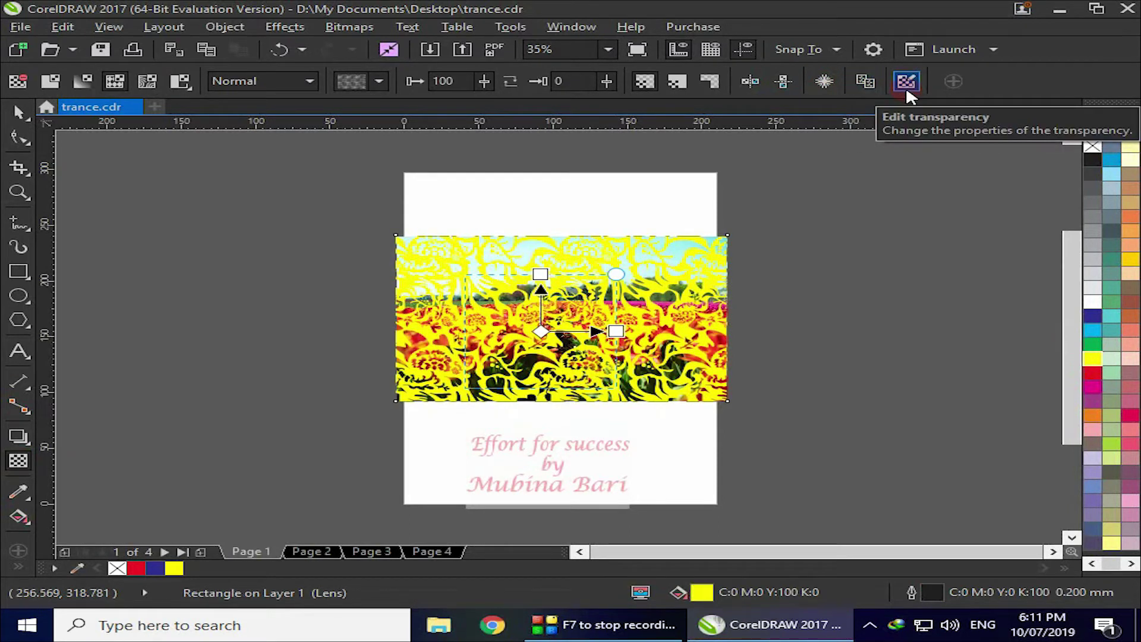
# Step: Remove the rectangle's vector pattern transparency and apply a bitmap pattern transparency instead
pyautogui.click(20, 81)
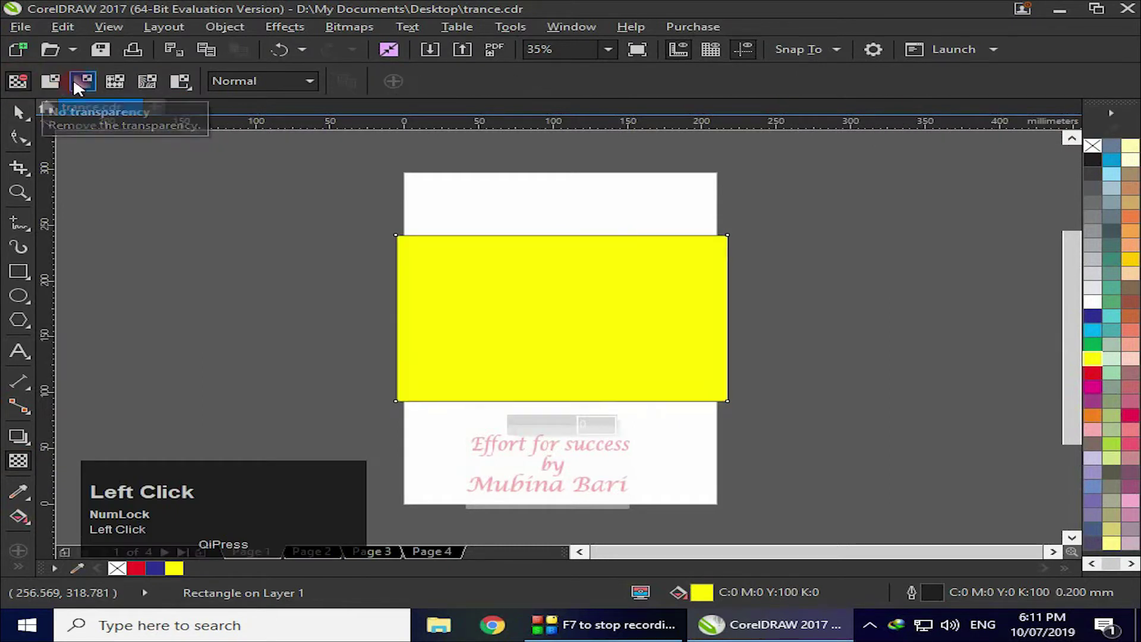
pyautogui.click(148, 82)
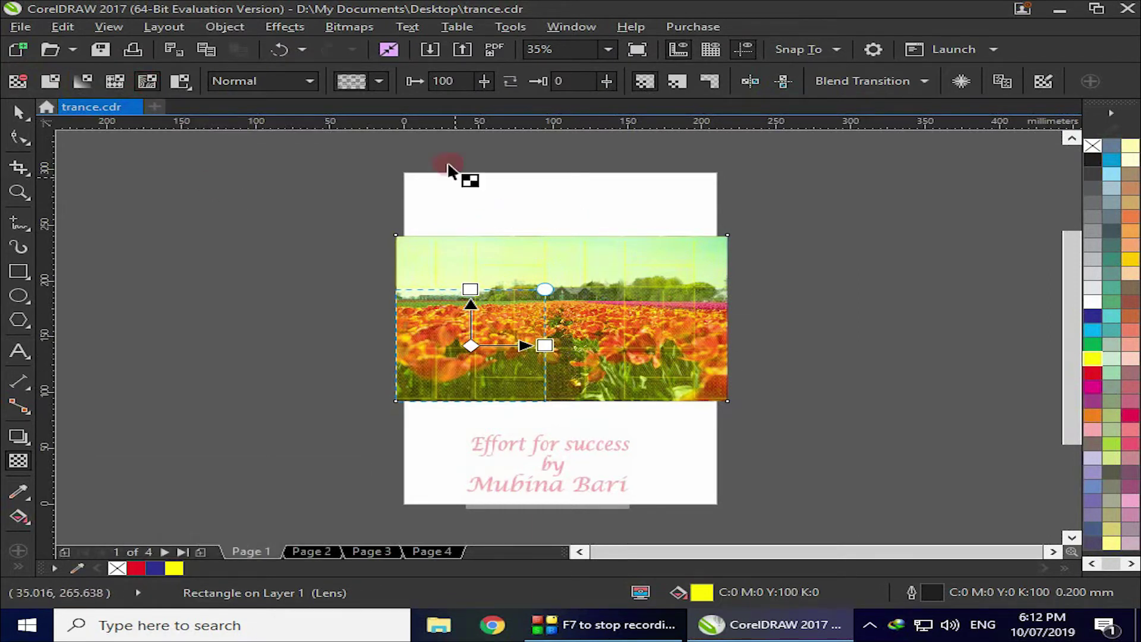
pyautogui.click(375, 83)
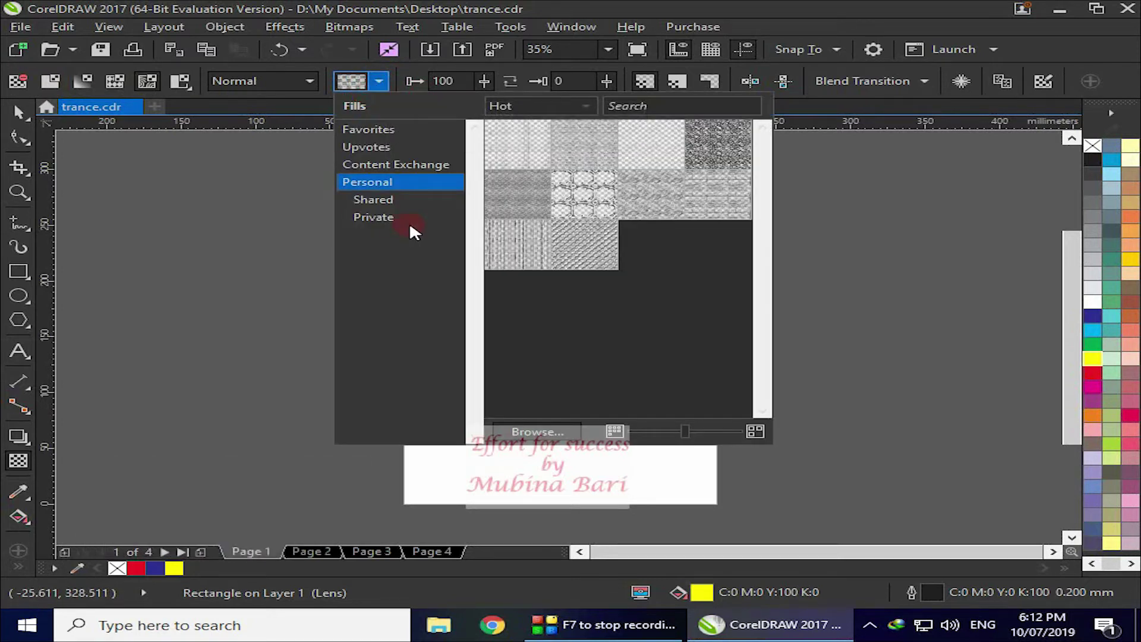
pyautogui.press('Escape')
# Step: Preview the Tin Tile, Wicker and Coffee Beans bitmap patterns and apply Stone Lattice as the rectangle's transparency
pyautogui.click(381, 81)
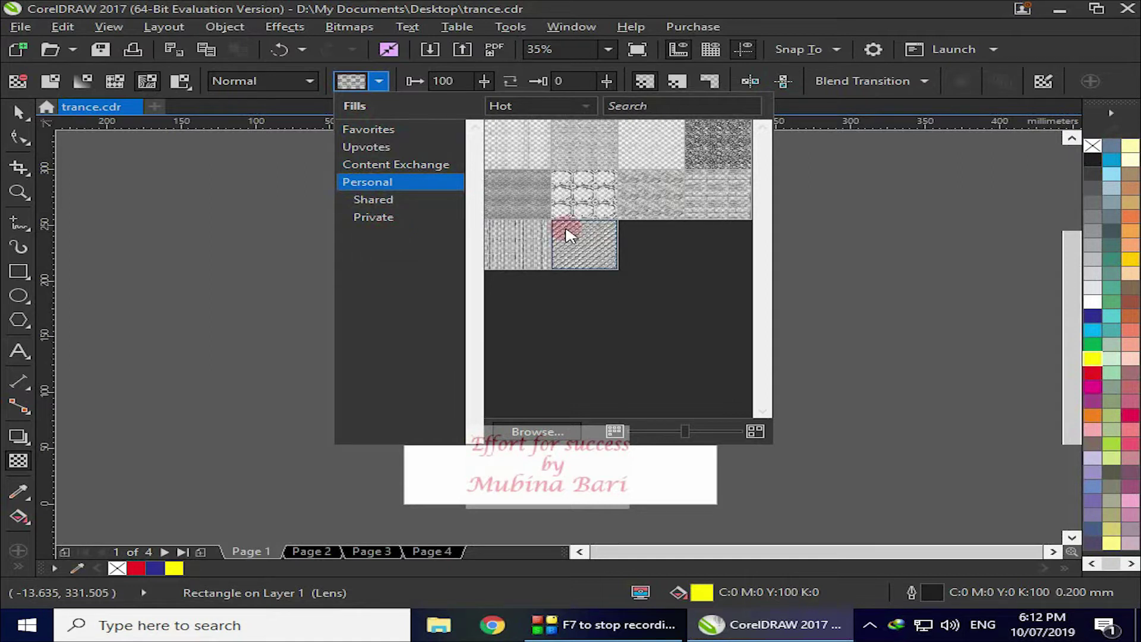
pyautogui.click(574, 202)
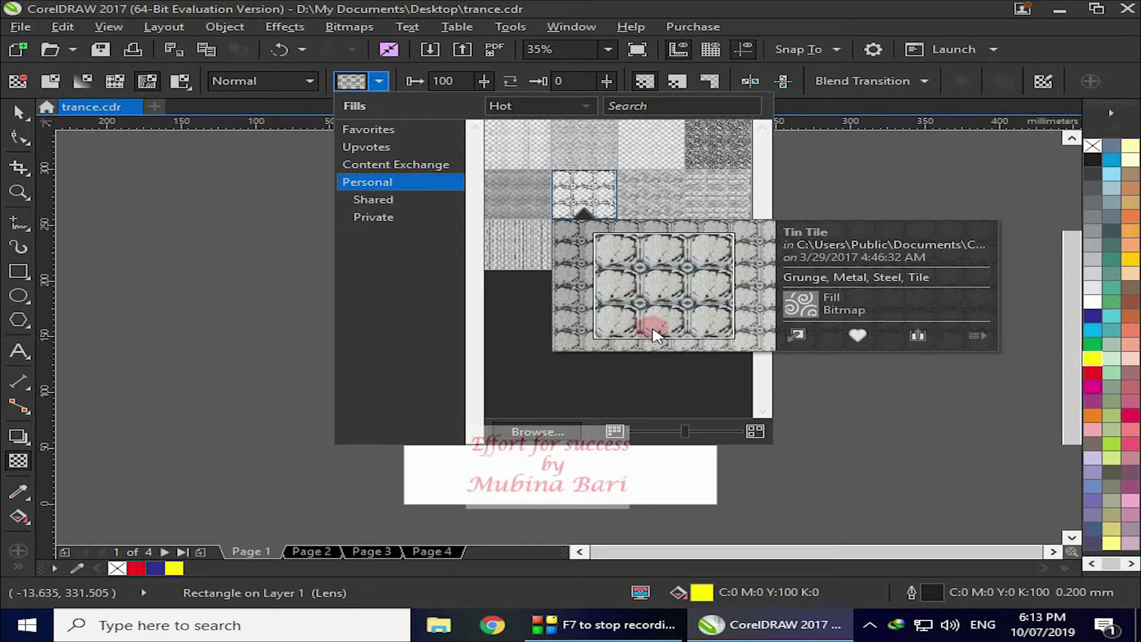
pyautogui.click(514, 249)
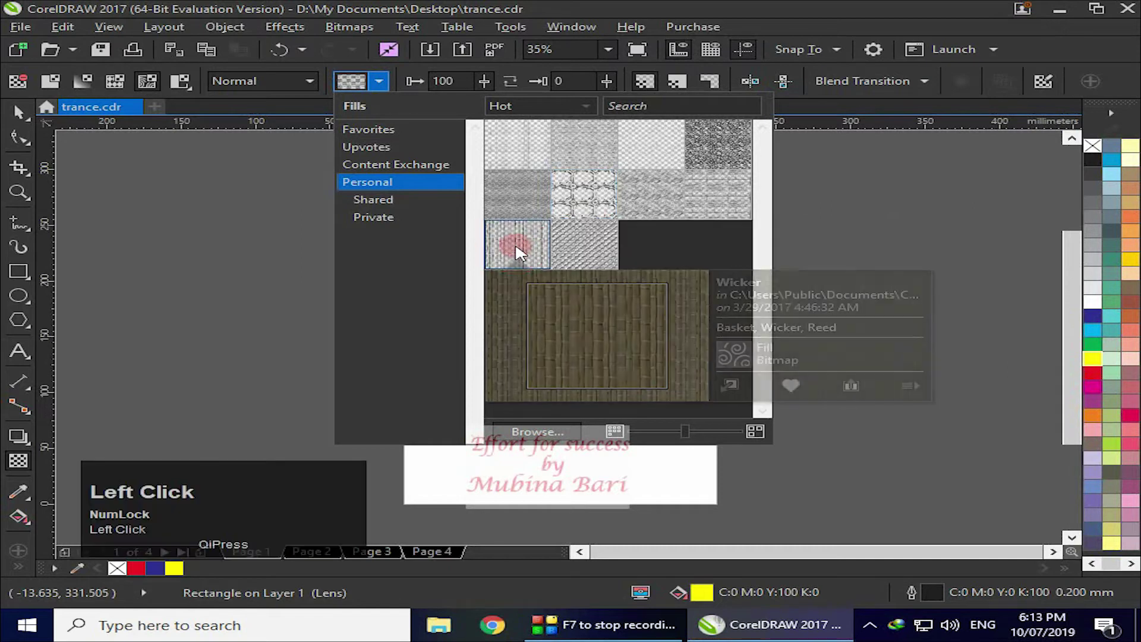
pyautogui.click(737, 196)
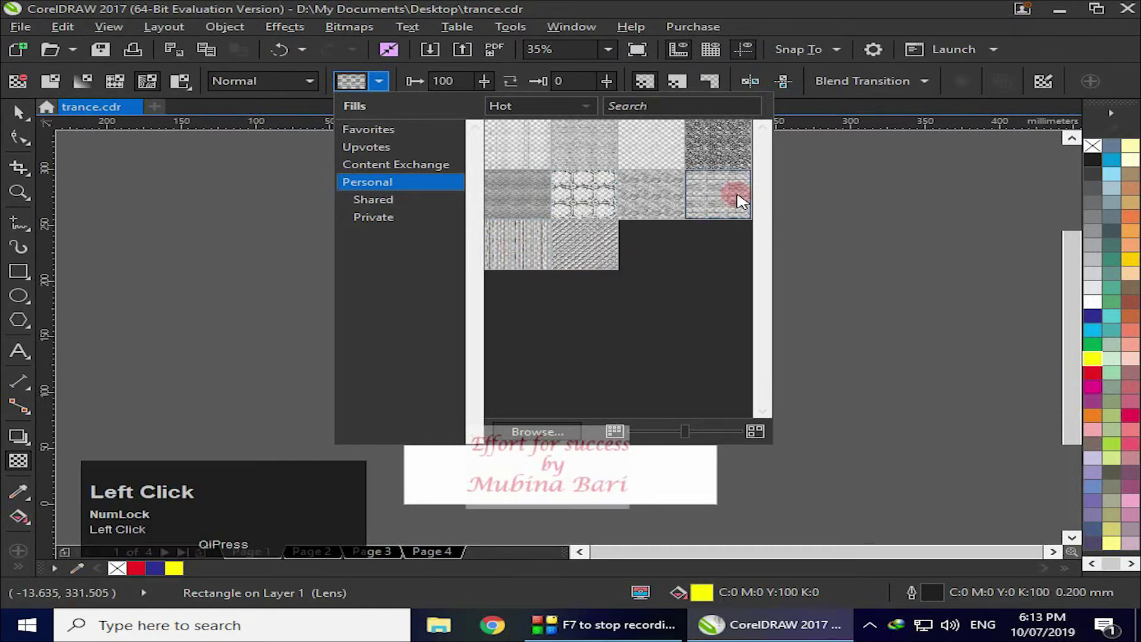
pyautogui.click(737, 161)
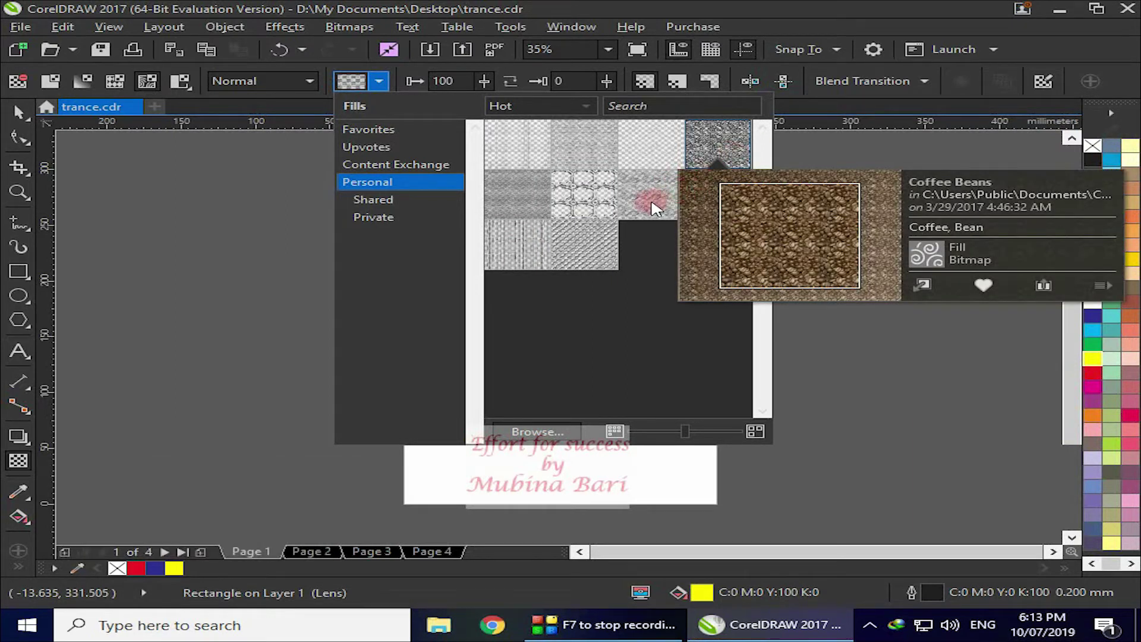
pyautogui.click(570, 262)
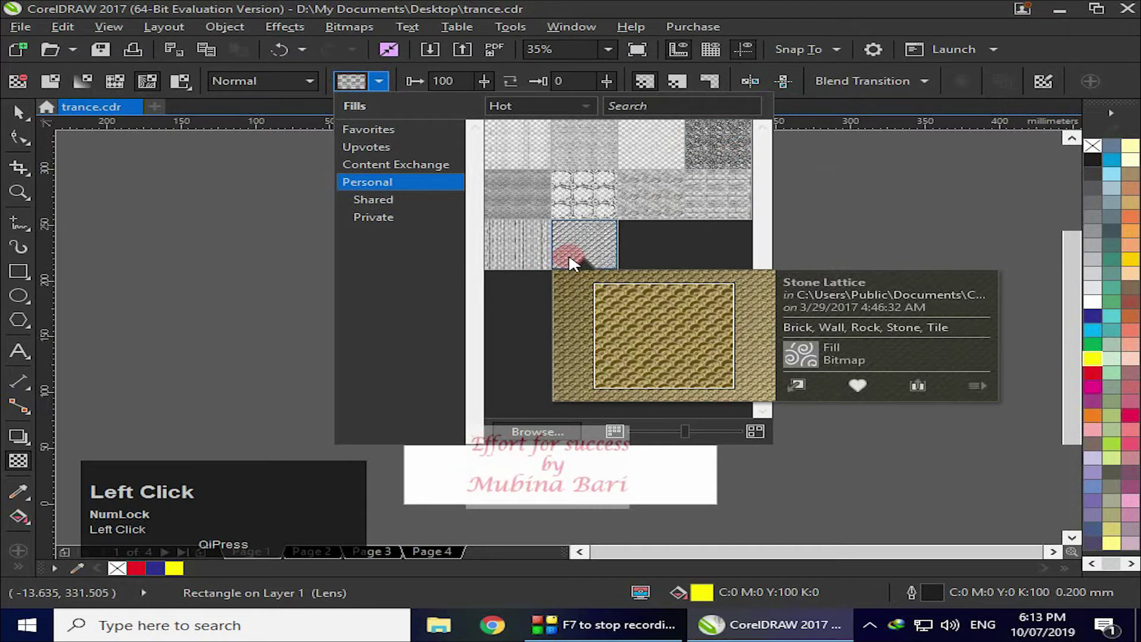
pyautogui.click(795, 384)
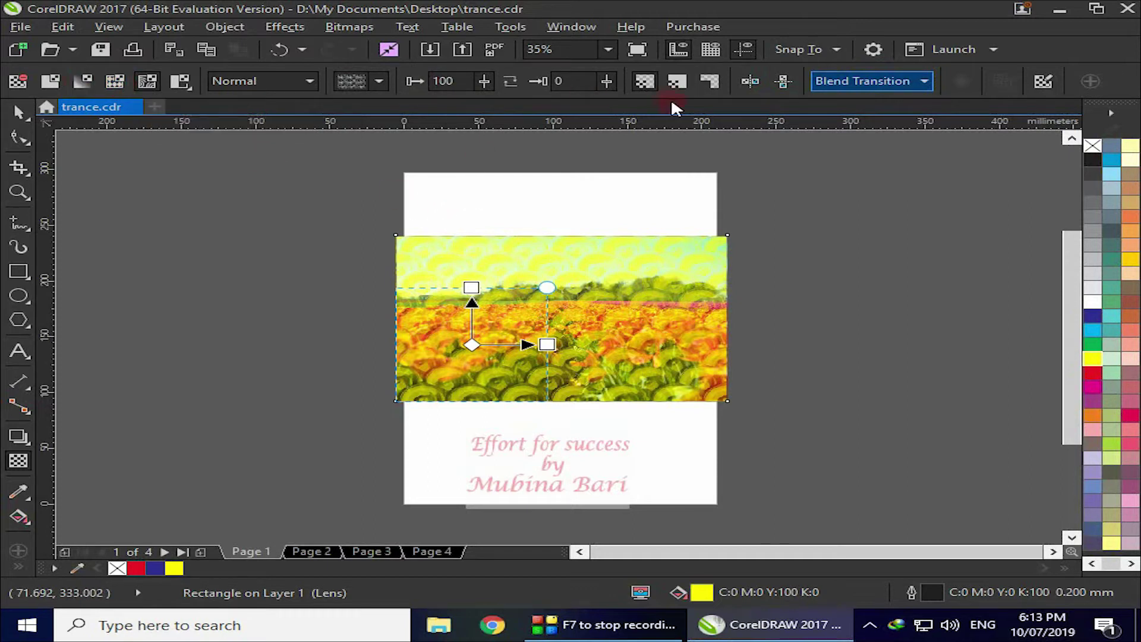
# Step: Enable edge match, brightness, luminance and color in the bitmap pattern's blend transition settings
pyautogui.click(924, 81)
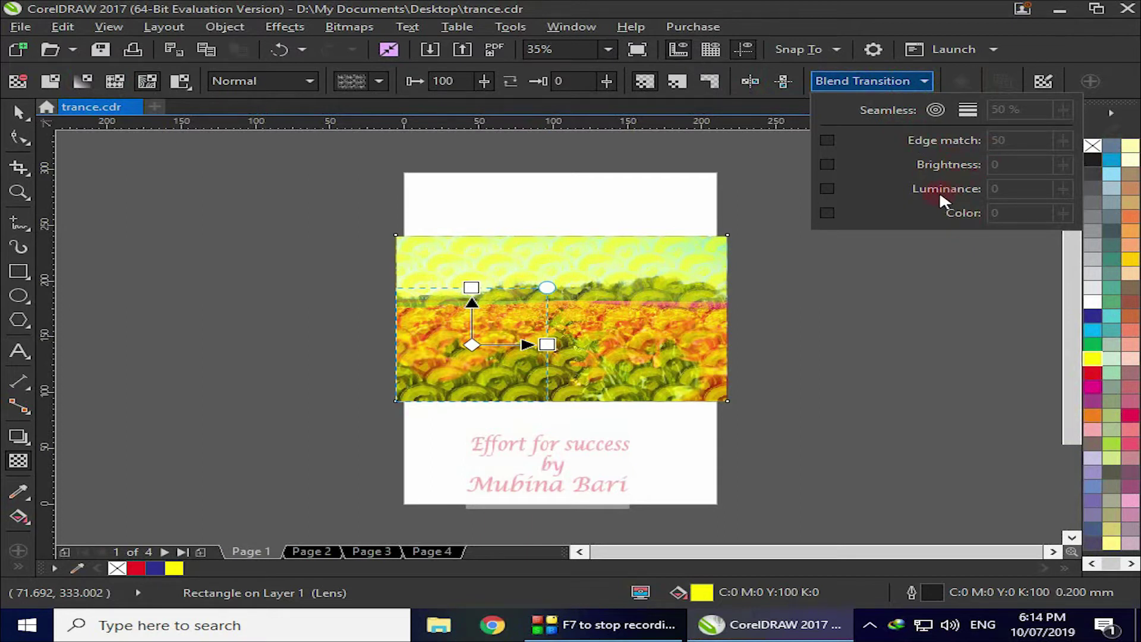
pyautogui.click(818, 155)
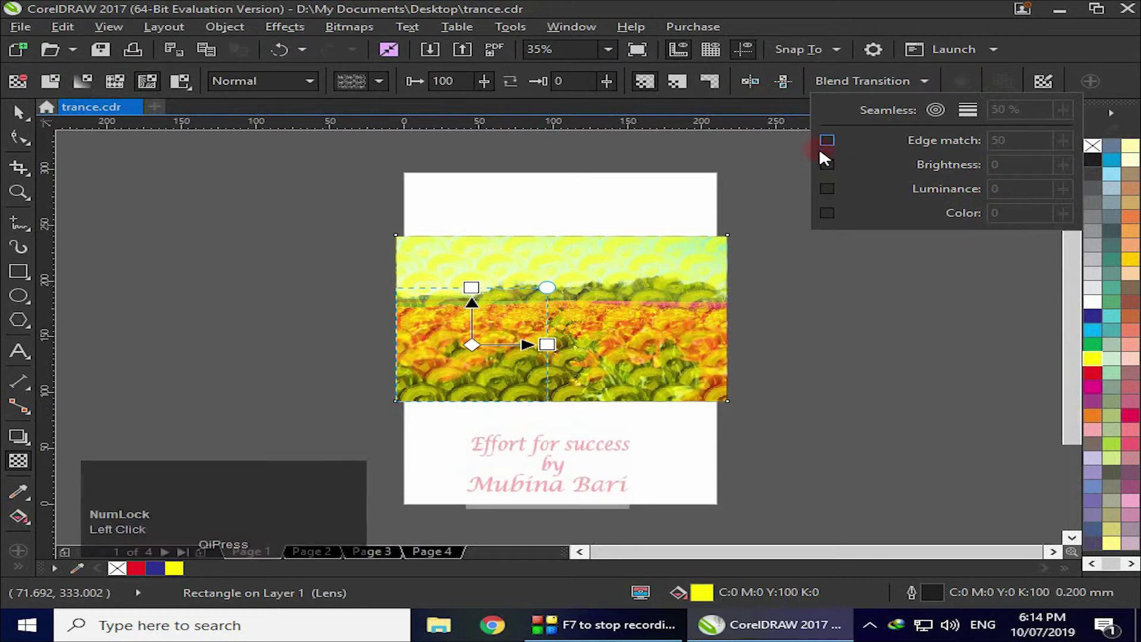
pyautogui.click(826, 141)
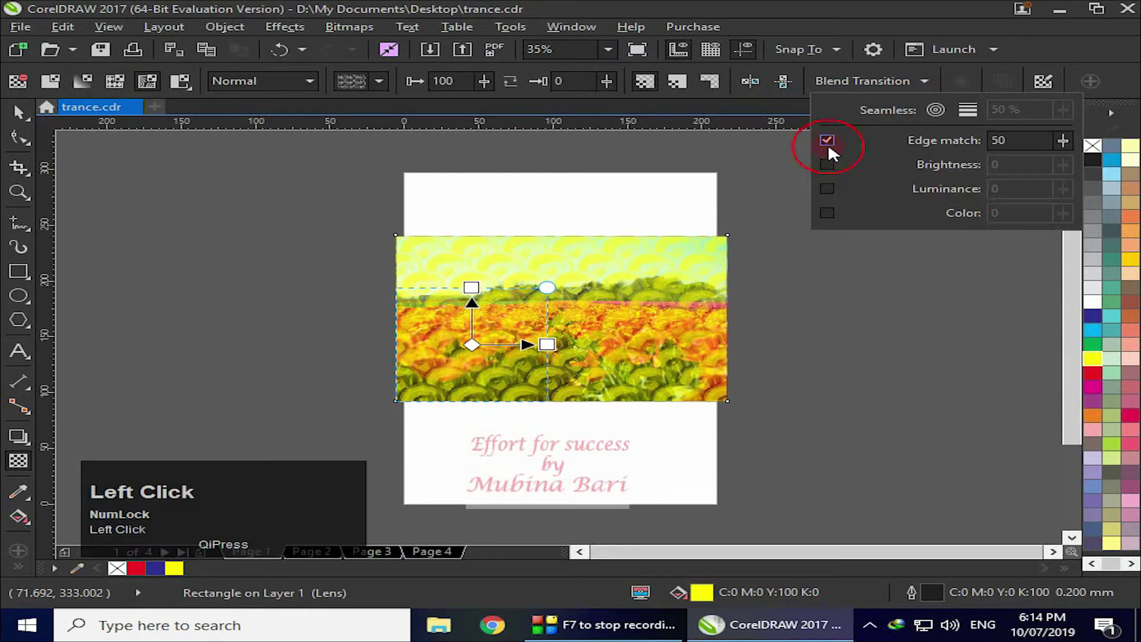
pyautogui.click(826, 165)
pyautogui.click(826, 188)
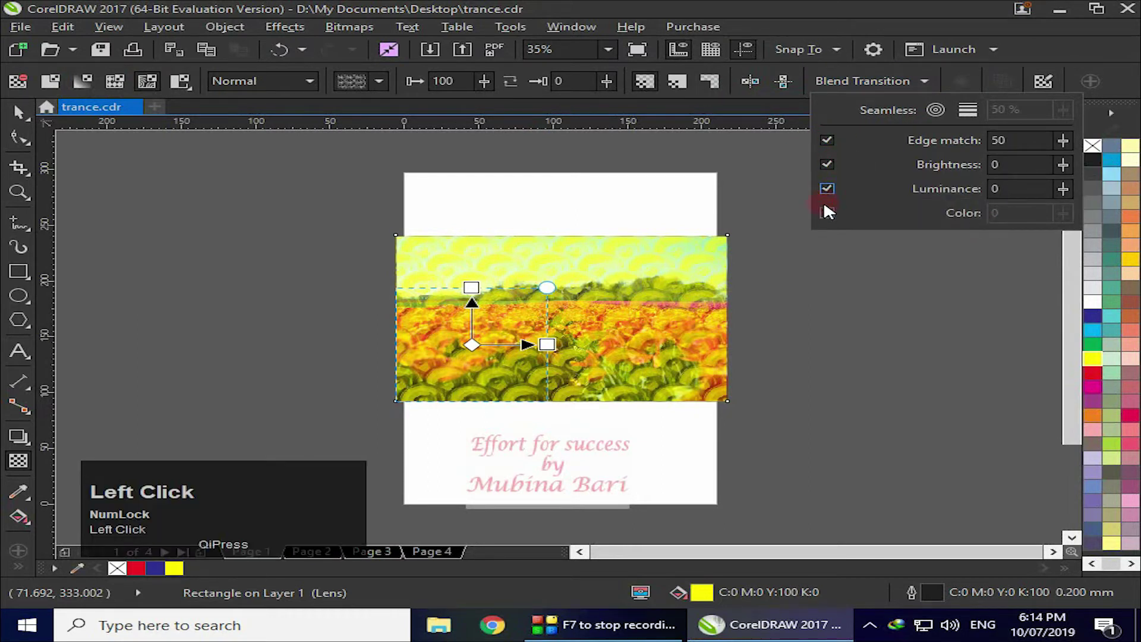
pyautogui.click(827, 213)
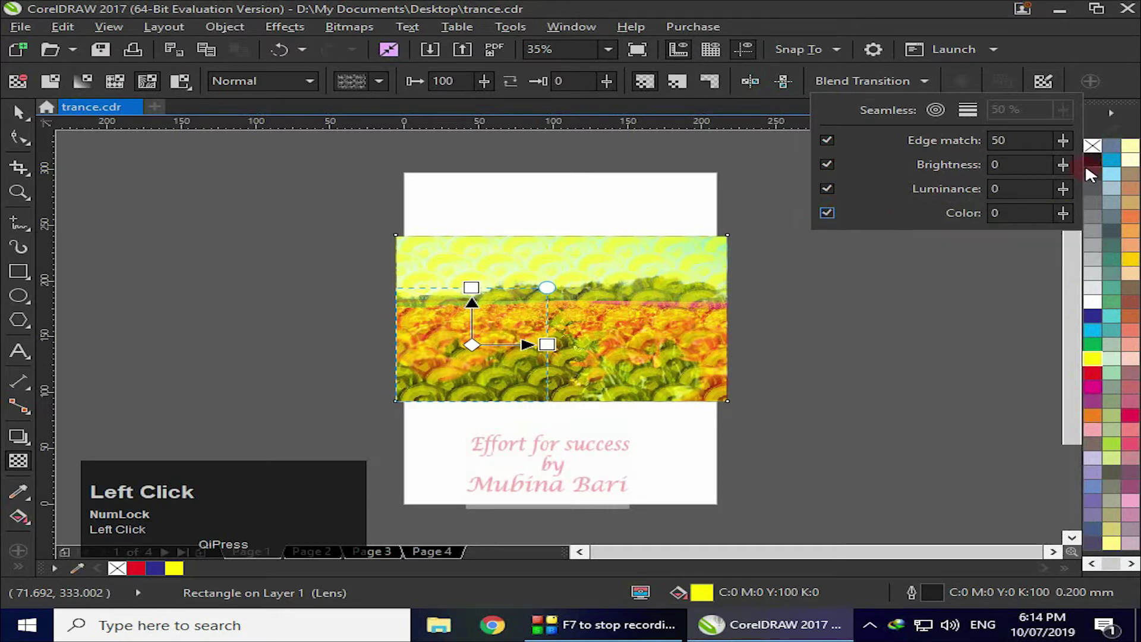
# Step: Set the pattern's edge match to 51, and try its brightness at -49 before raising it to 24
pyautogui.click(1063, 140)
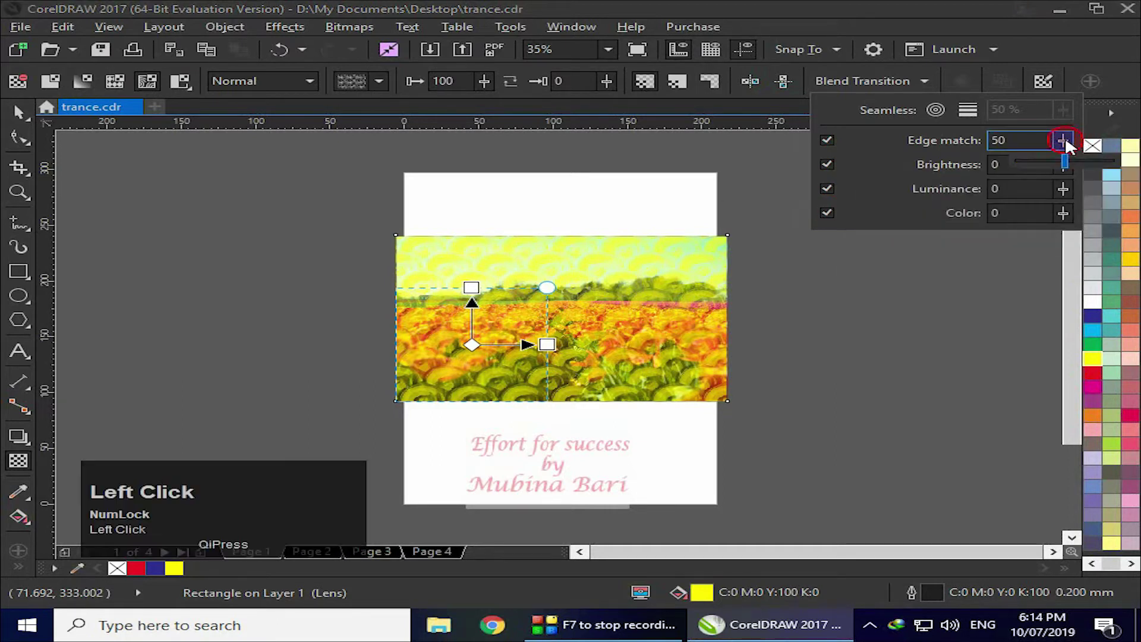
pyautogui.moveTo(1065, 155); pyautogui.dragTo(1088, 161)
pyautogui.click(1061, 146)
pyautogui.click(1063, 145)
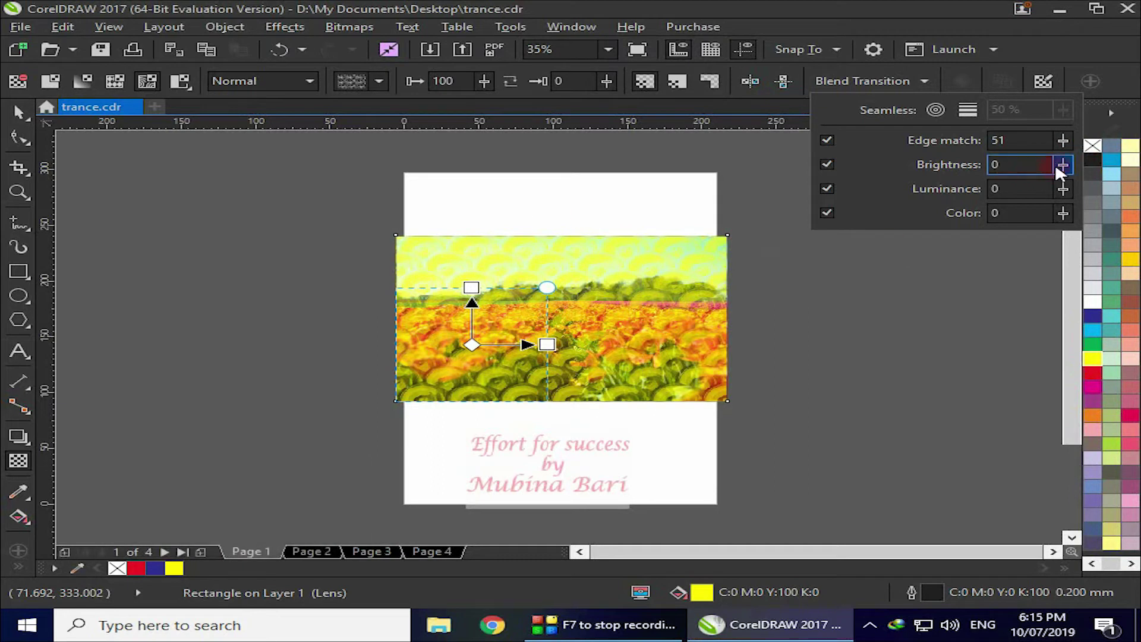
pyautogui.click(1062, 166)
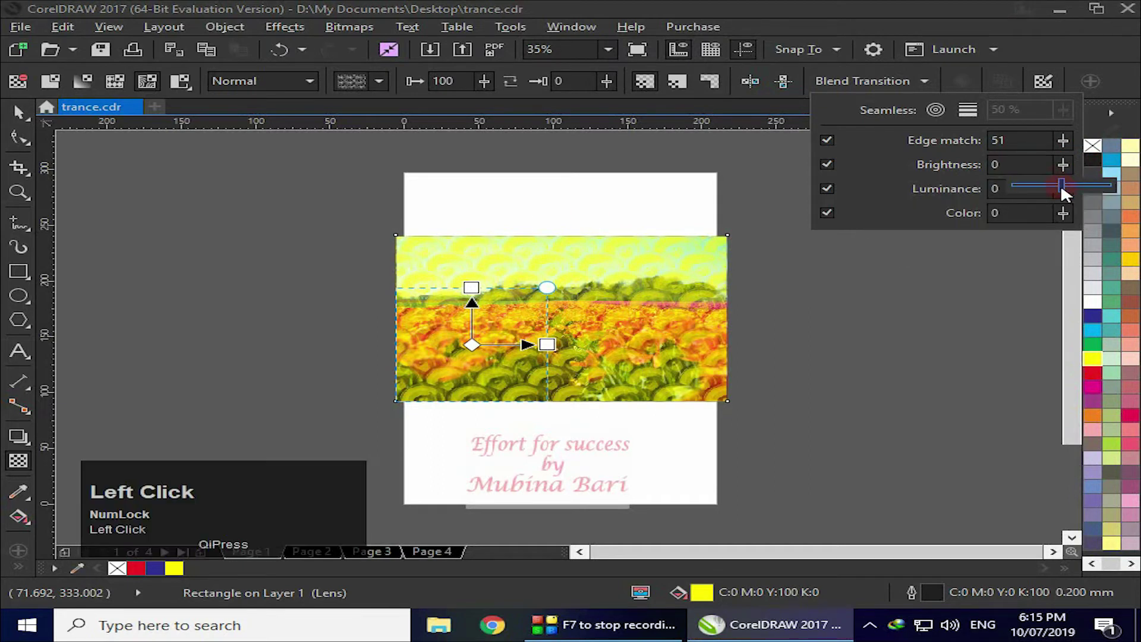
pyautogui.moveTo(1059, 184); pyautogui.dragTo(1037, 189)
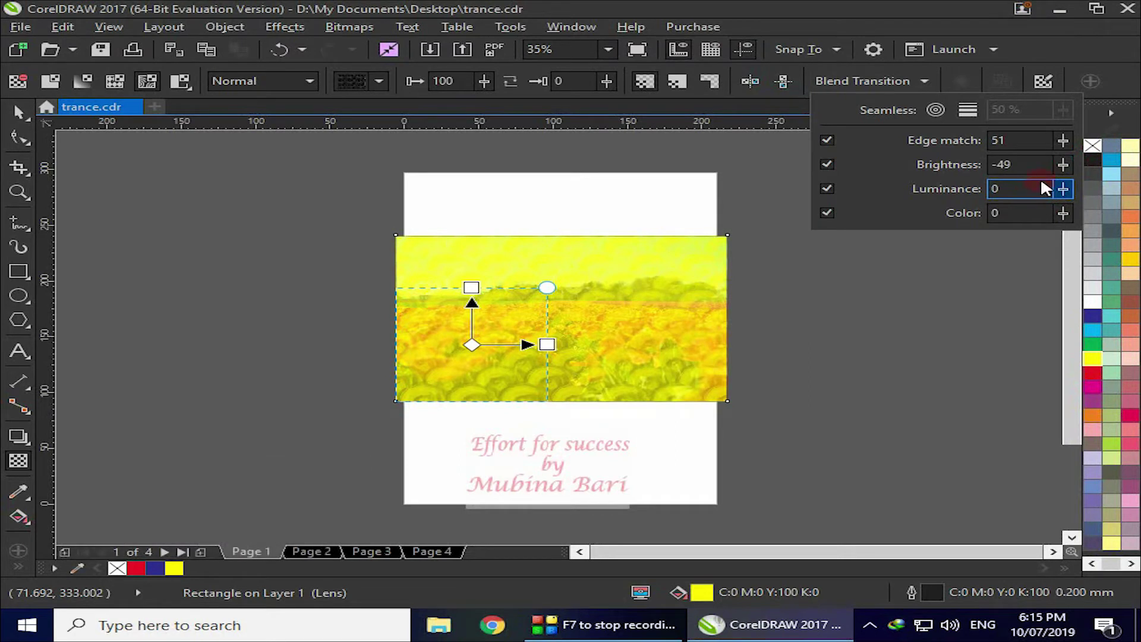
pyautogui.moveTo(1061, 167); pyautogui.dragTo(1115, 189)
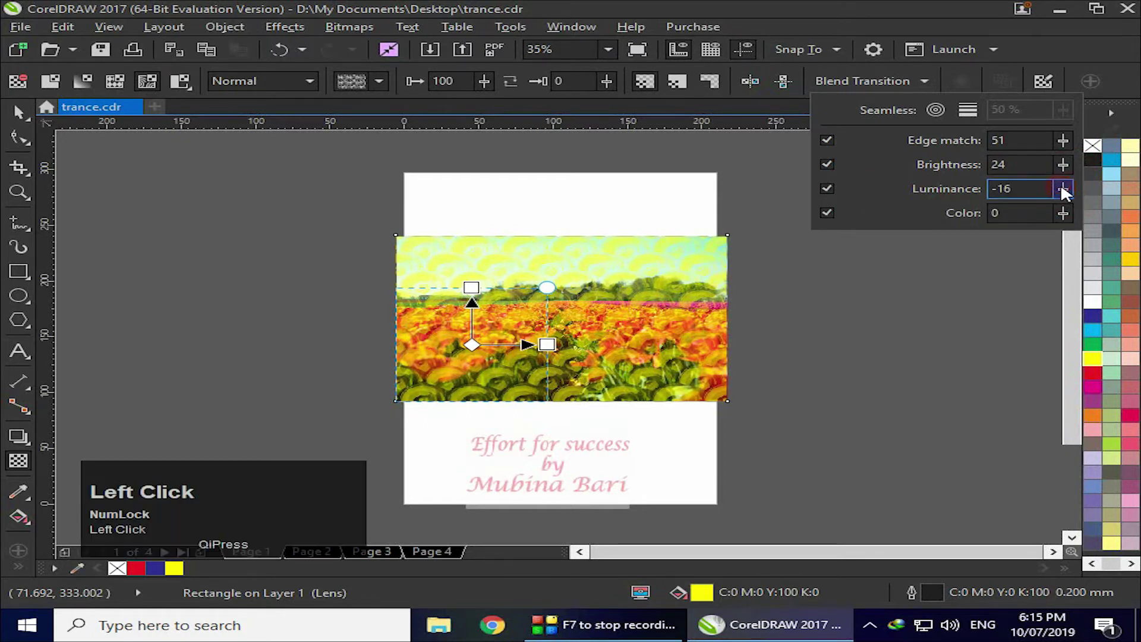
# Step: Set the pattern's luminance to 18 and its color to -2, and close the blend transition settings
pyautogui.click(1062, 191)
pyautogui.moveTo(1061, 205); pyautogui.dragTo(1078, 205)
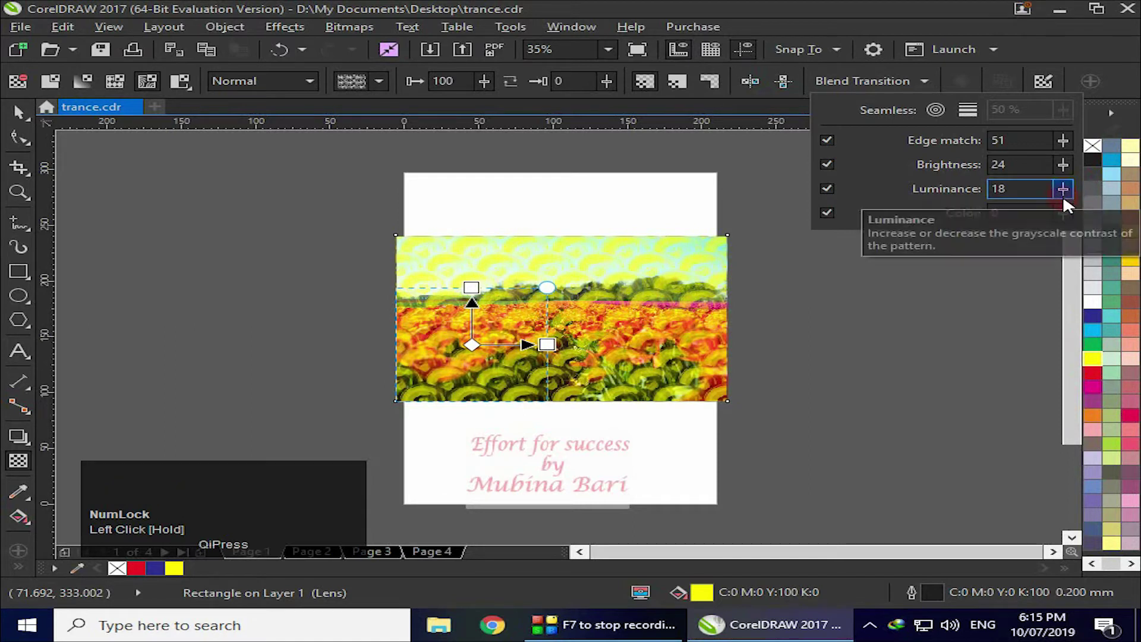
pyautogui.click(1063, 213)
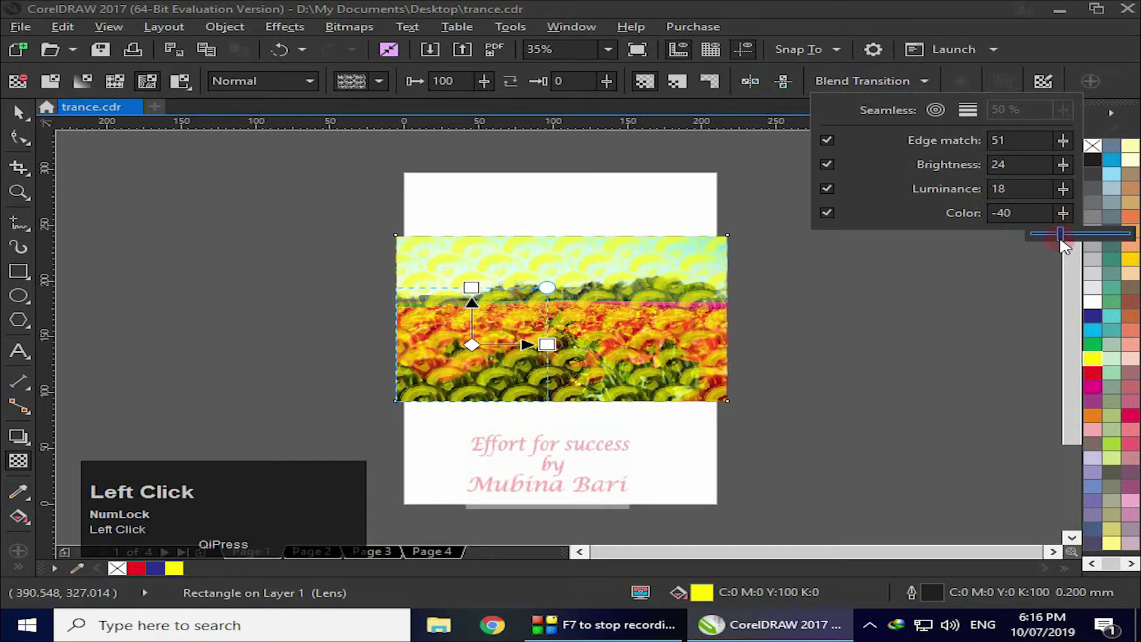
pyautogui.moveTo(1062, 237); pyautogui.dragTo(1082, 240)
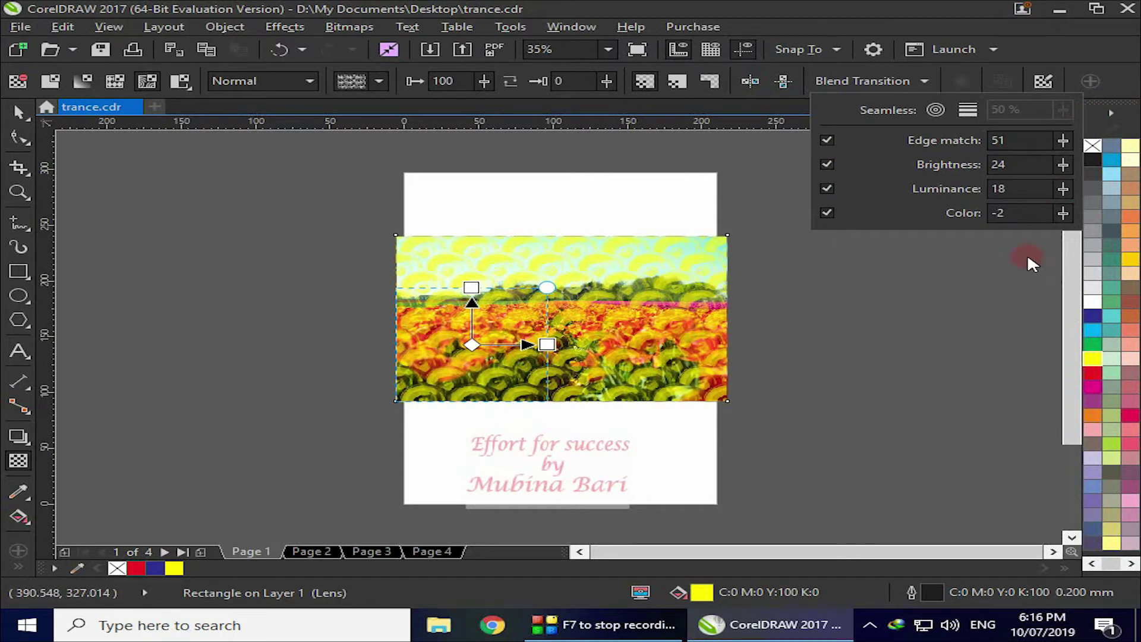
pyautogui.click(1012, 266)
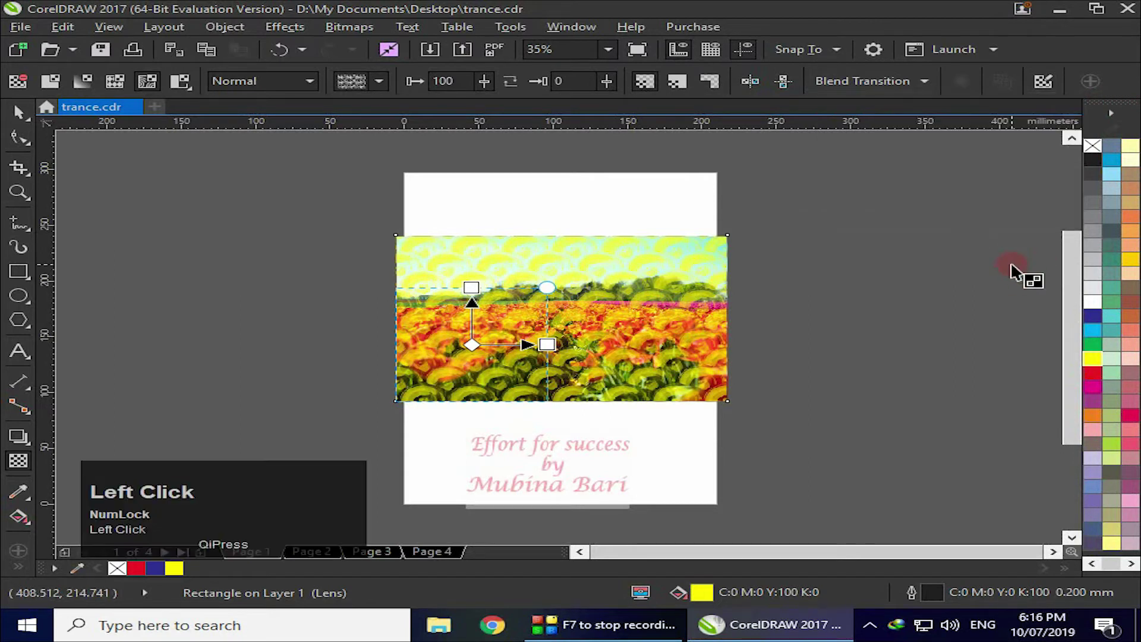
# Step: Turn off the pattern's color, luminance, brightness and edge match blend transition options
pyautogui.click(924, 81)
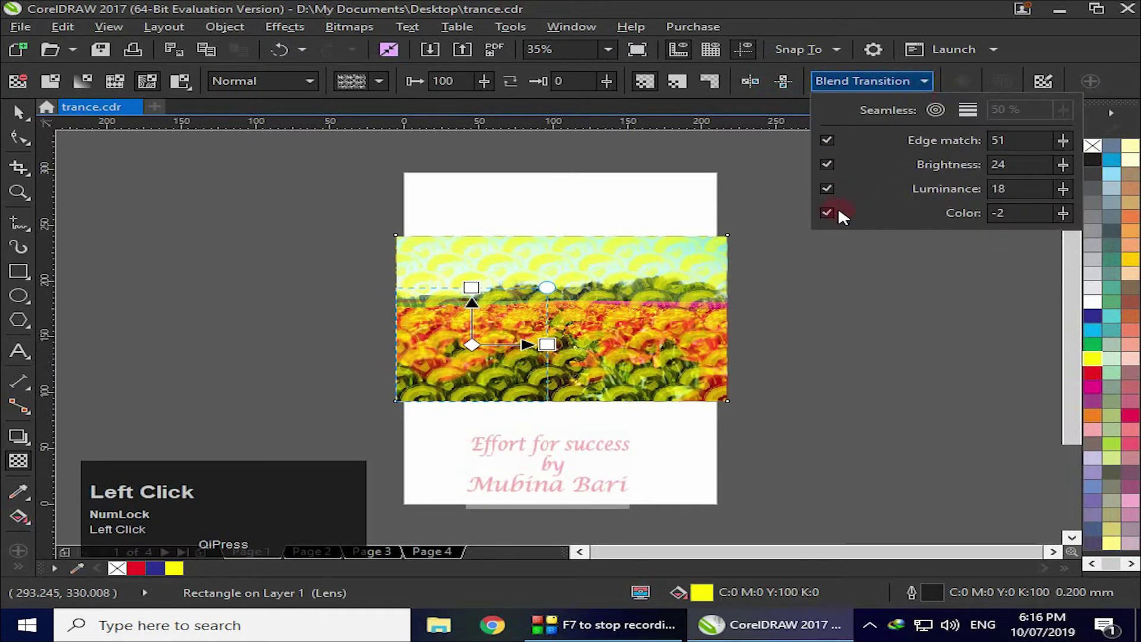
pyautogui.click(828, 213)
pyautogui.click(827, 189)
pyautogui.click(826, 164)
pyautogui.click(826, 140)
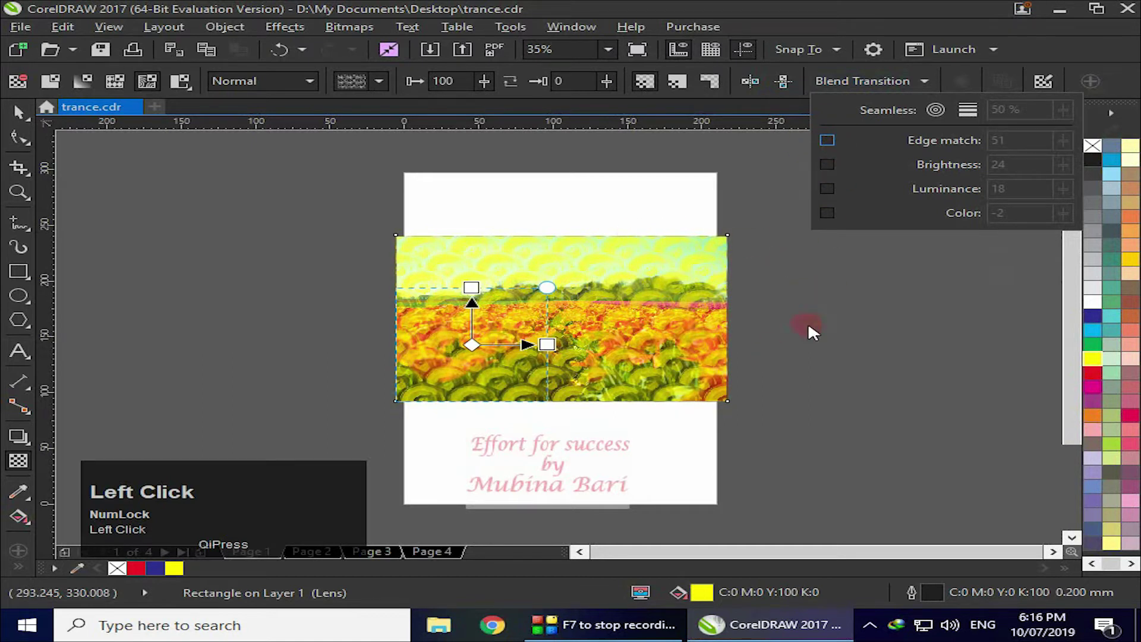
pyautogui.click(872, 339)
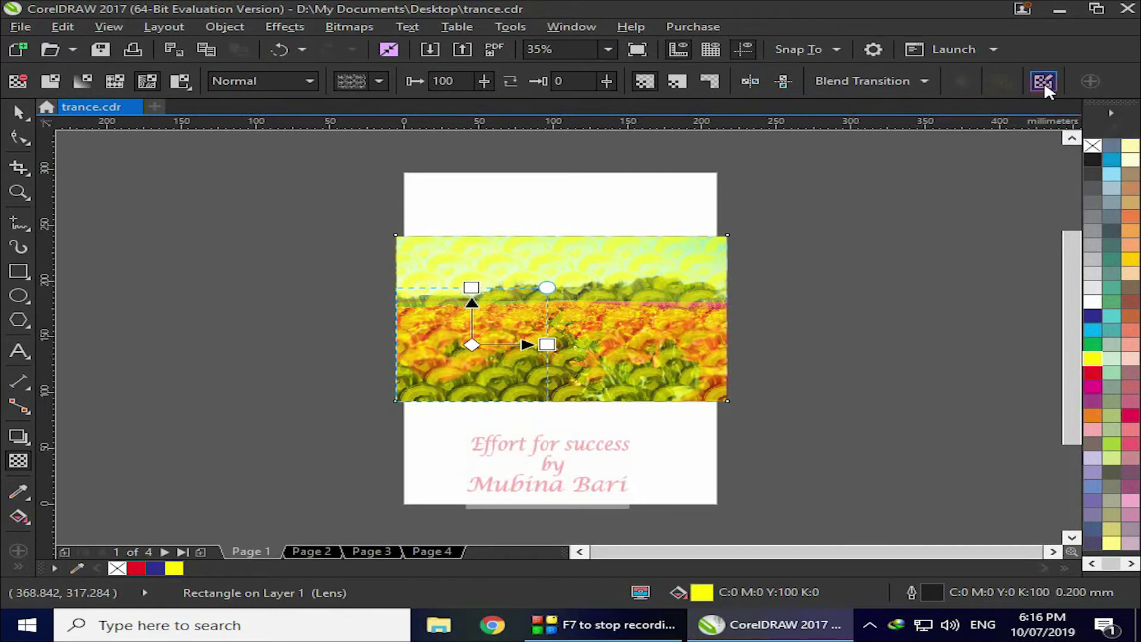
# Step: Remove the rectangle's bitmap pattern transparency and apply a two-color pattern transparency
pyautogui.click(18, 81)
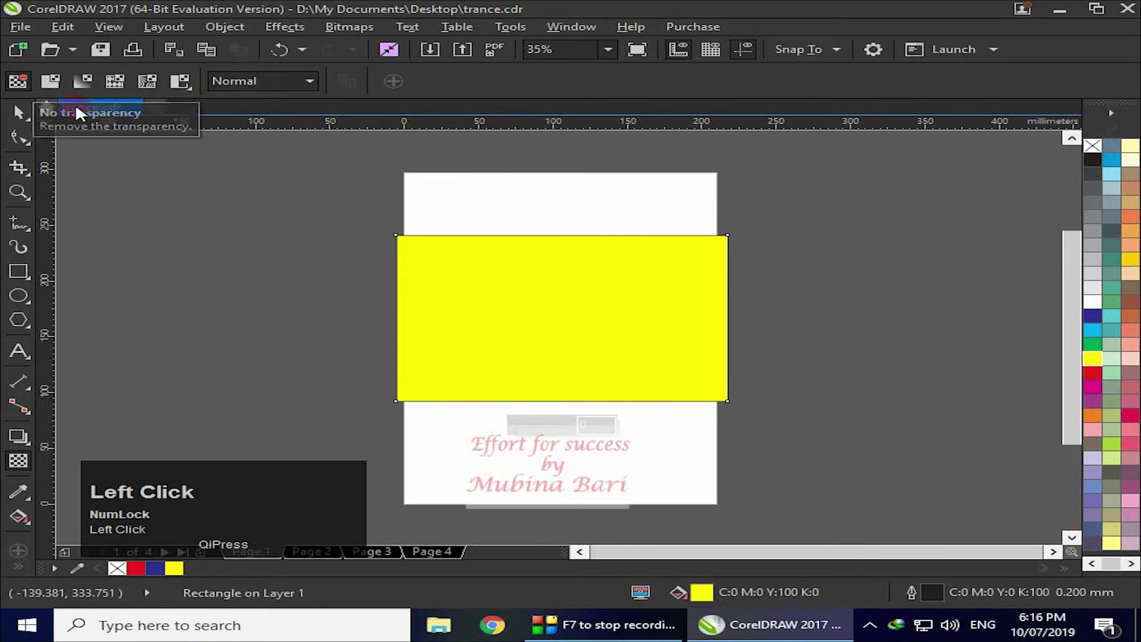
pyautogui.click(180, 81)
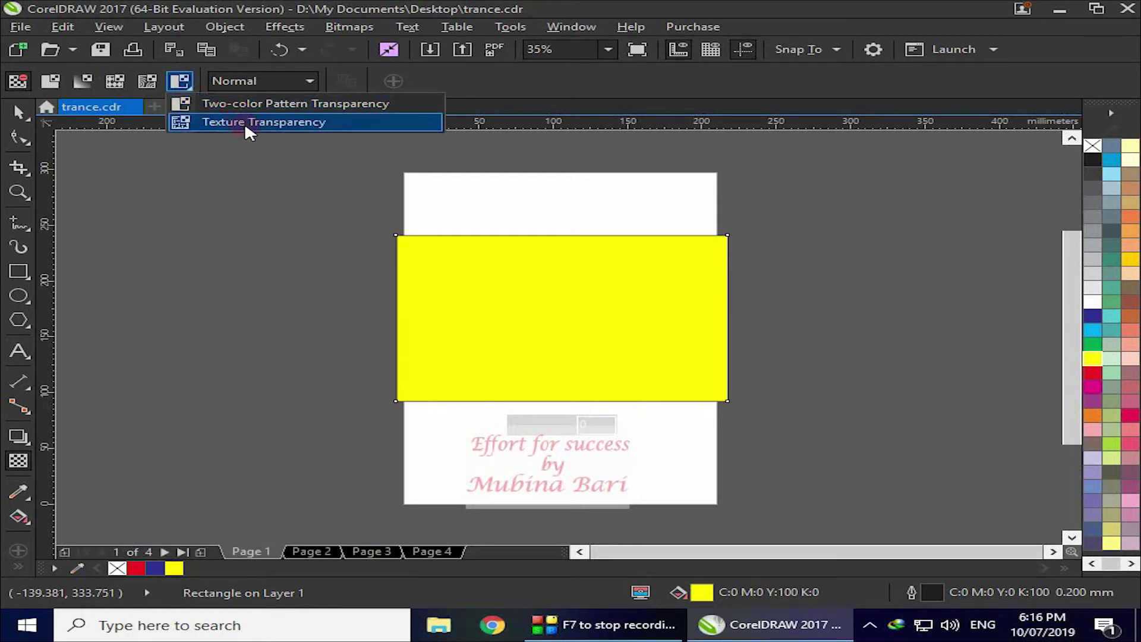
pyautogui.click(268, 110)
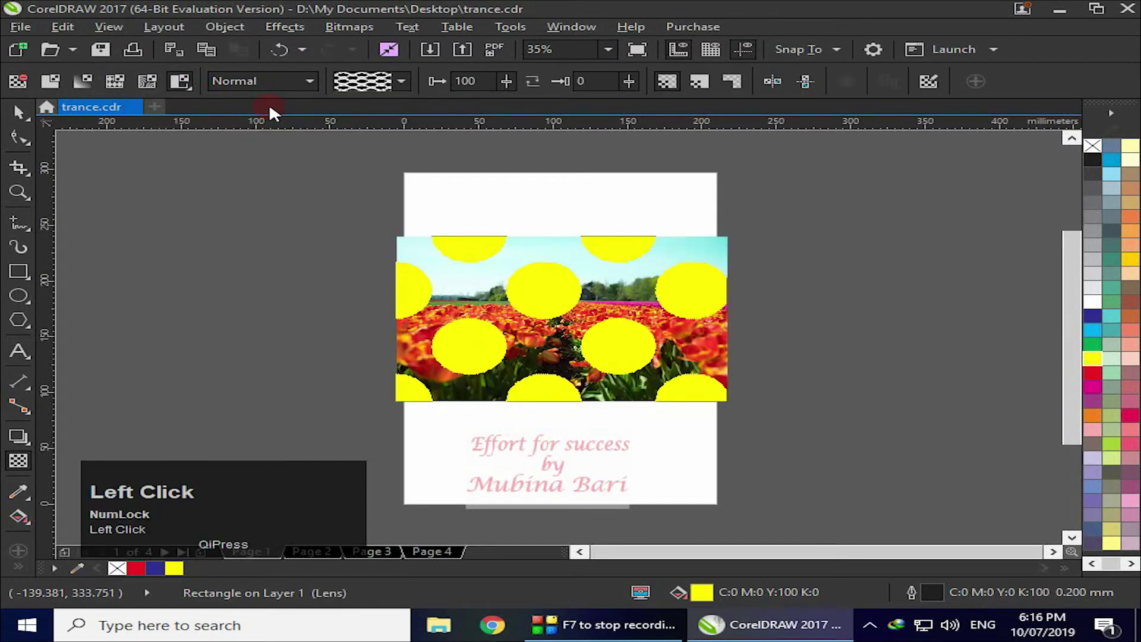
# Step: Try the spade pattern for the two-color transparency and replace it with the hexagonal outline pattern
pyautogui.click(406, 82)
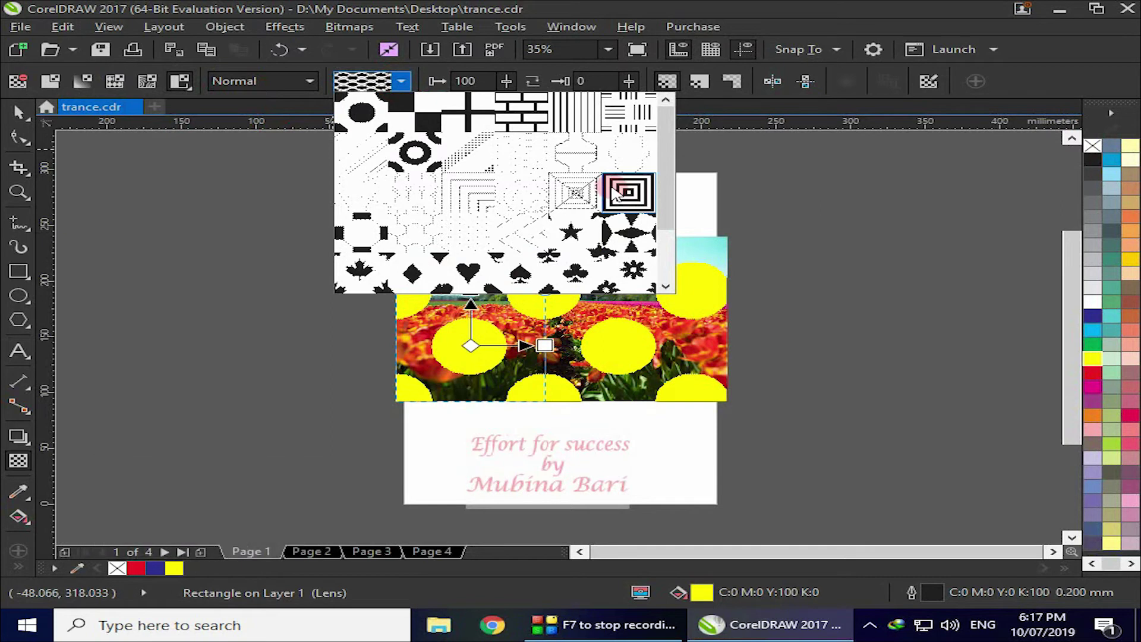
pyautogui.click(520, 273)
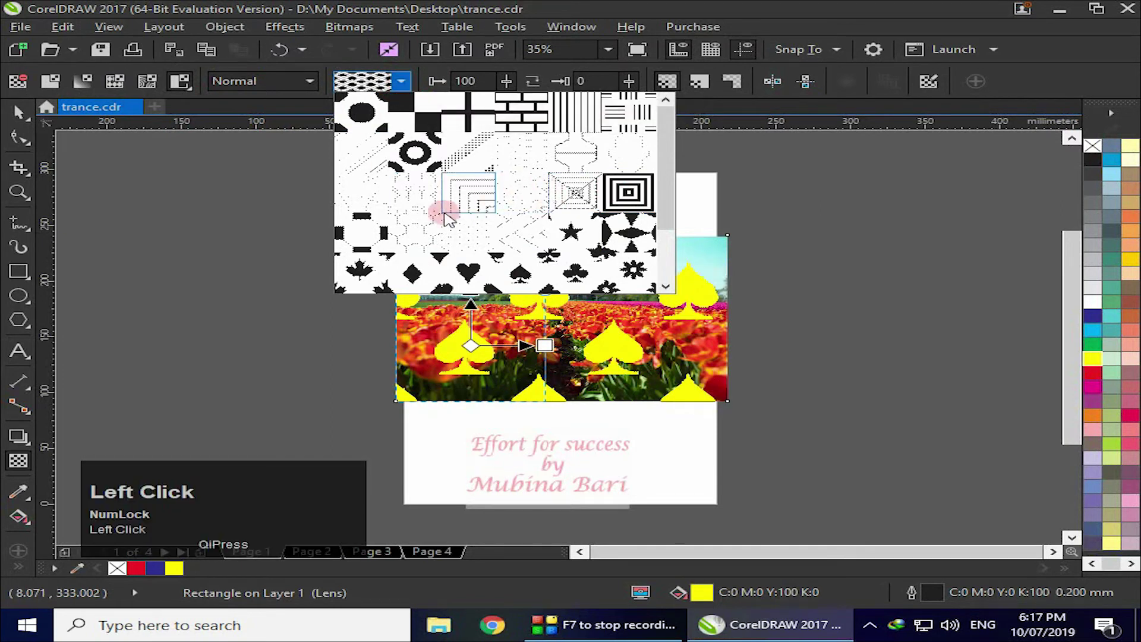
pyautogui.click(410, 224)
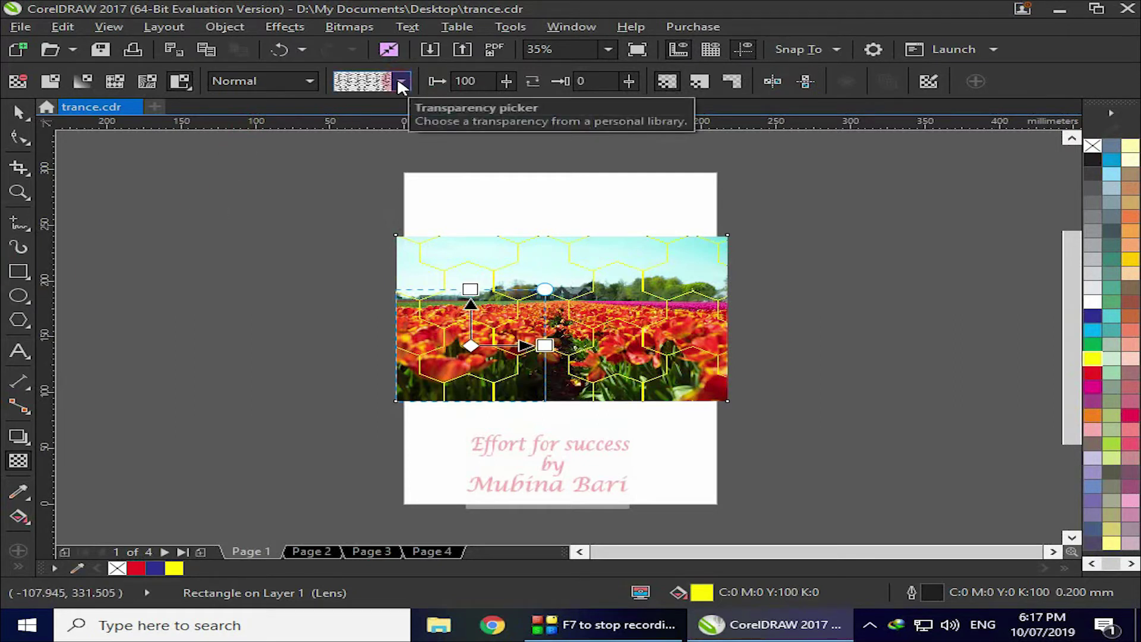
# Step: Change the rectangle's two-color pattern transparency to a texture transparency
pyautogui.click(402, 84)
pyautogui.click(180, 81)
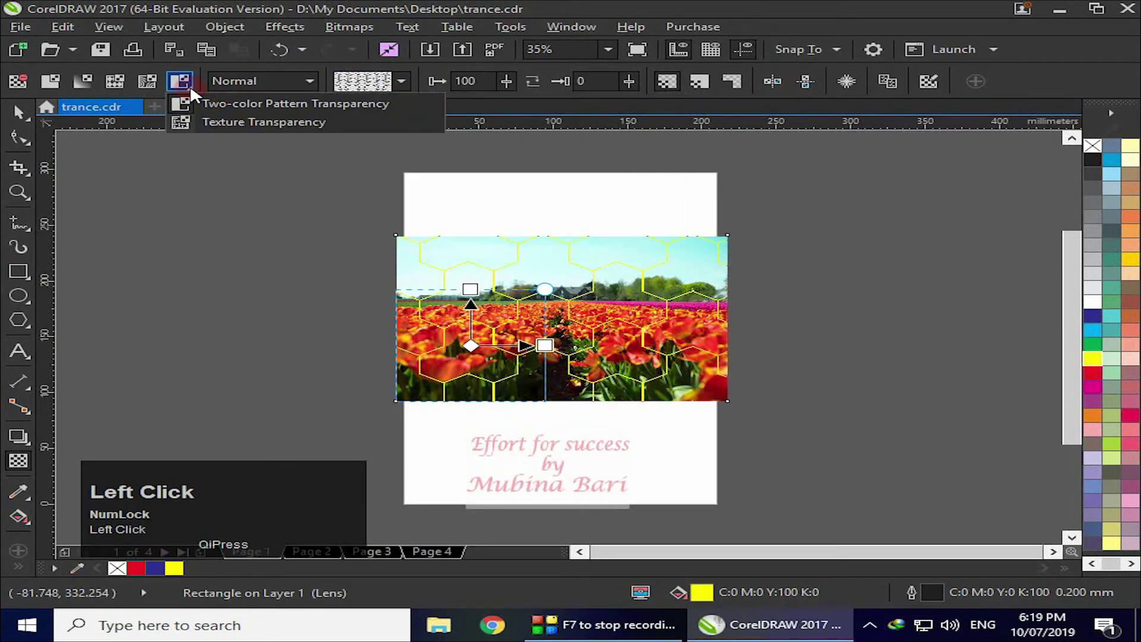
pyautogui.click(234, 121)
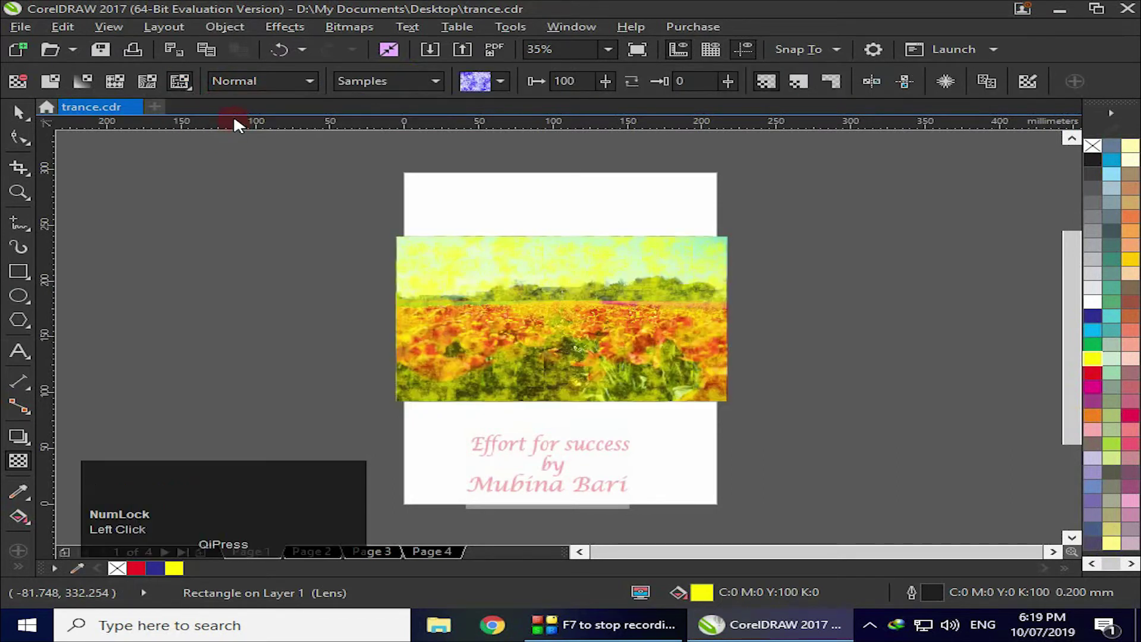
# Step: Try the Samples 5 texture library for the rectangle's transparency and replace it with Samples 8
pyautogui.click(435, 80)
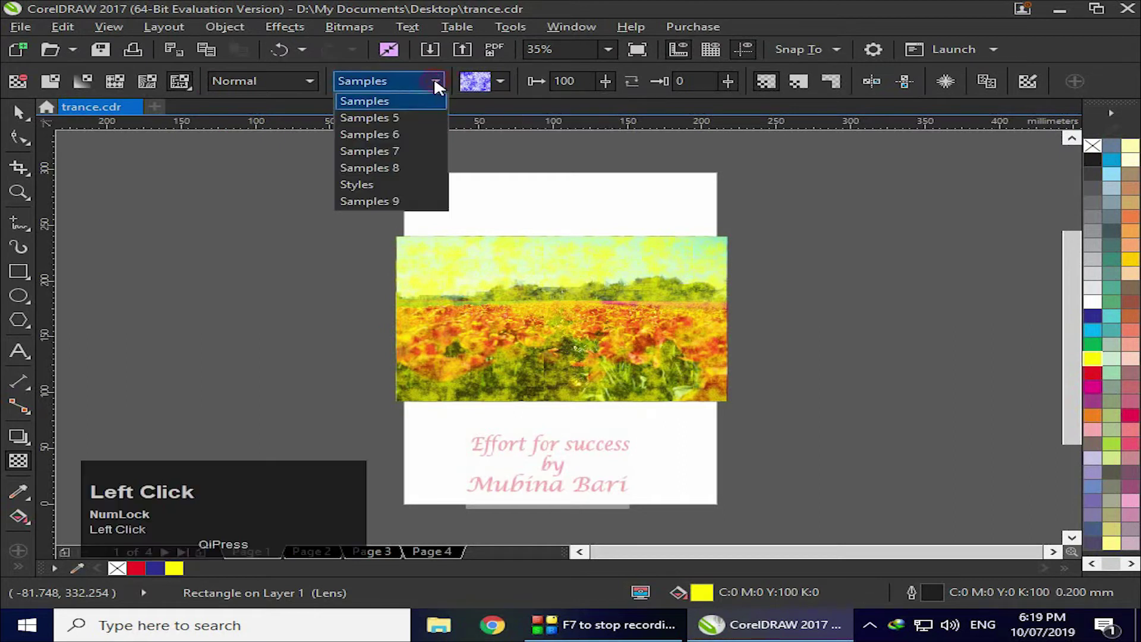
pyautogui.click(379, 118)
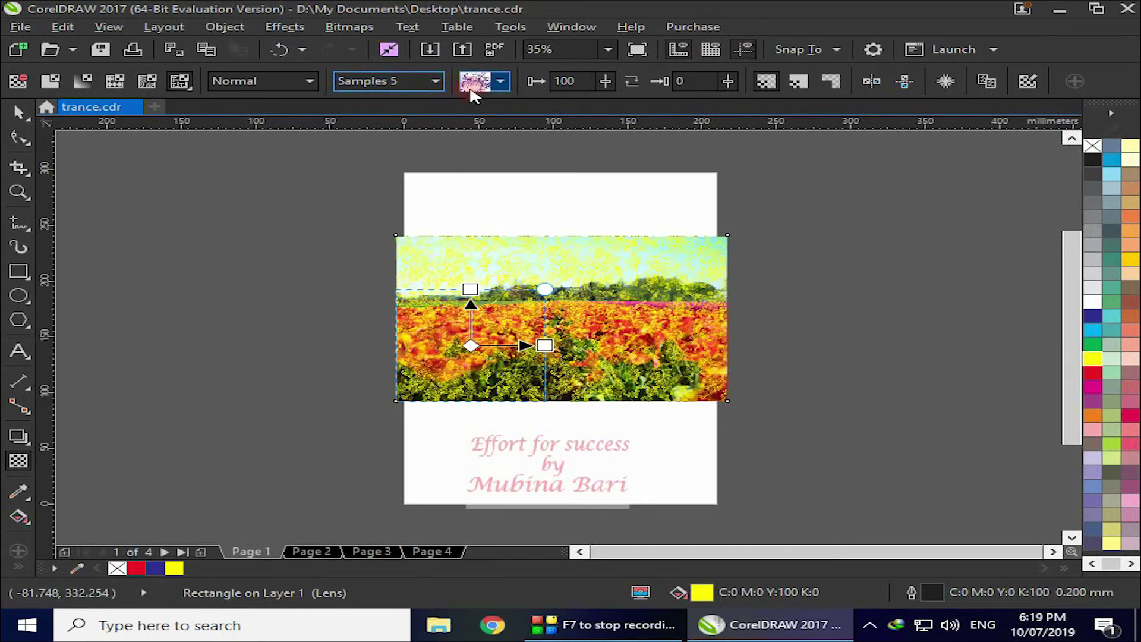
pyautogui.click(436, 81)
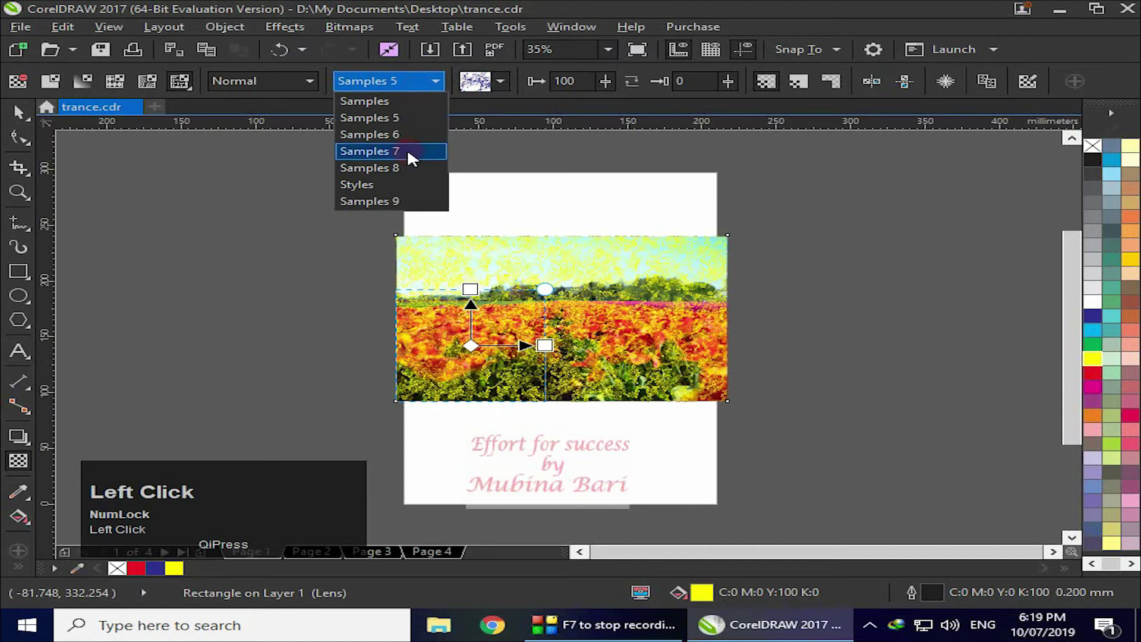
pyautogui.click(410, 168)
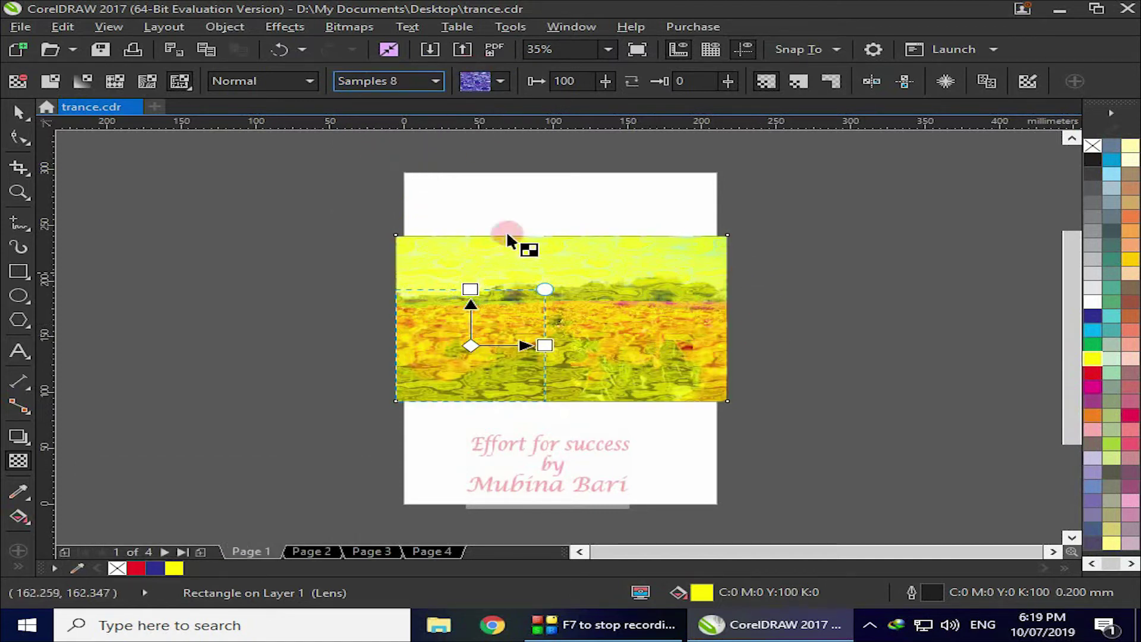
# Step: Try the green speckled, multicolored blurred and dark green textures, and finish with the gray cement texture for the rectangle's transparency
pyautogui.click(499, 82)
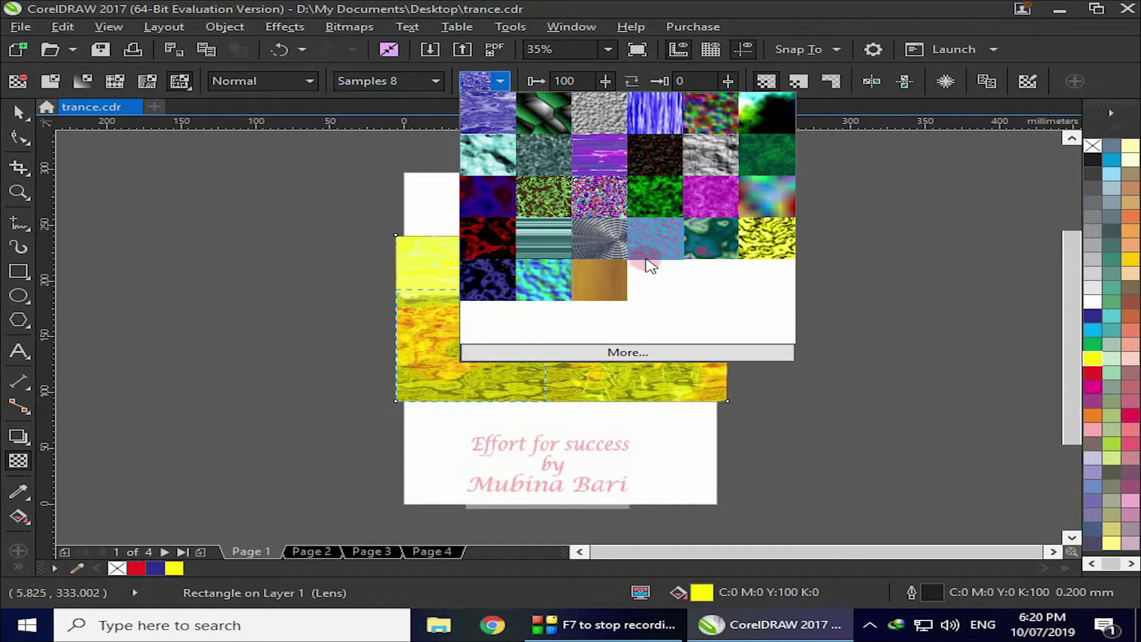
pyautogui.click(545, 204)
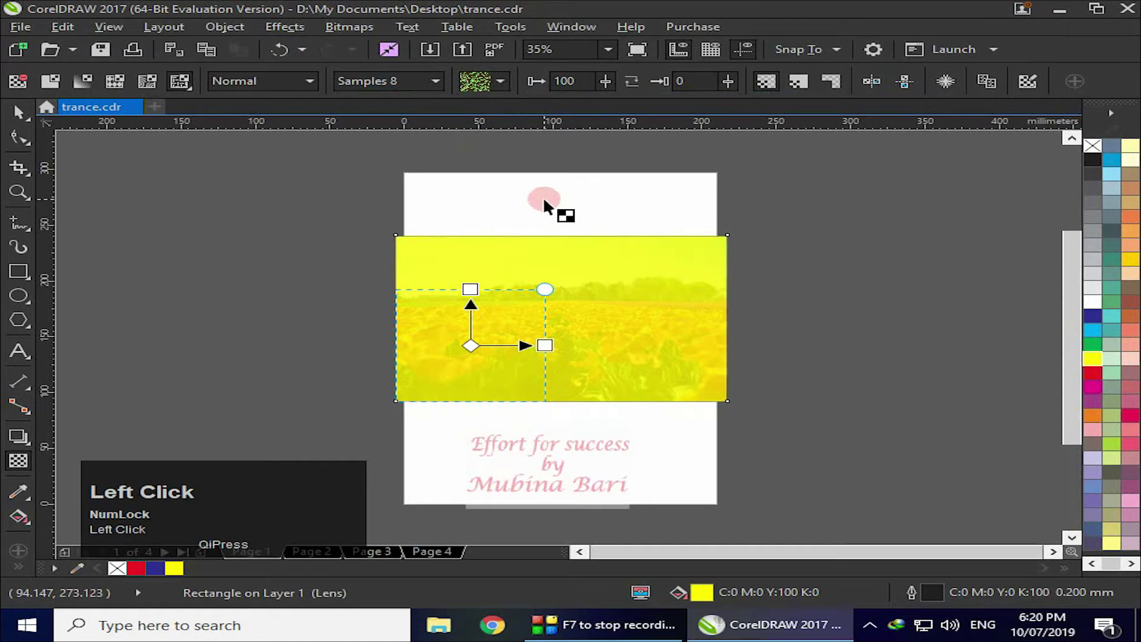
pyautogui.click(500, 81)
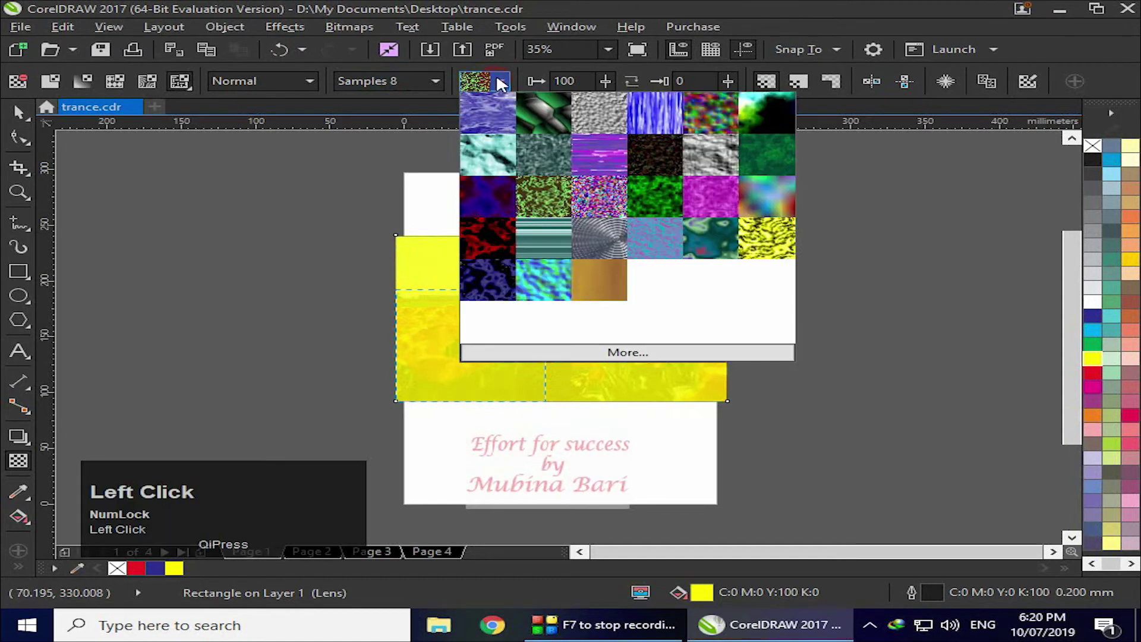
pyautogui.click(770, 200)
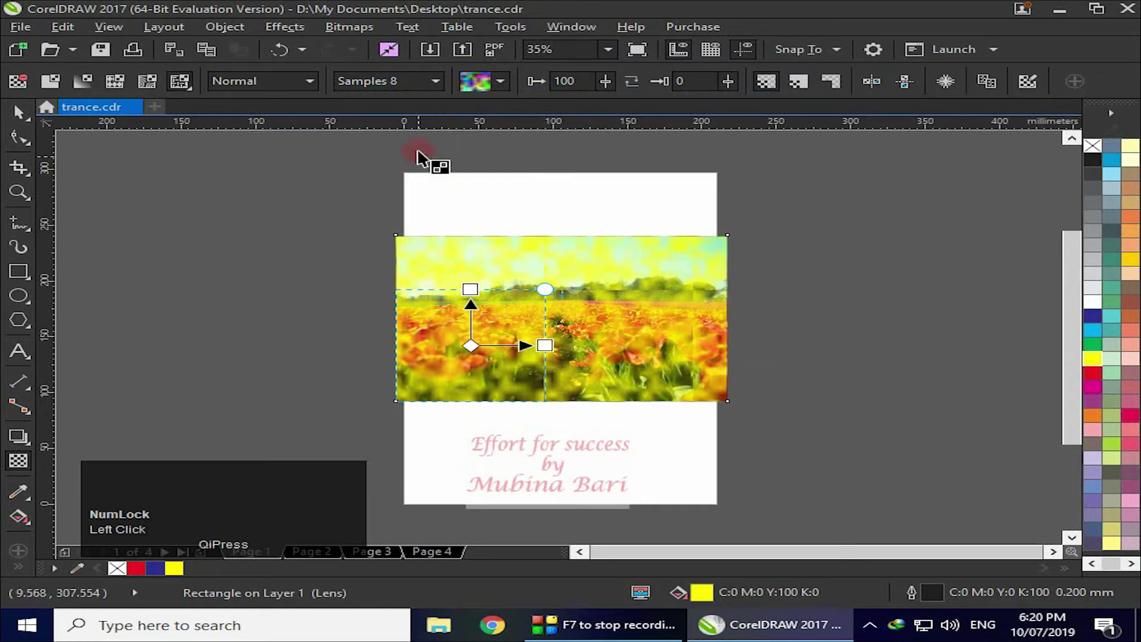
pyautogui.click(501, 78)
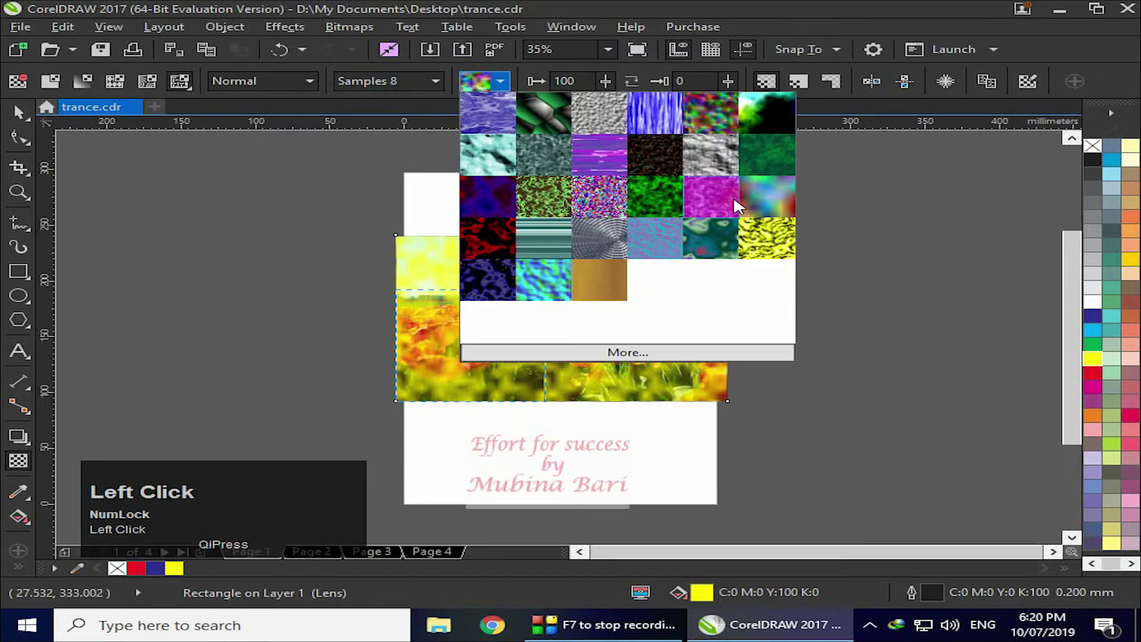
pyautogui.click(767, 155)
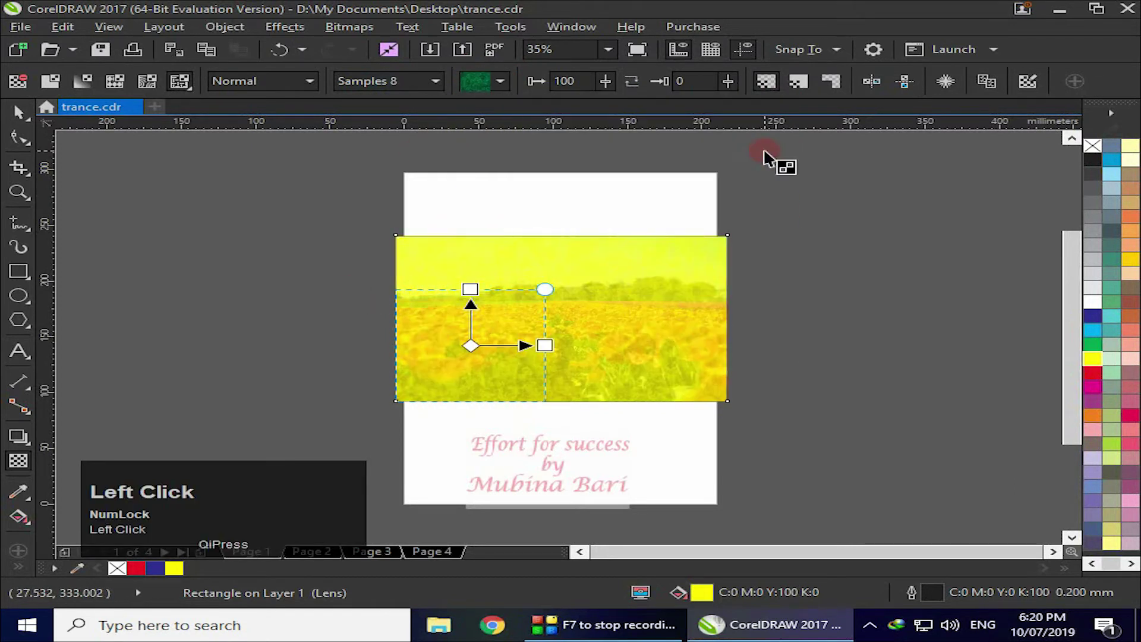
pyautogui.click(501, 79)
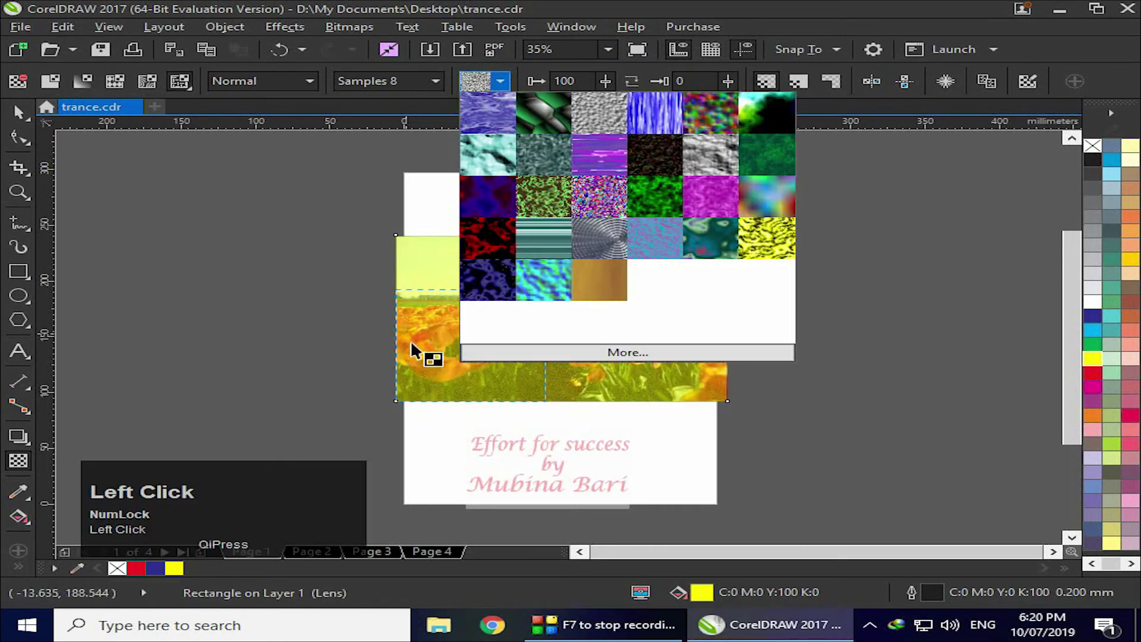
# Step: Review the Cement texture's detailed transparency settings and accept them
pyautogui.click(636, 352)
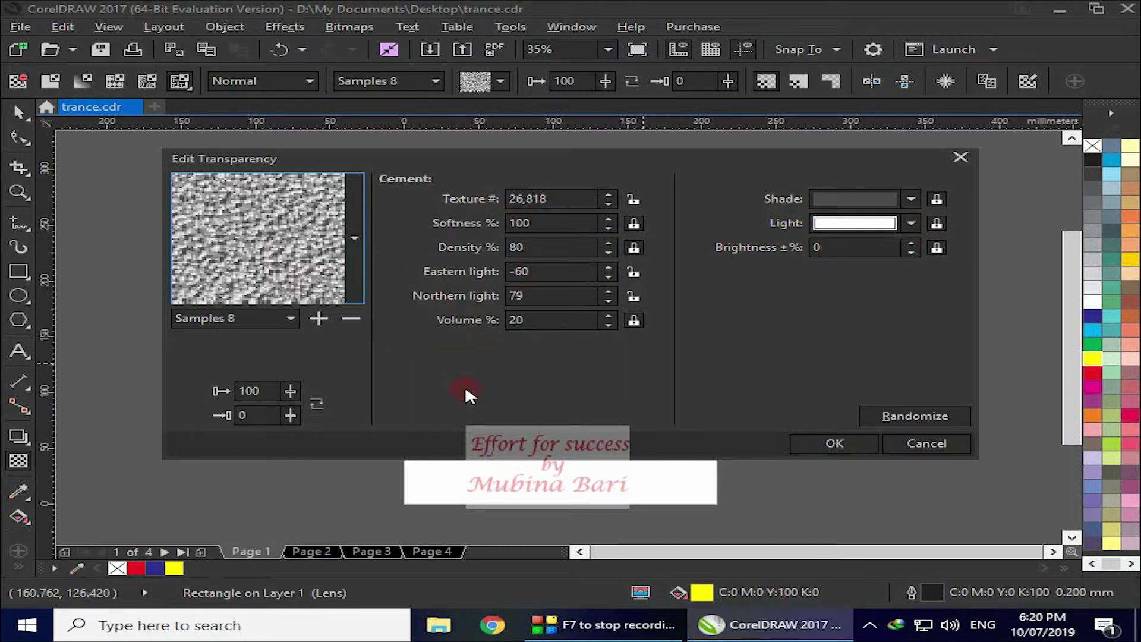
pyautogui.click(846, 432)
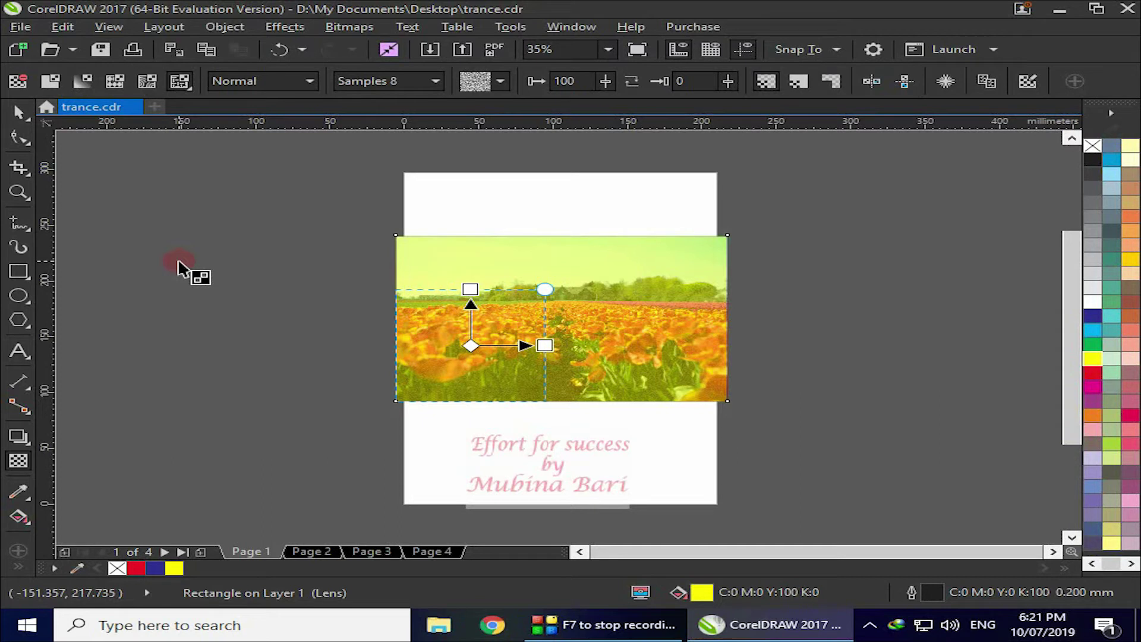
pyautogui.hotkey('ctrl', 'z')
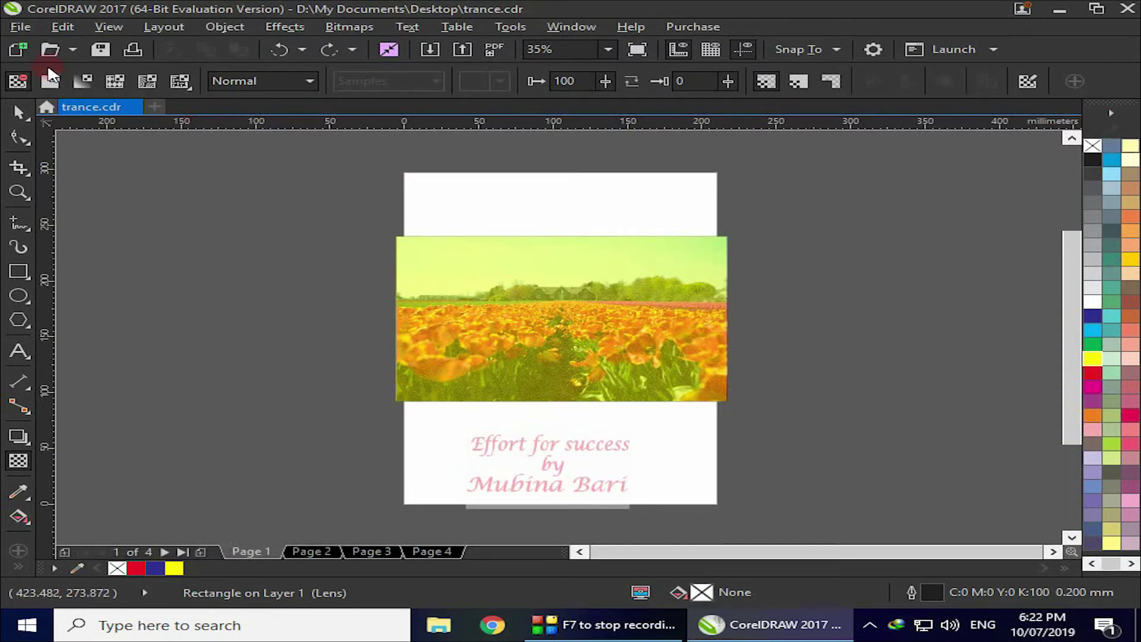
pyautogui.click(194, 78)
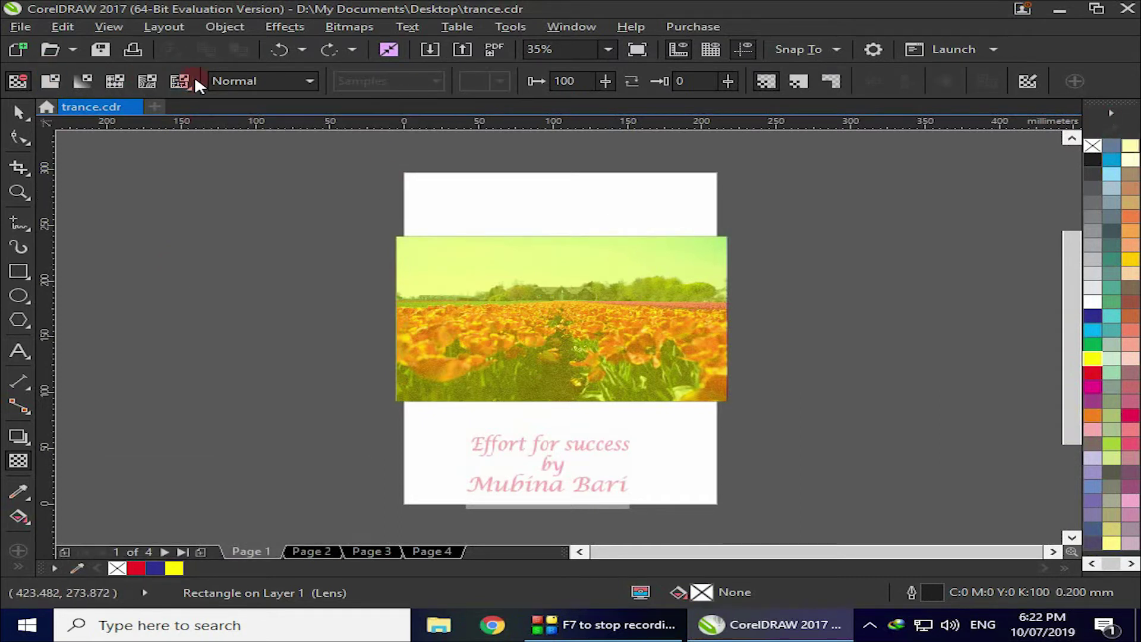
pyautogui.click(276, 74)
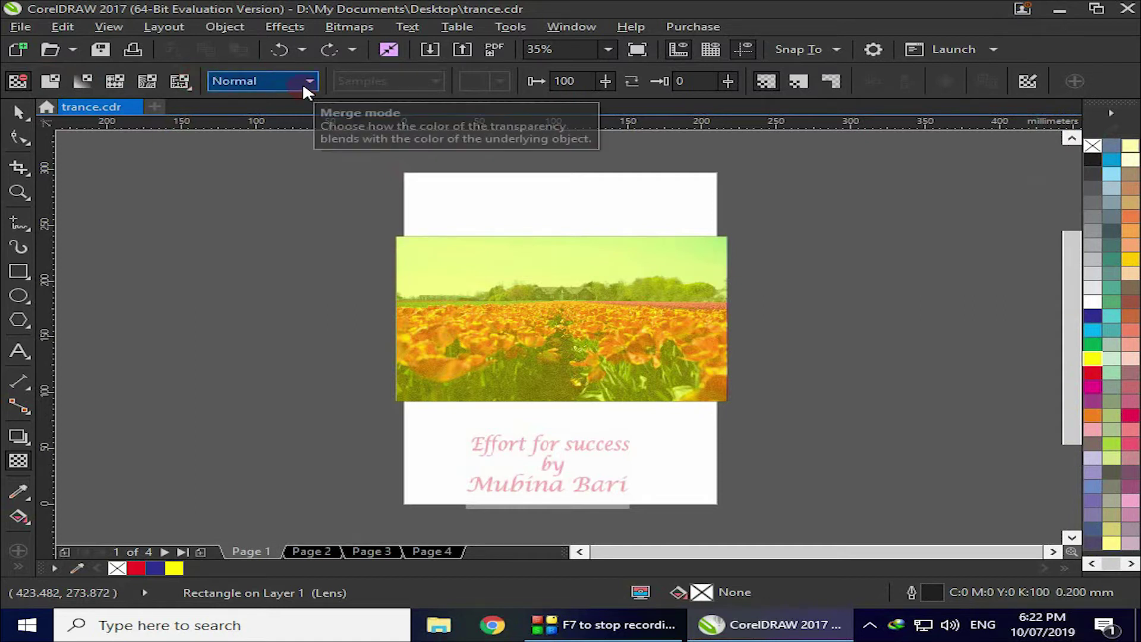
pyautogui.click(83, 82)
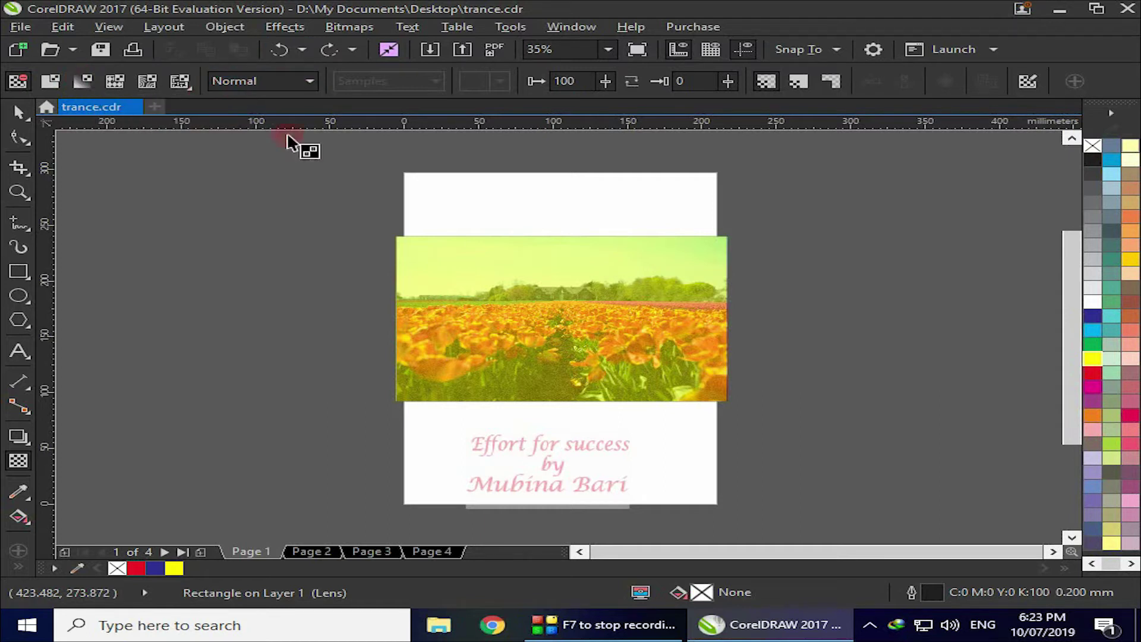
# Step: Delete the yellow rectangle and the tulip photo beneath it from page 1
pyautogui.click(609, 356)
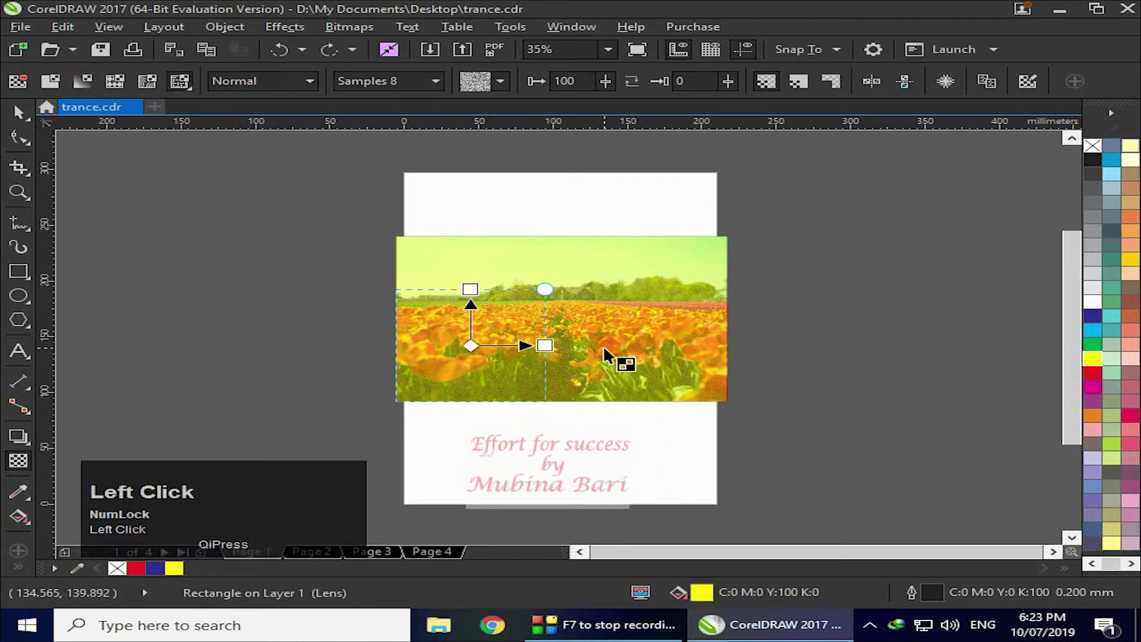
pyautogui.press('Delete')
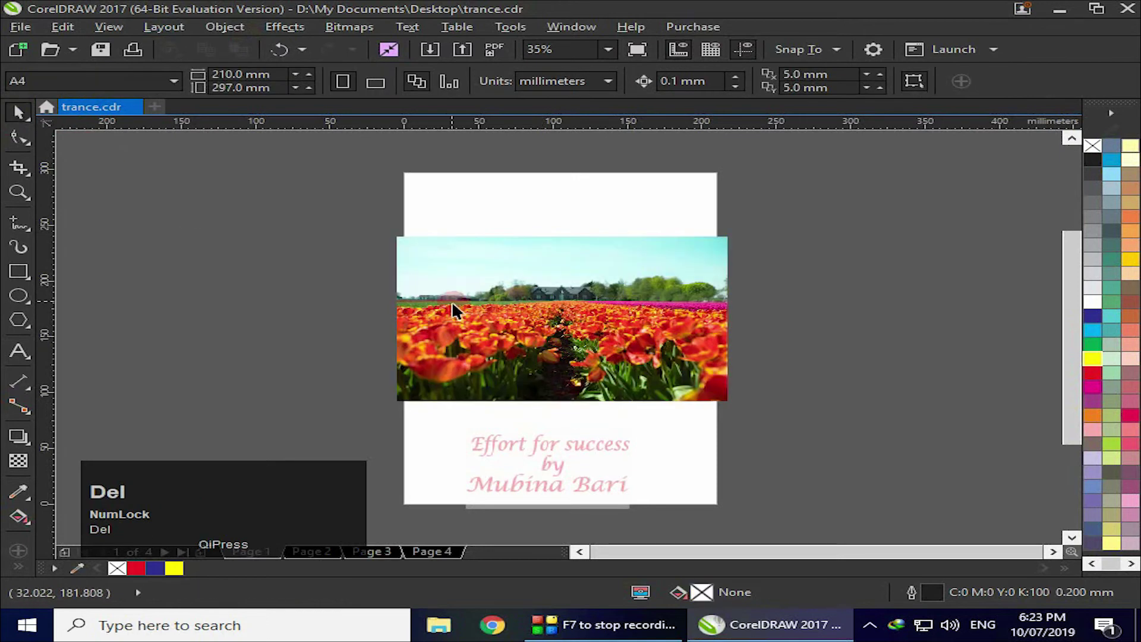
pyautogui.click(493, 303)
pyautogui.press('Delete')
# Step: On page 2, move the portrait off the page and enlarge the fireworks photo to about 209 by 262 mm across the page
pyautogui.click(260, 540)
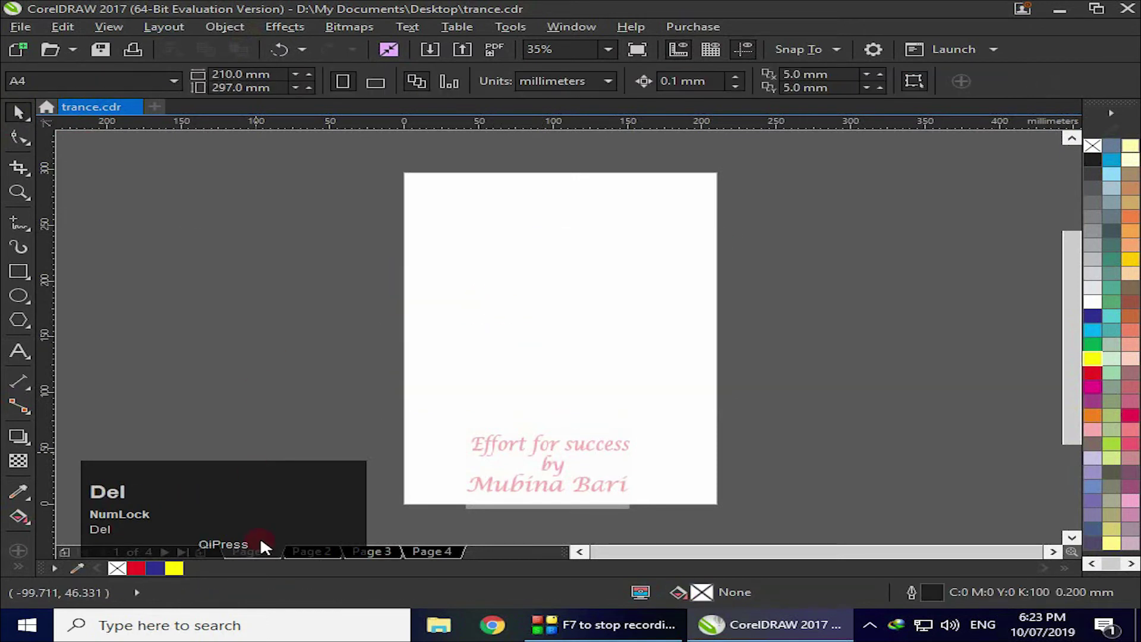
pyautogui.click(324, 555)
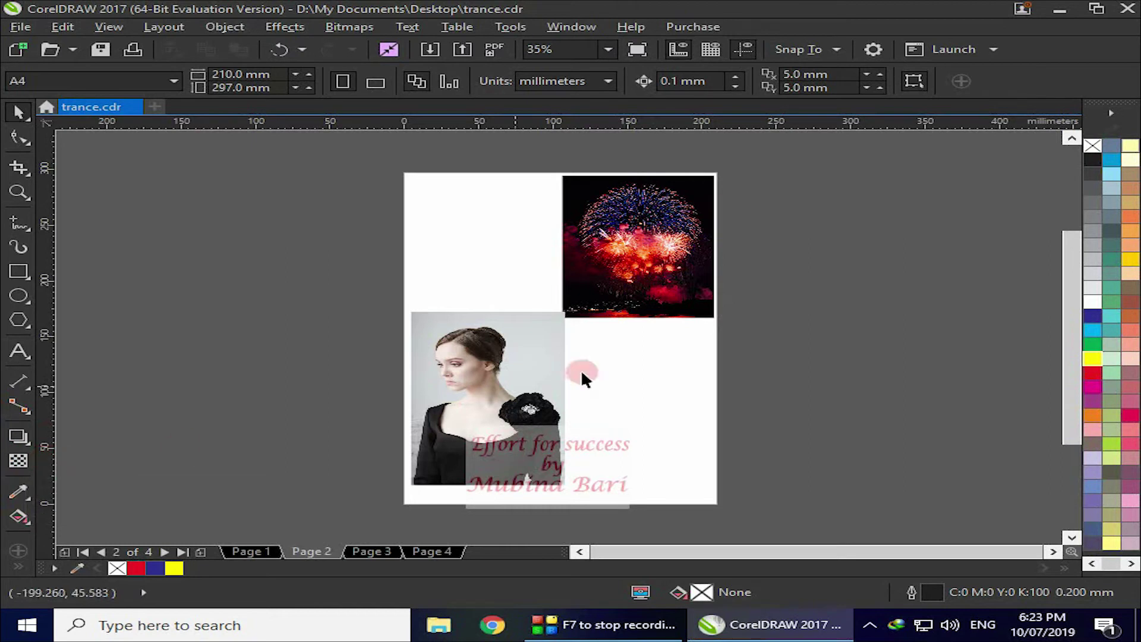
pyautogui.moveTo(485, 377); pyautogui.dragTo(257, 295)
pyautogui.moveTo(654, 285); pyautogui.dragTo(555, 337)
pyautogui.moveTo(617, 375); pyautogui.dragTo(727, 517)
pyautogui.moveTo(657, 408); pyautogui.dragTo(605, 373)
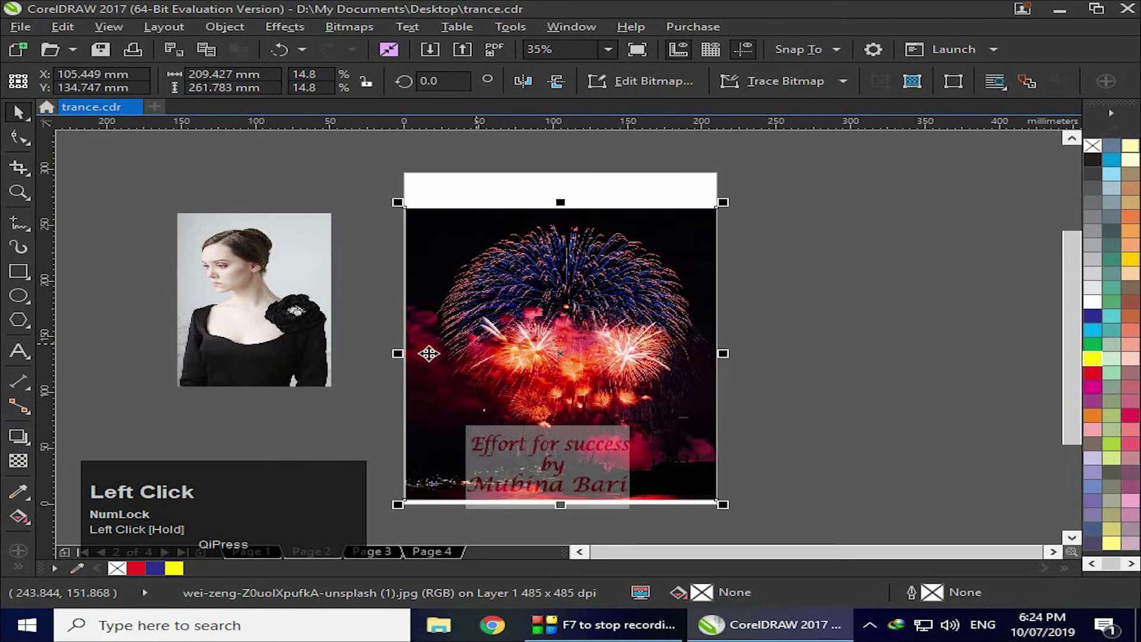
# Step: Place the portrait over the fireworks photo and enlarge it to about 173 by 262 mm, aligned to the page's upper-left corner
pyautogui.moveTo(217, 321); pyautogui.dragTo(478, 351)
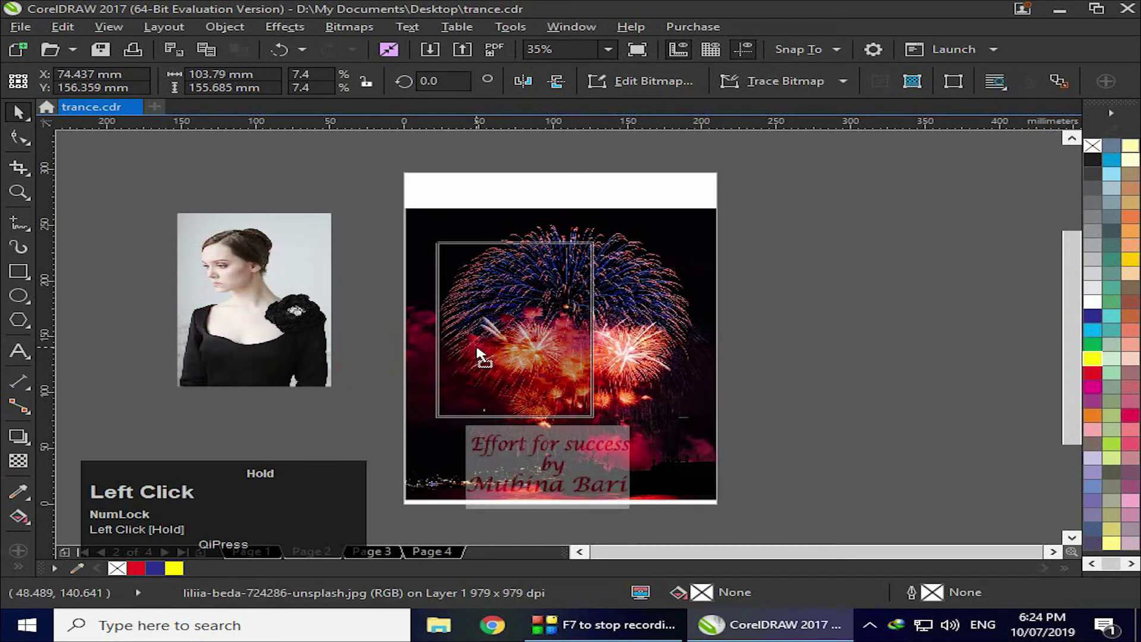
pyautogui.moveTo(592, 418); pyautogui.dragTo(764, 479)
pyautogui.moveTo(481, 381); pyautogui.dragTo(543, 402)
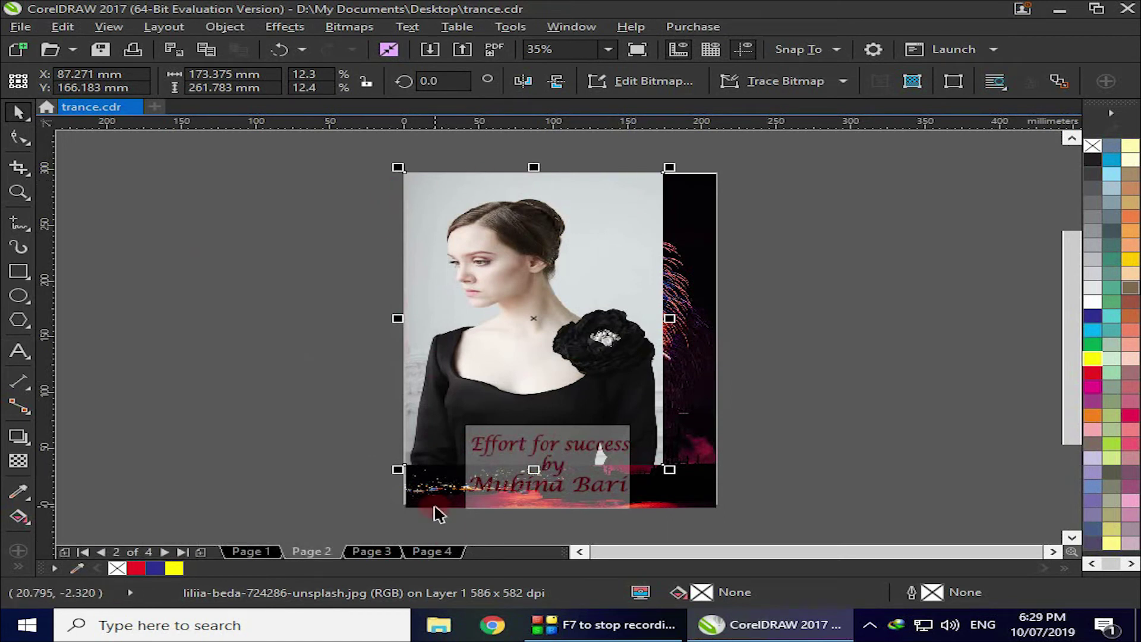
# Step: Apply a diagonal fountain transparency to the portrait and extend both ends, fading it toward the lower right at about -55.8°
pyautogui.click(22, 463)
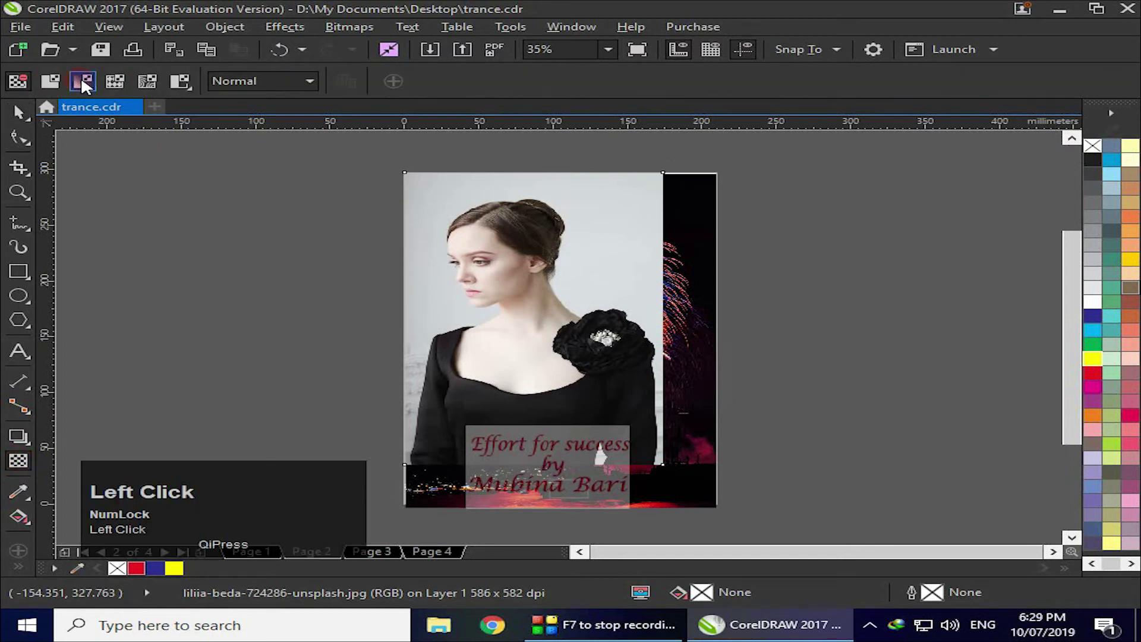
pyautogui.click(82, 80)
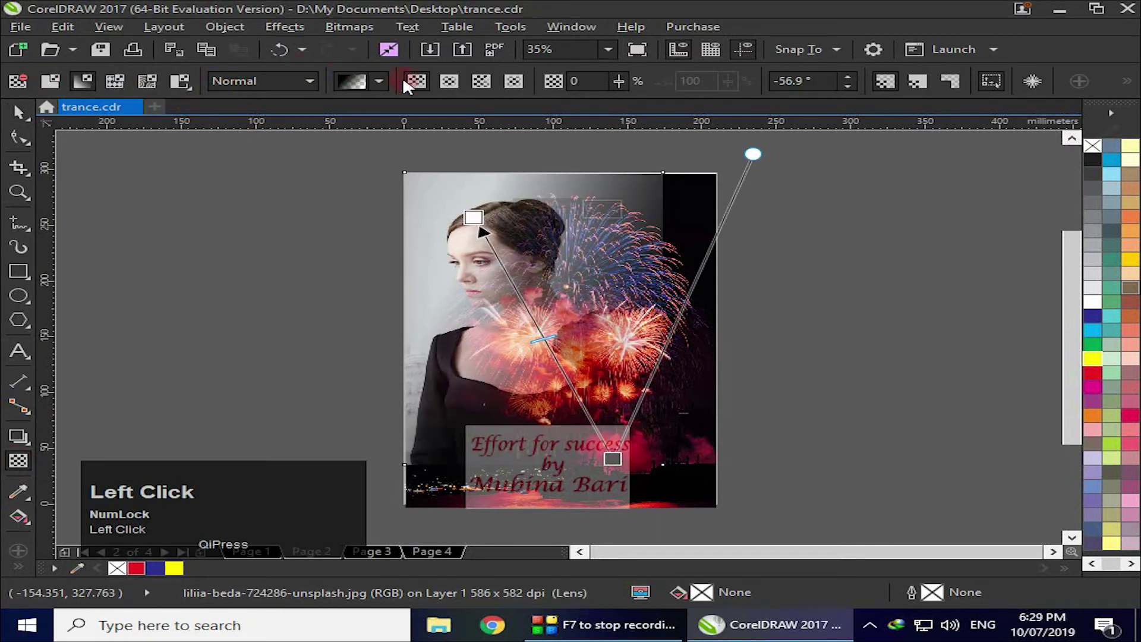
pyautogui.moveTo(614, 461); pyautogui.dragTo(647, 491)
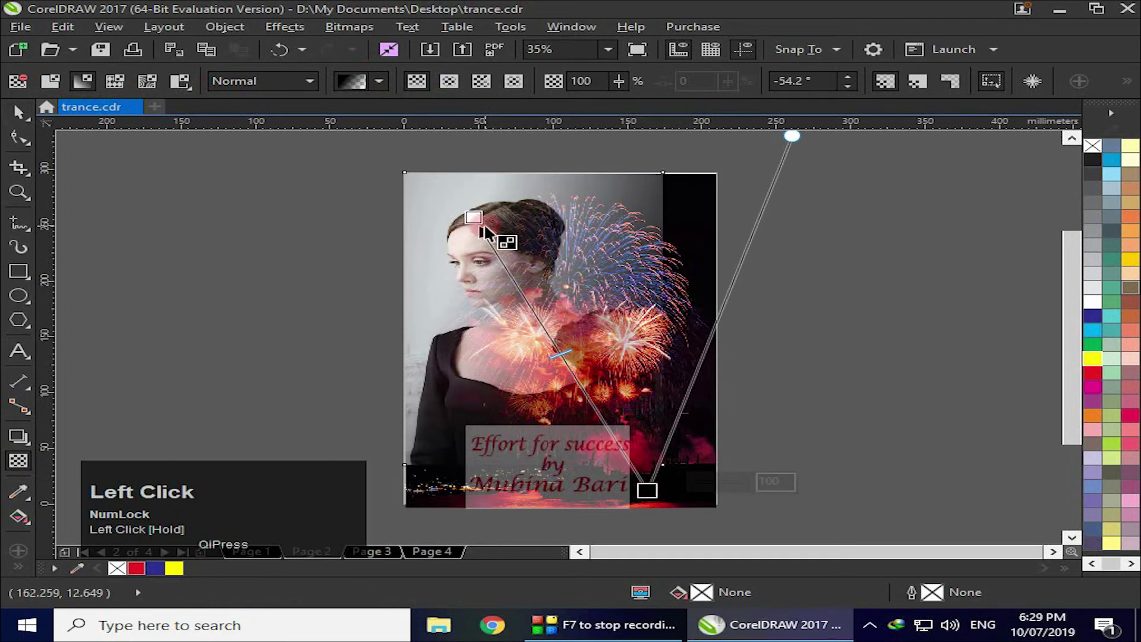
pyautogui.moveTo(476, 220); pyautogui.dragTo(476, 203)
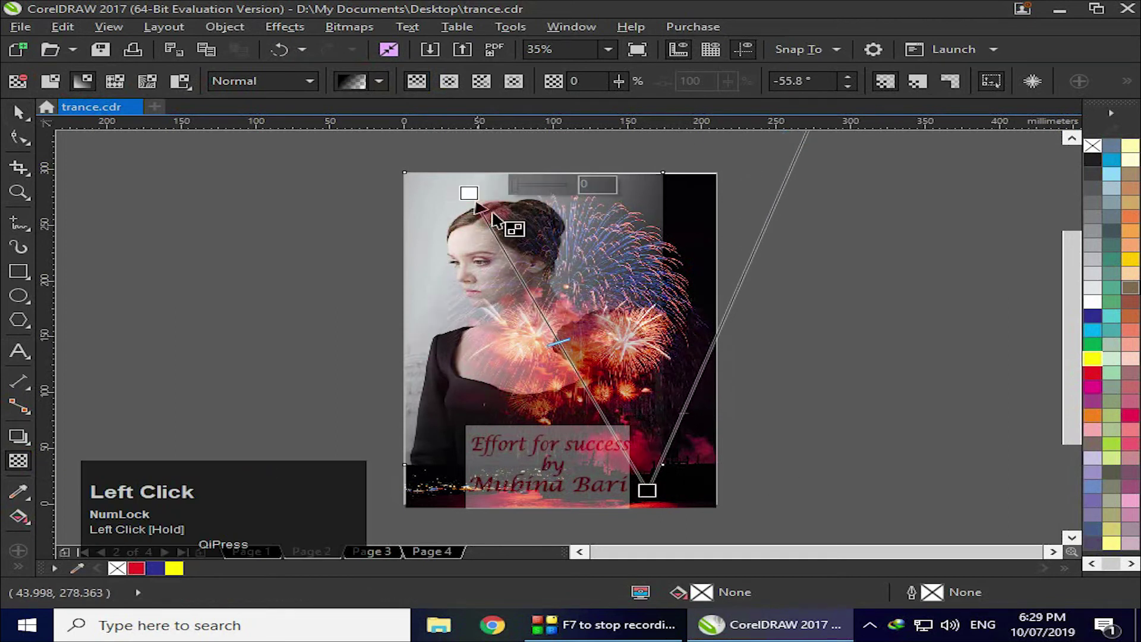
# Step: Narrow the portrait's fountain transparency and pull its end nodes inward to an angle of about -54.4°, leaving the portrait deselected
pyautogui.moveTo(1065, 299); pyautogui.dragTo(1065, 272)
pyautogui.moveTo(815, 167); pyautogui.dragTo(732, 271)
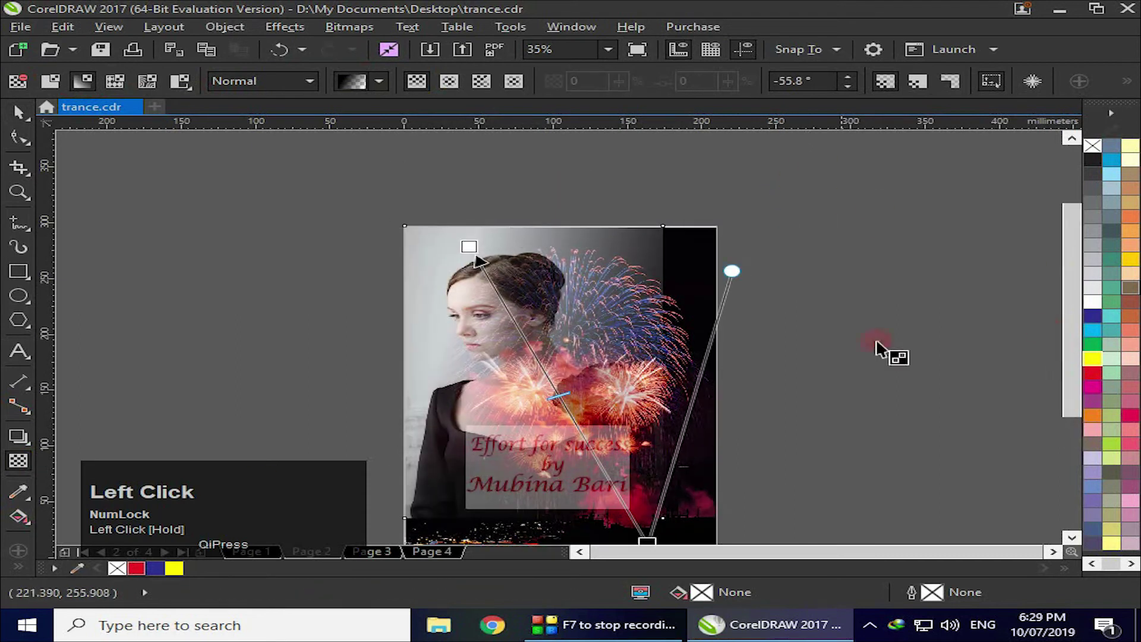
pyautogui.moveTo(1069, 337); pyautogui.dragTo(1086, 357)
pyautogui.moveTo(469, 208); pyautogui.dragTo(453, 206)
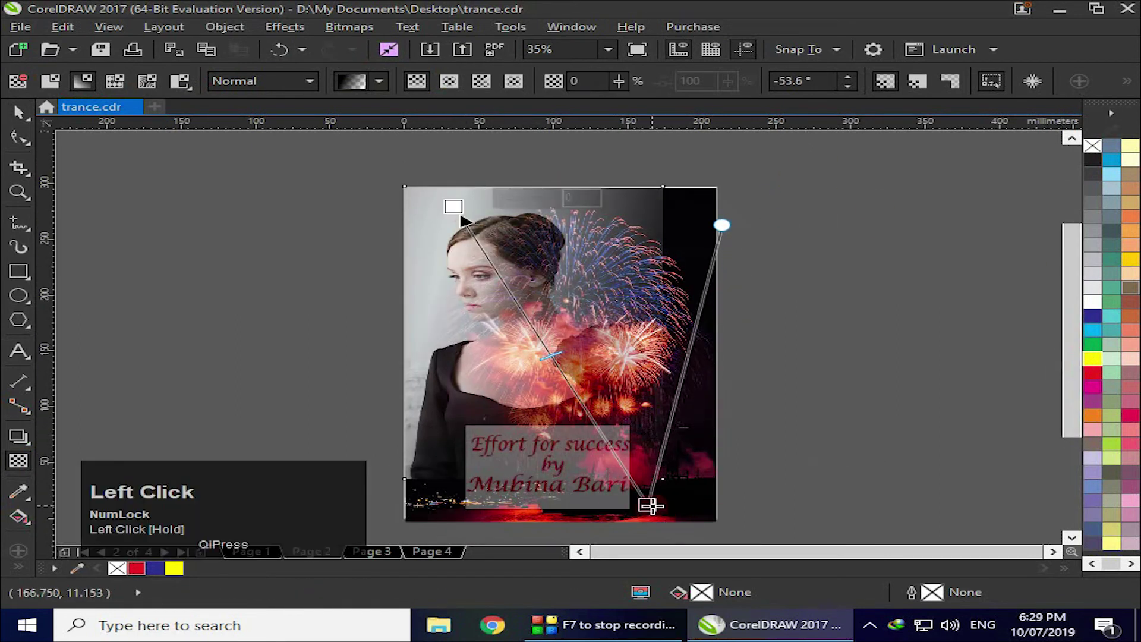
pyautogui.moveTo(652, 519); pyautogui.dragTo(605, 426)
pyautogui.moveTo(455, 212); pyautogui.dragTo(497, 250)
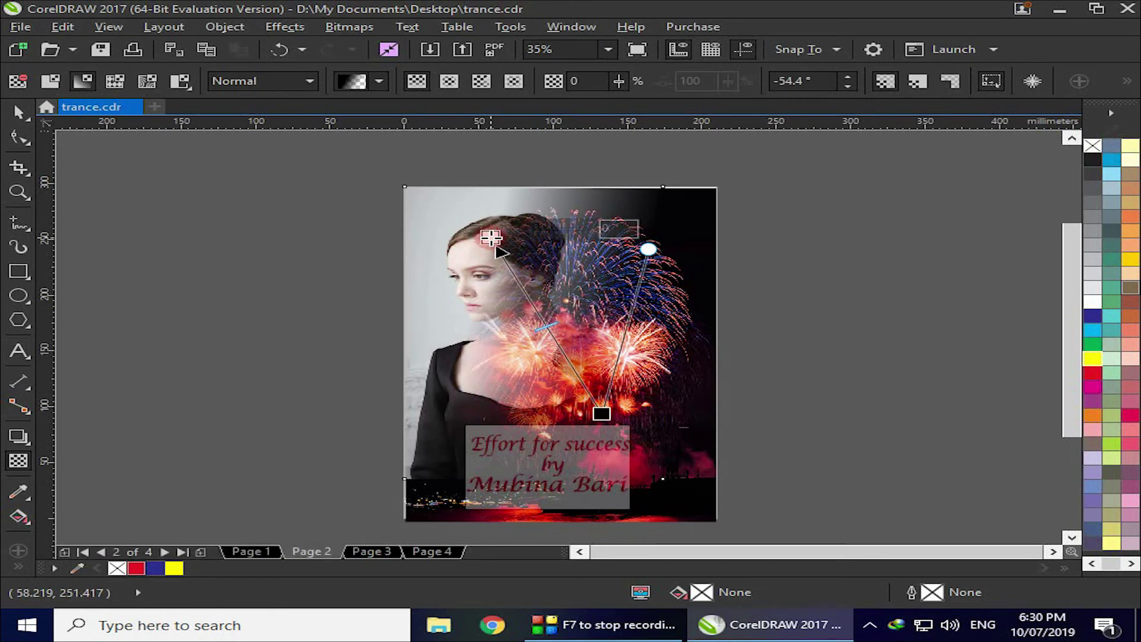
pyautogui.click(20, 113)
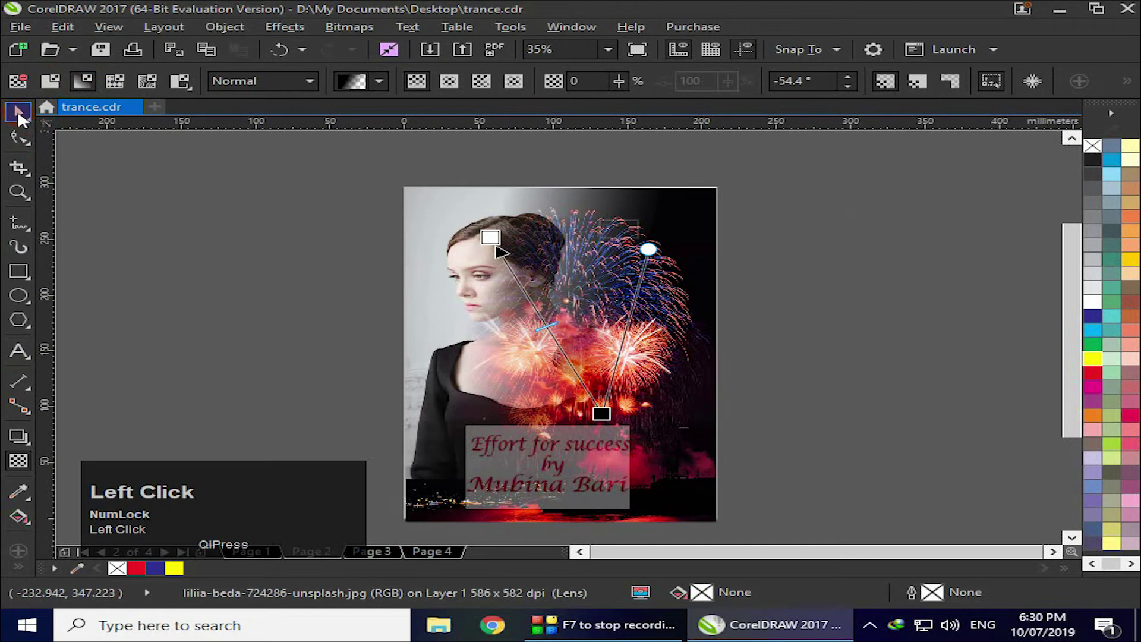
pyautogui.click(129, 233)
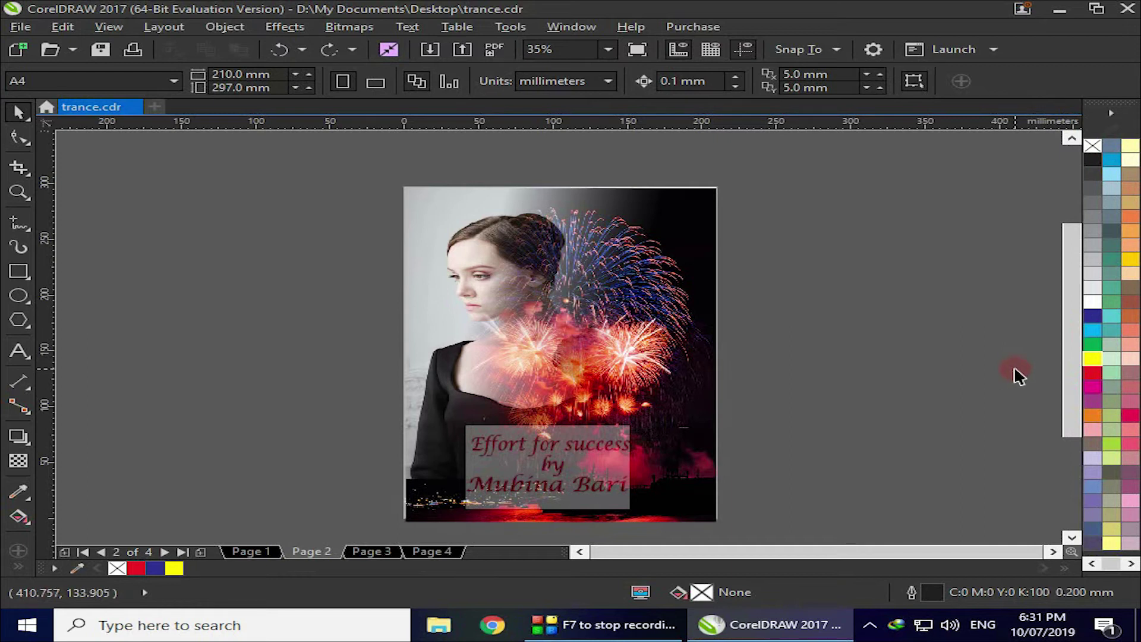
# Step: On page 3, move the pier photo off the page and enlarge the forest photo to about 200 by 292 mm over the page
pyautogui.click(379, 549)
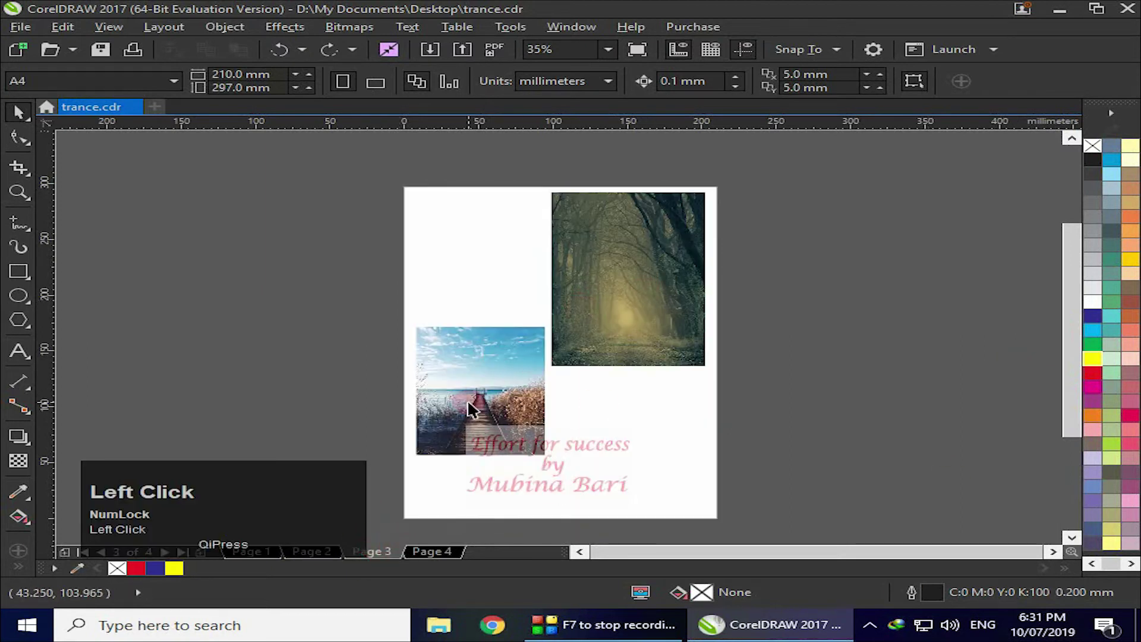
pyautogui.moveTo(467, 409); pyautogui.dragTo(262, 359)
pyautogui.click(598, 314)
pyautogui.moveTo(599, 314); pyautogui.dragTo(514, 362)
pyautogui.moveTo(629, 423); pyautogui.dragTo(654, 436)
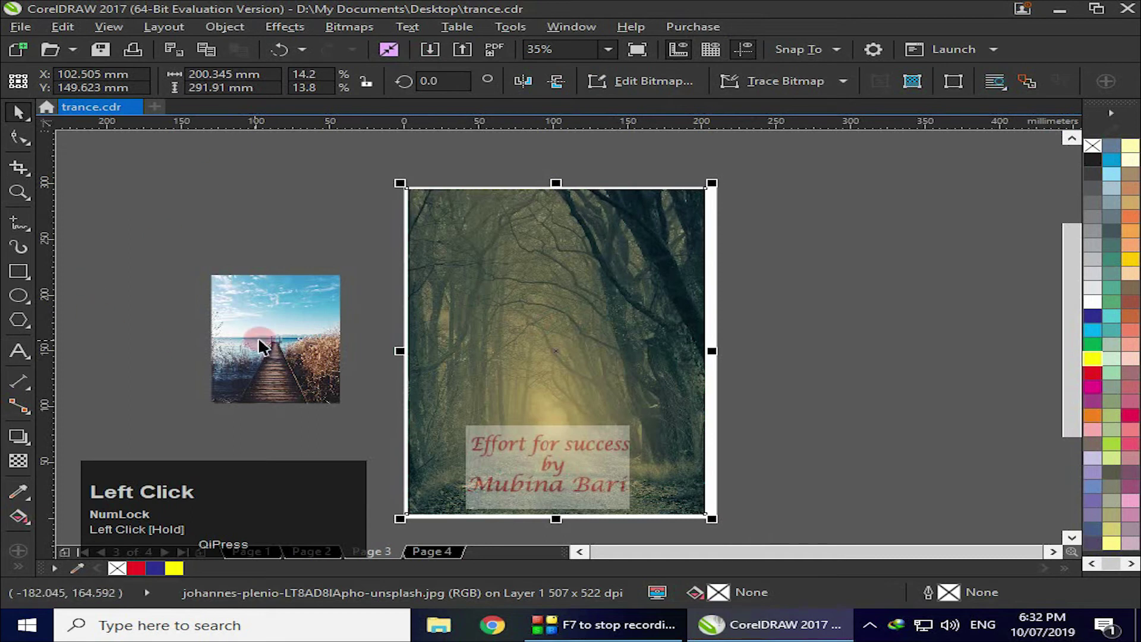
# Step: Place the pier photo over the forest photo, enlarge it to the forest's full width with lower edges aligned, and deselect it
pyautogui.moveTo(259, 340); pyautogui.dragTo(516, 410)
pyautogui.moveTo(600, 475); pyautogui.dragTo(624, 482)
pyautogui.click(789, 383)
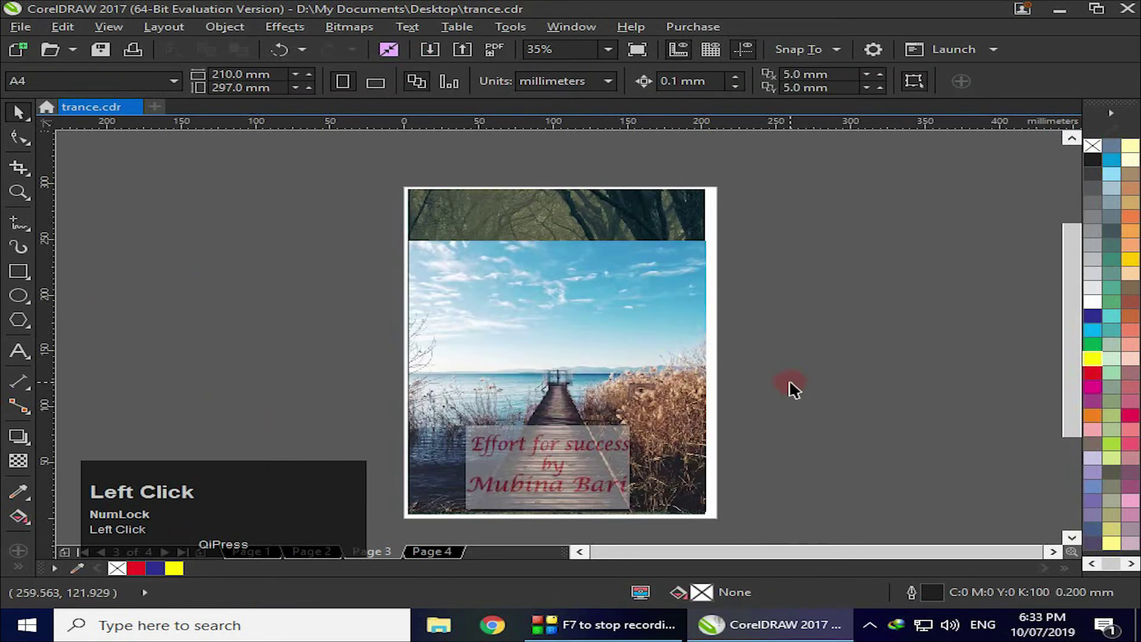
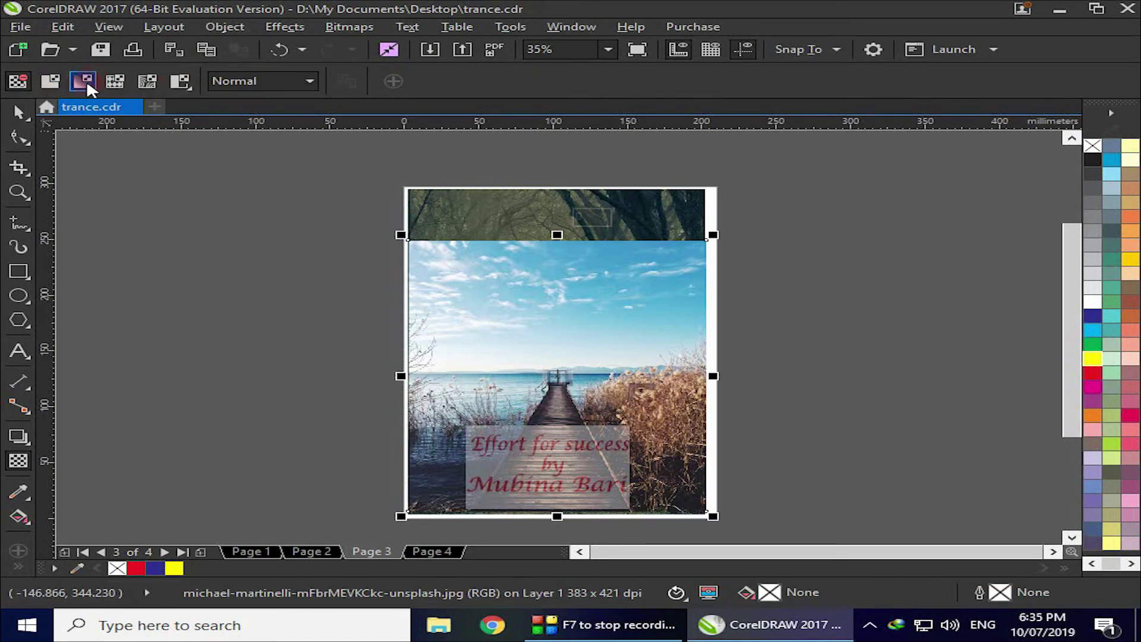
# Step: Apply a linear fountain transparency to the pier photo and redirect it downward at about -106.3°, fading out the sky
pyautogui.click(87, 82)
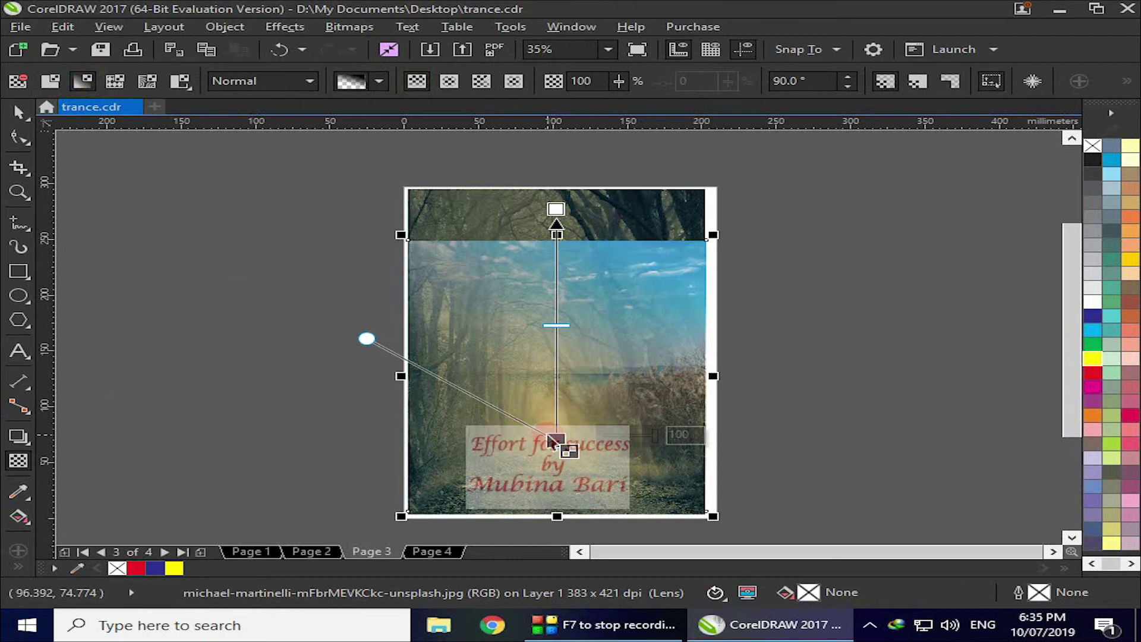
pyautogui.click(565, 241)
pyautogui.moveTo(565, 241); pyautogui.dragTo(514, 432)
pyautogui.moveTo(565, 241); pyautogui.dragTo(565, 266)
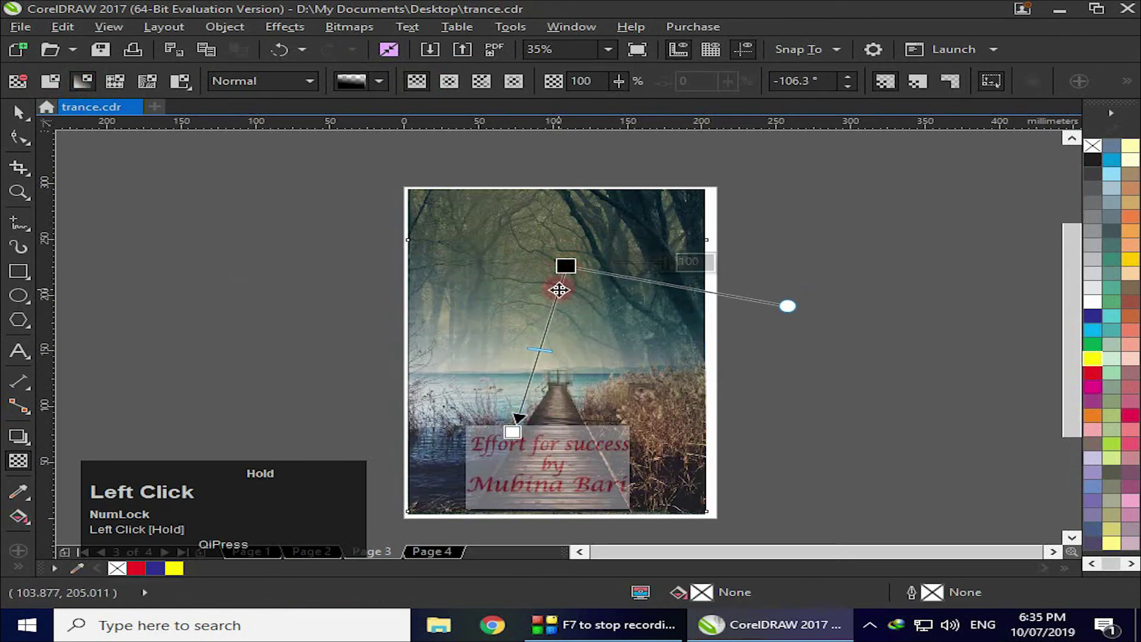
# Step: Extend the pier transparency's end node to the photo's lower edge, lower its start node for about -96.6°, and deselect the photo
pyautogui.moveTo(513, 432); pyautogui.dragTo(534, 506)
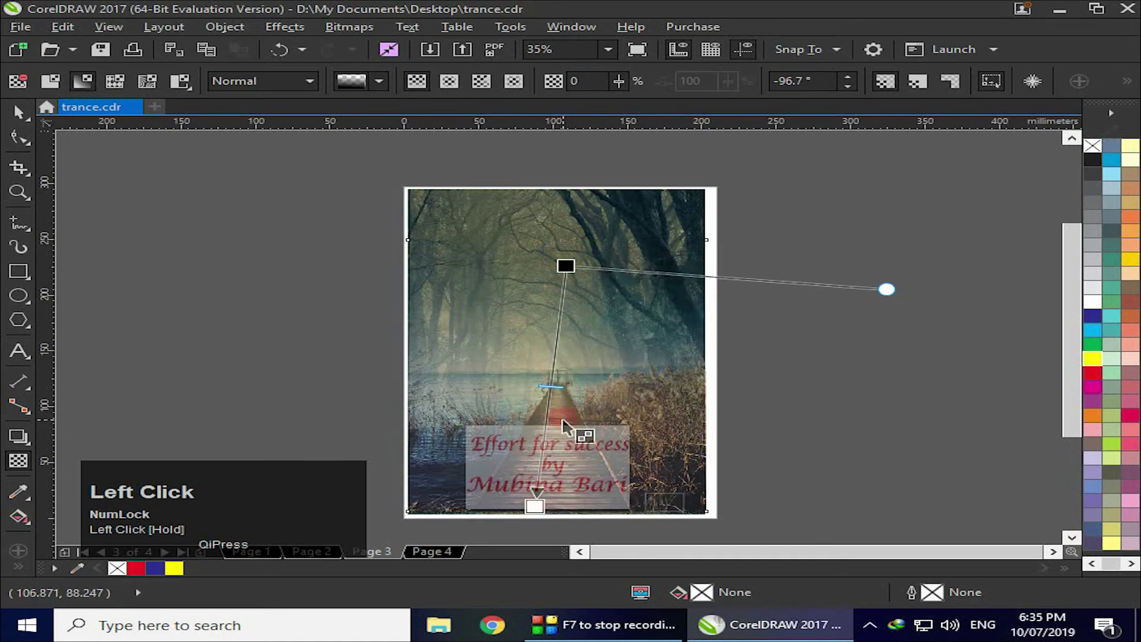
pyautogui.moveTo(565, 265); pyautogui.dragTo(560, 306)
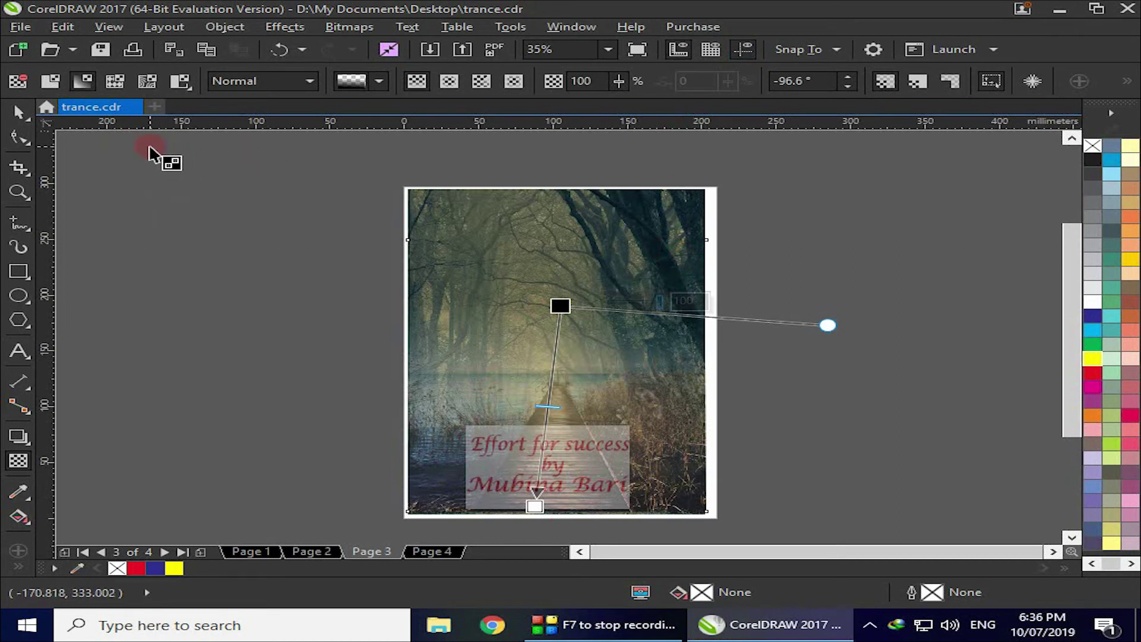
pyautogui.click(18, 112)
pyautogui.click(868, 355)
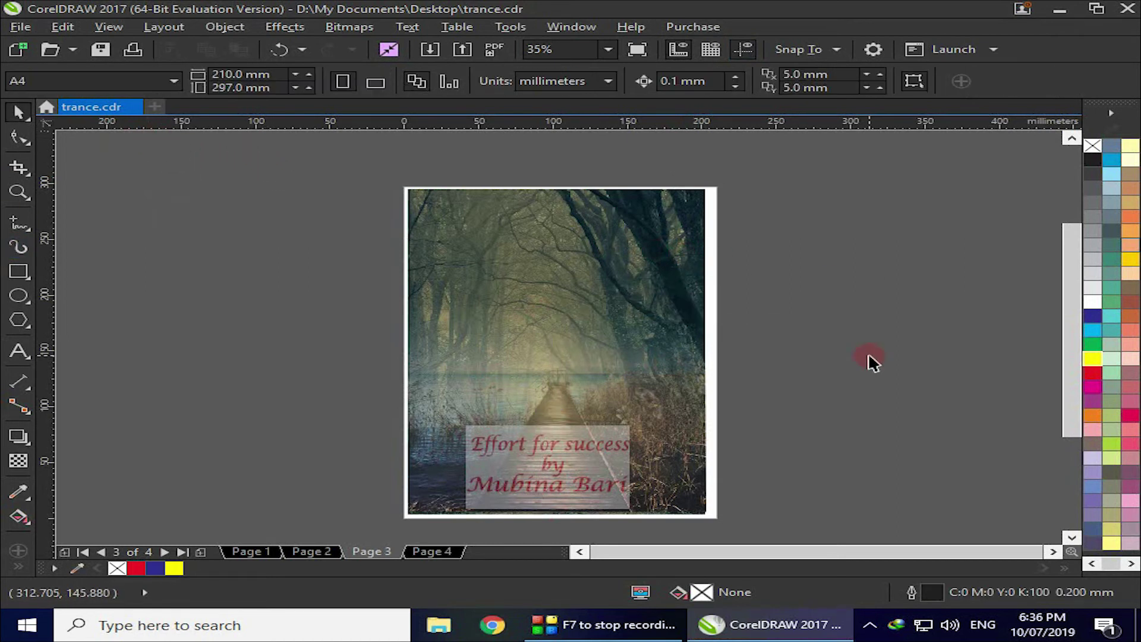
# Step: On page 1, draw a rectangle of about 127 by 99 mm above the text and fill it red
pyautogui.click(262, 550)
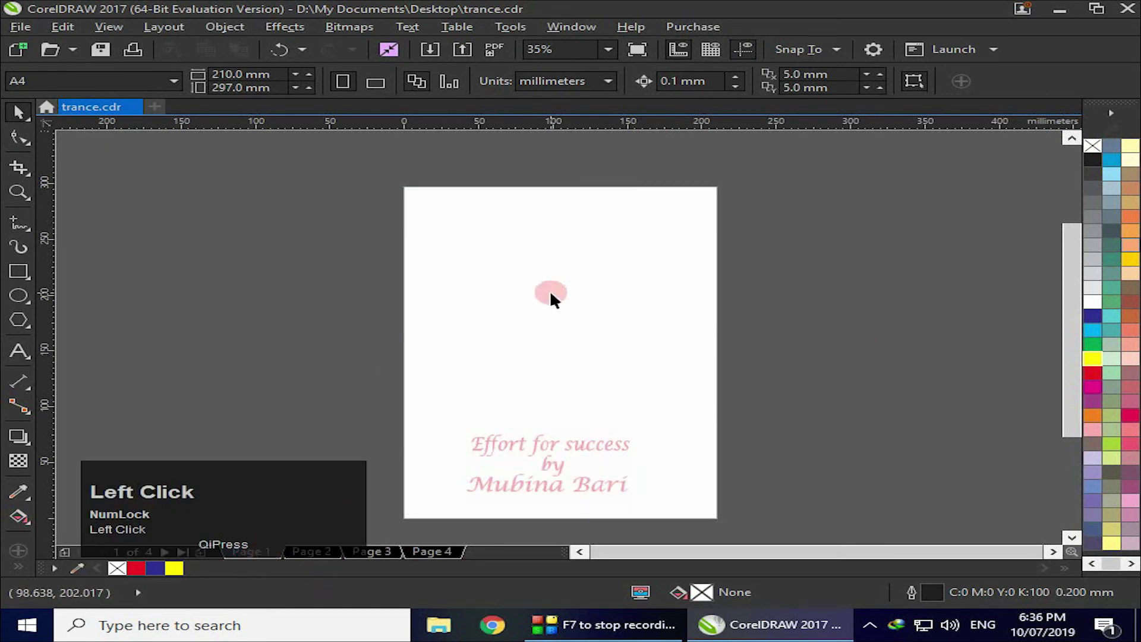
pyautogui.click(231, 277)
pyautogui.click(1087, 373)
pyautogui.click(512, 350)
pyautogui.click(19, 271)
pyautogui.moveTo(475, 270); pyautogui.dragTo(664, 381)
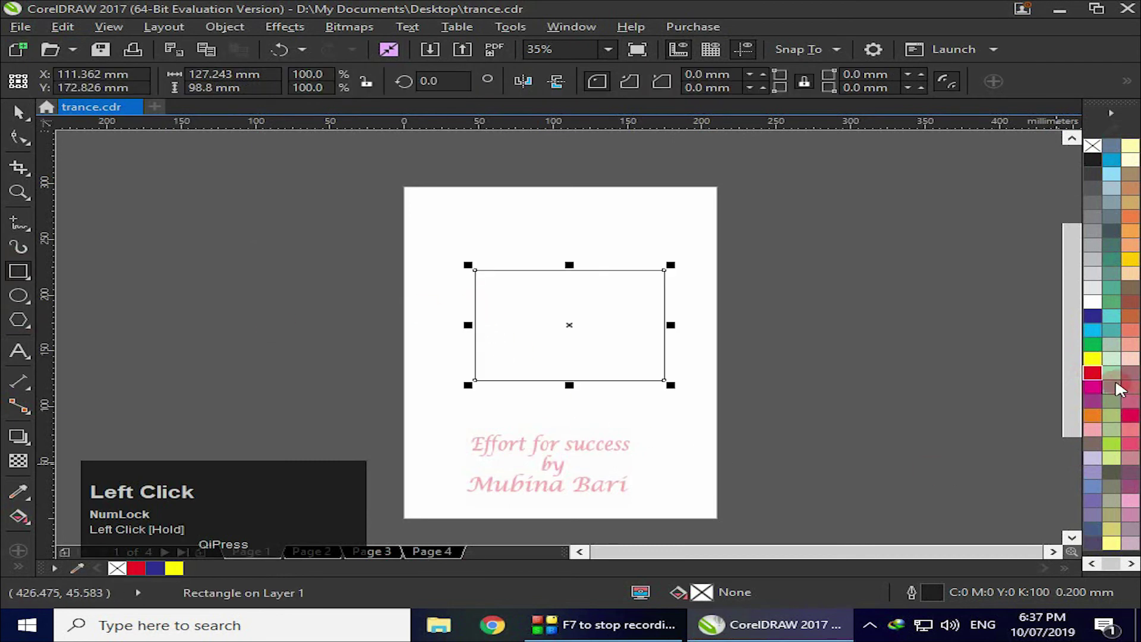
pyautogui.click(1092, 373)
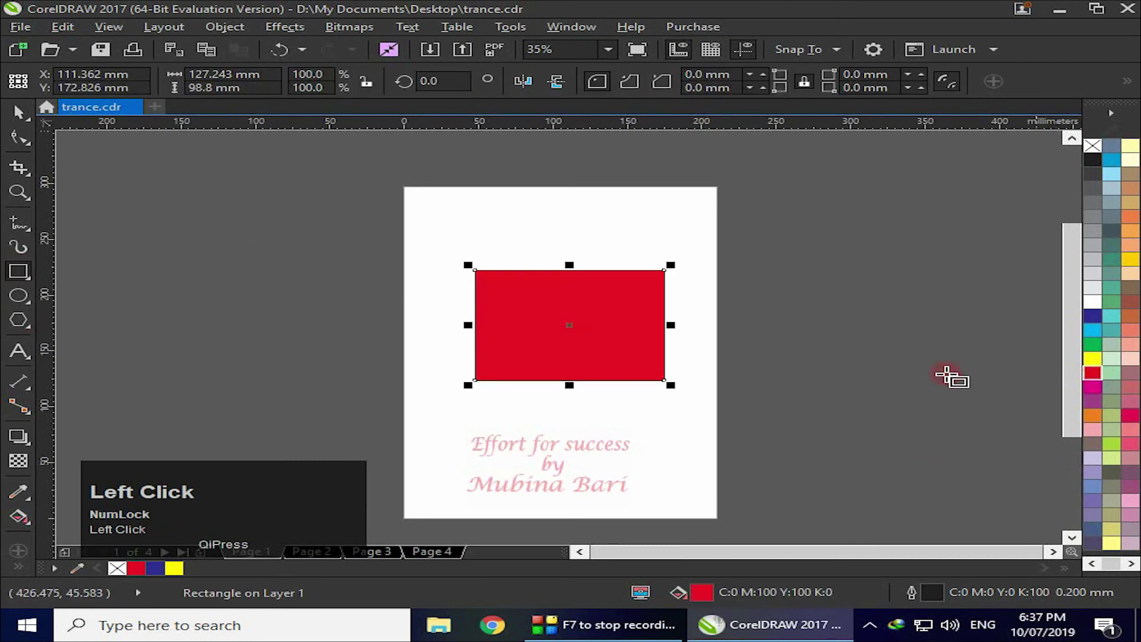
# Step: Draw an ellipse of about 90 by 94 mm over the red rectangle and fill it Purple
pyautogui.click(18, 294)
pyautogui.moveTo(510, 274); pyautogui.dragTo(652, 385)
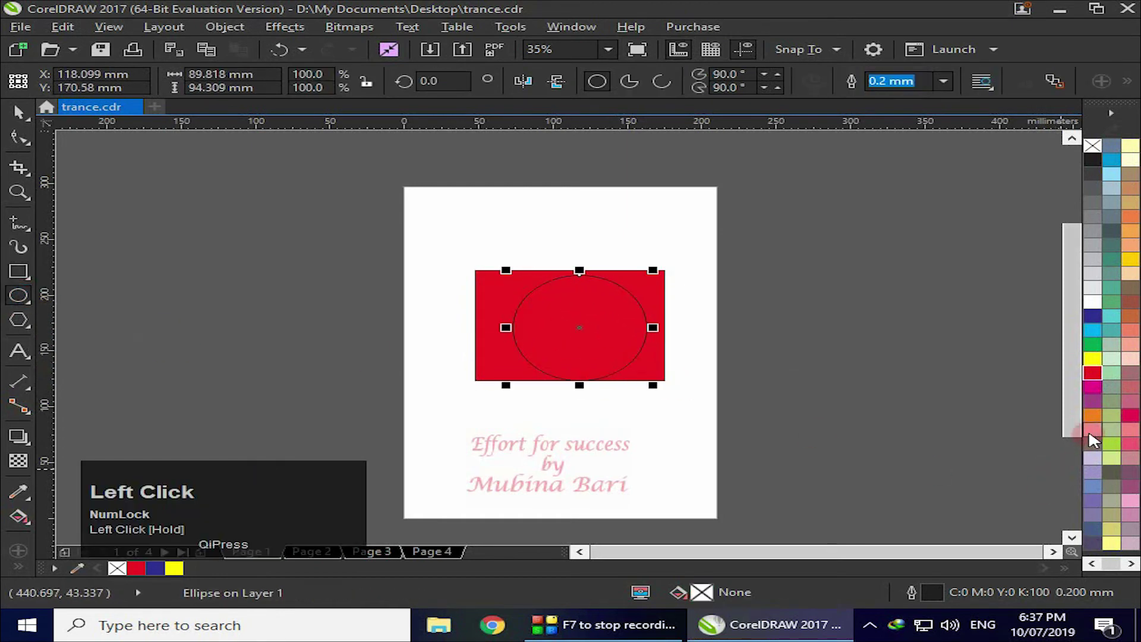
pyautogui.click(1092, 402)
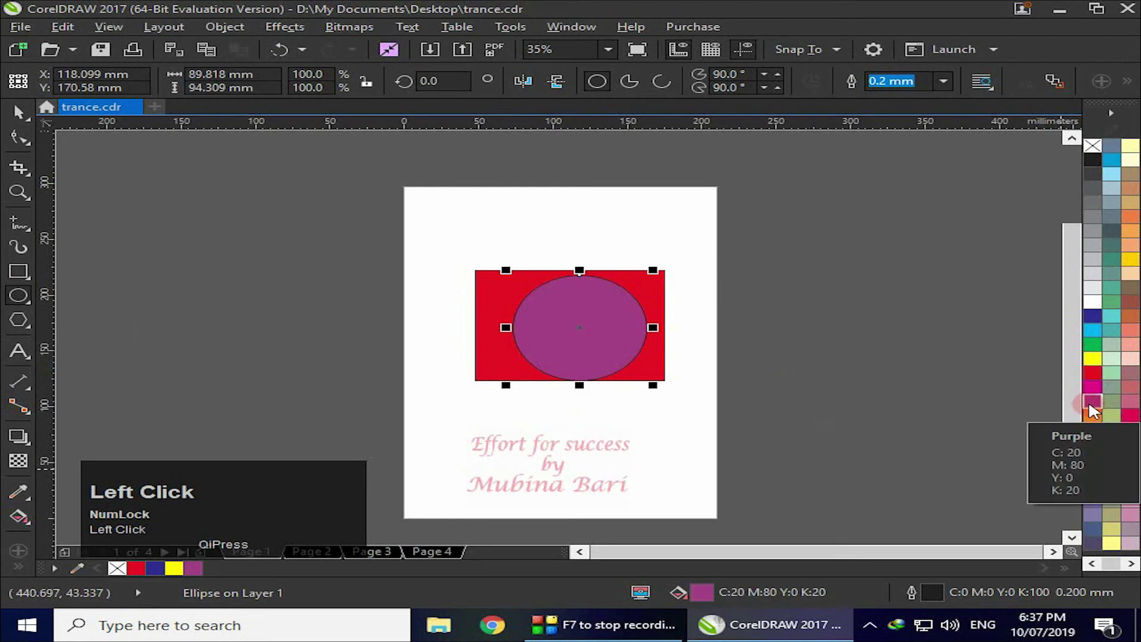
# Step: Try the Add merge mode on the purple ellipse with the Transparency tool, then restore Normal
pyautogui.click(24, 461)
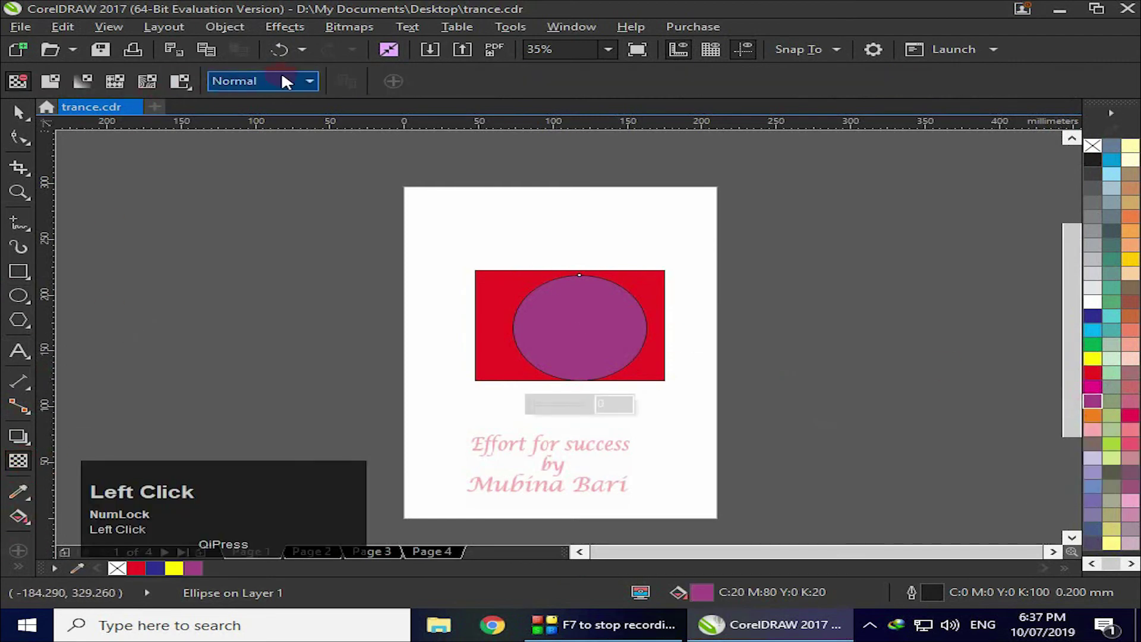
pyautogui.click(309, 82)
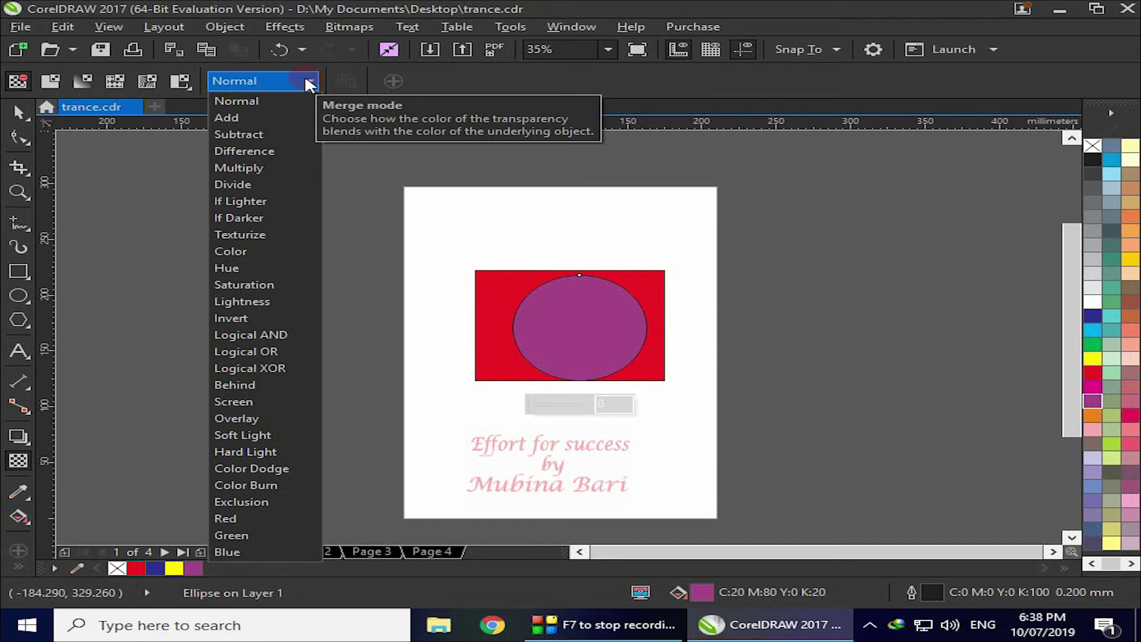
pyautogui.click(229, 117)
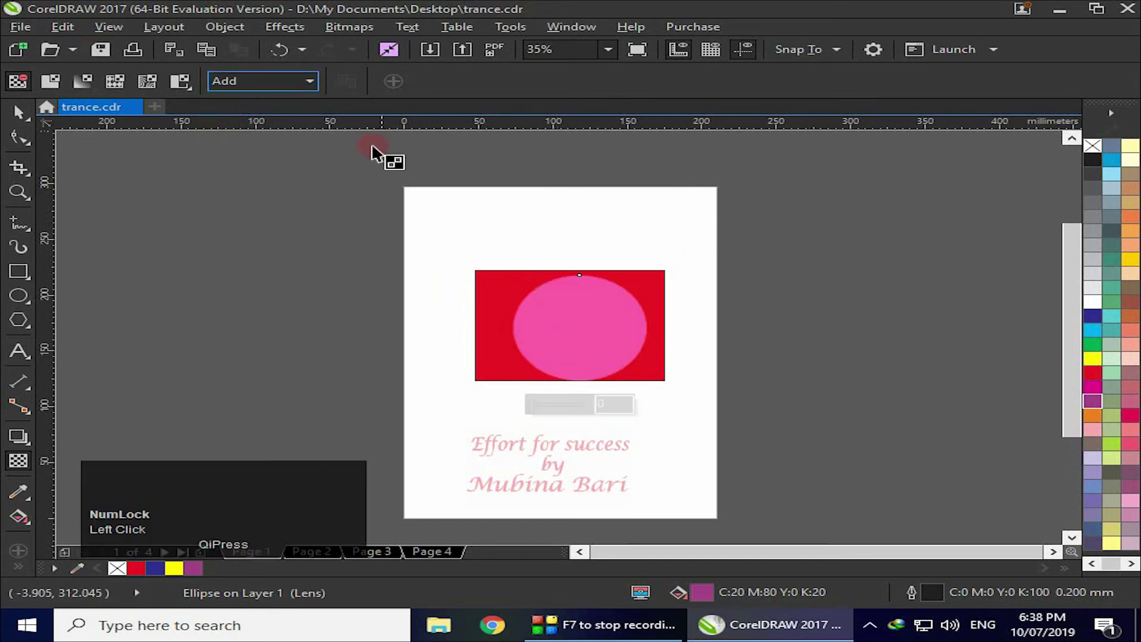
pyautogui.click(319, 94)
pyautogui.hotkey('ctrl', 'z')
pyautogui.click(316, 92)
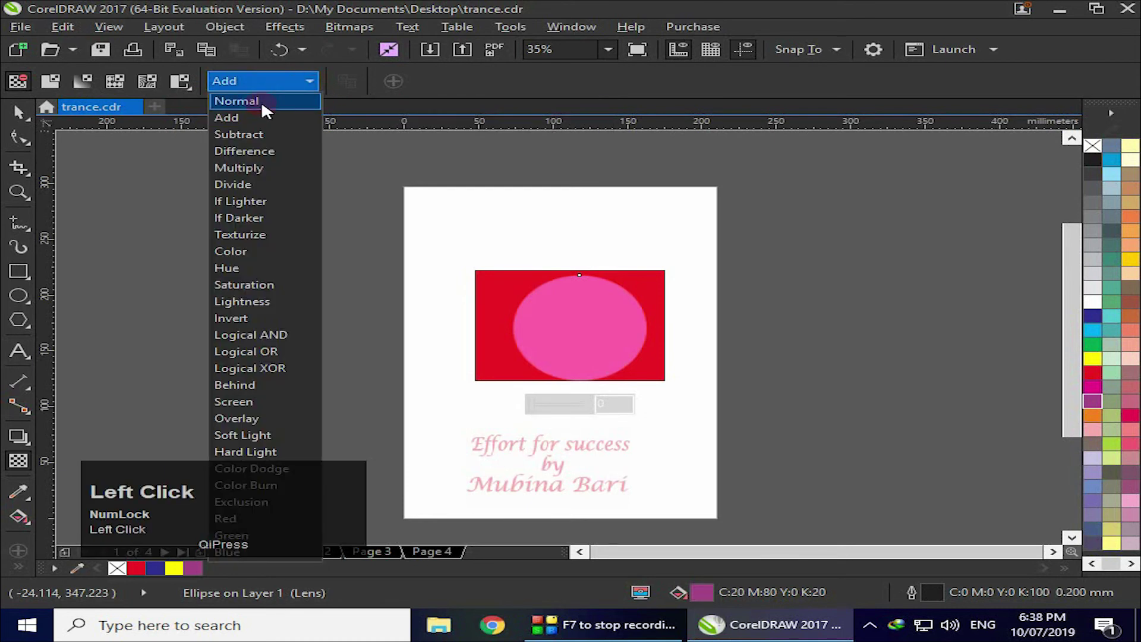
pyautogui.click(262, 101)
# Step: Try the Subtract merge mode on the ellipse, then restore Normal
pyautogui.click(308, 79)
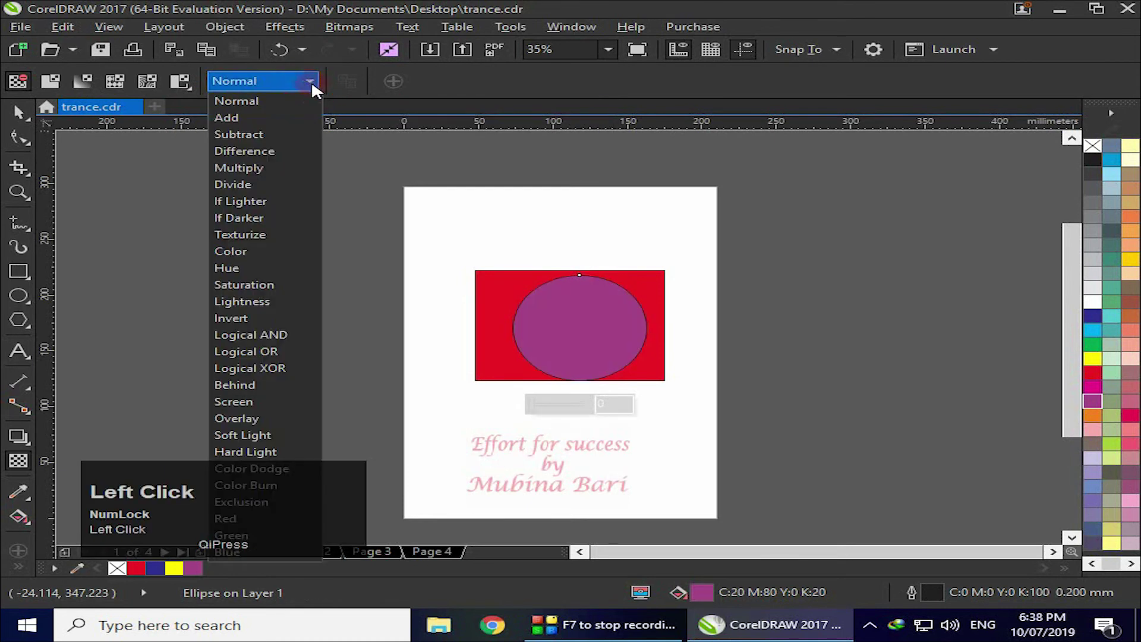
pyautogui.click(262, 135)
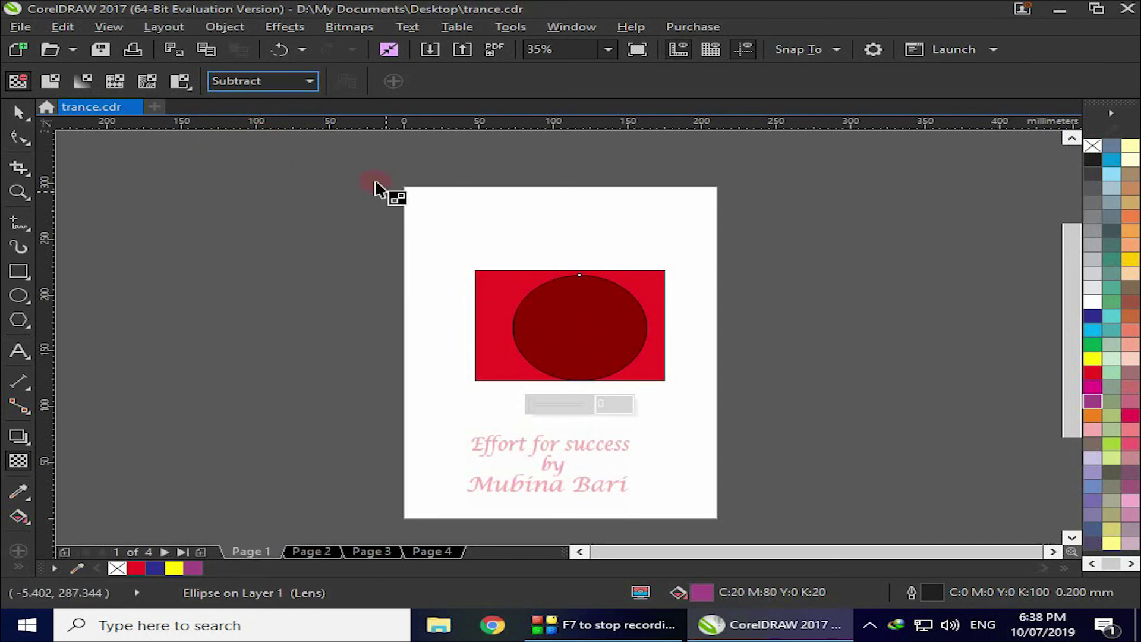
pyautogui.click(307, 82)
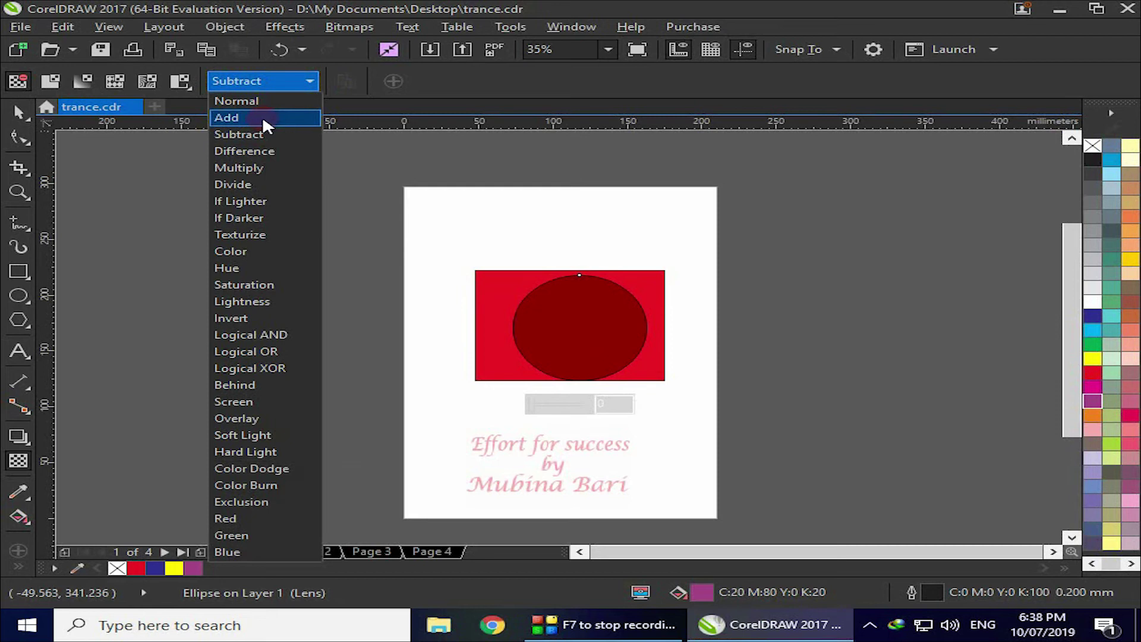
pyautogui.click(260, 102)
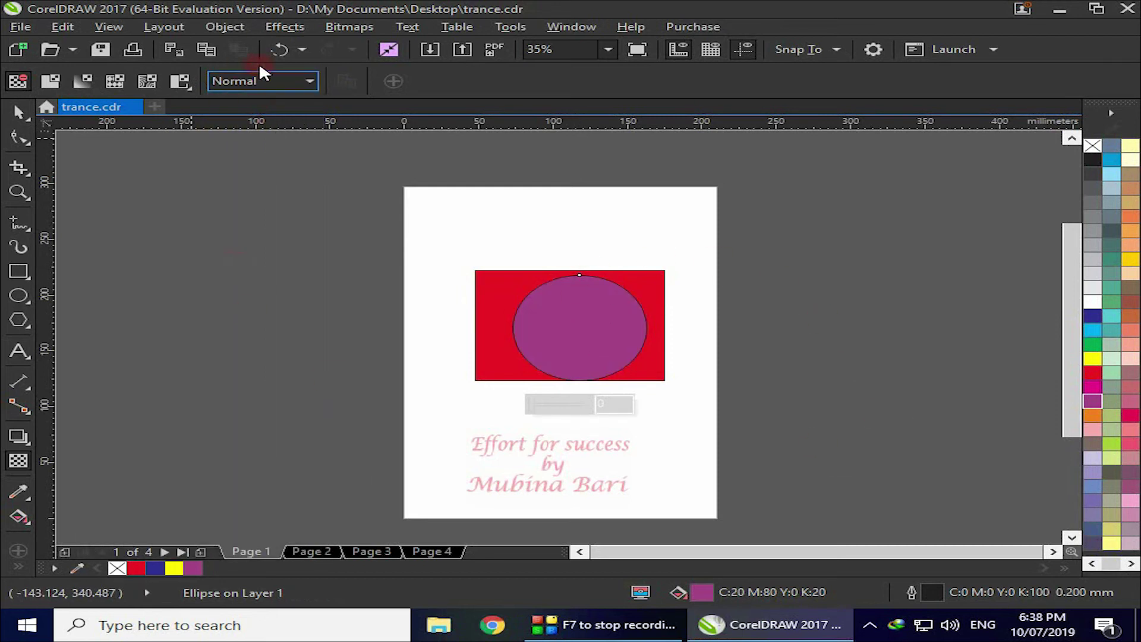
# Step: Try the Texturize and Behind merge modes on the ellipse
pyautogui.click(307, 80)
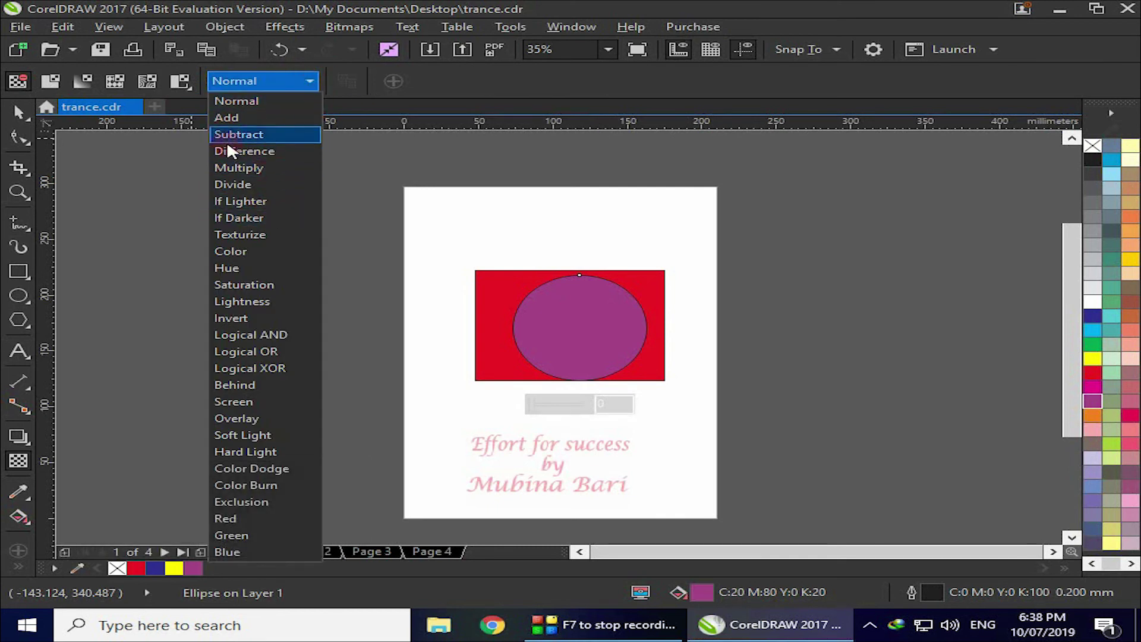
pyautogui.click(259, 234)
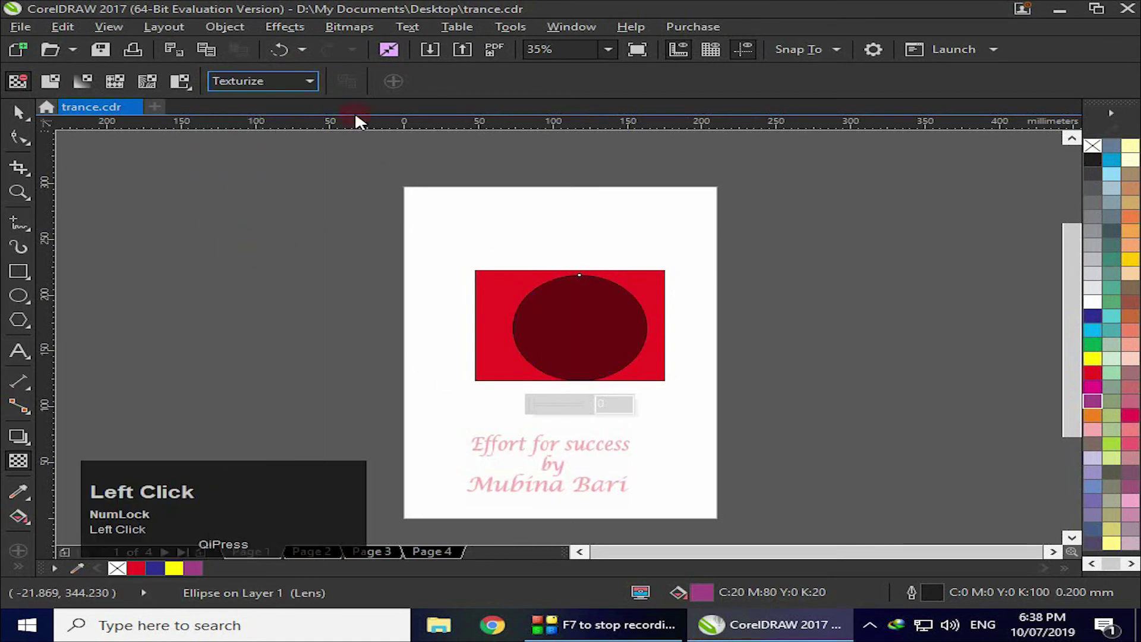
pyautogui.click(309, 78)
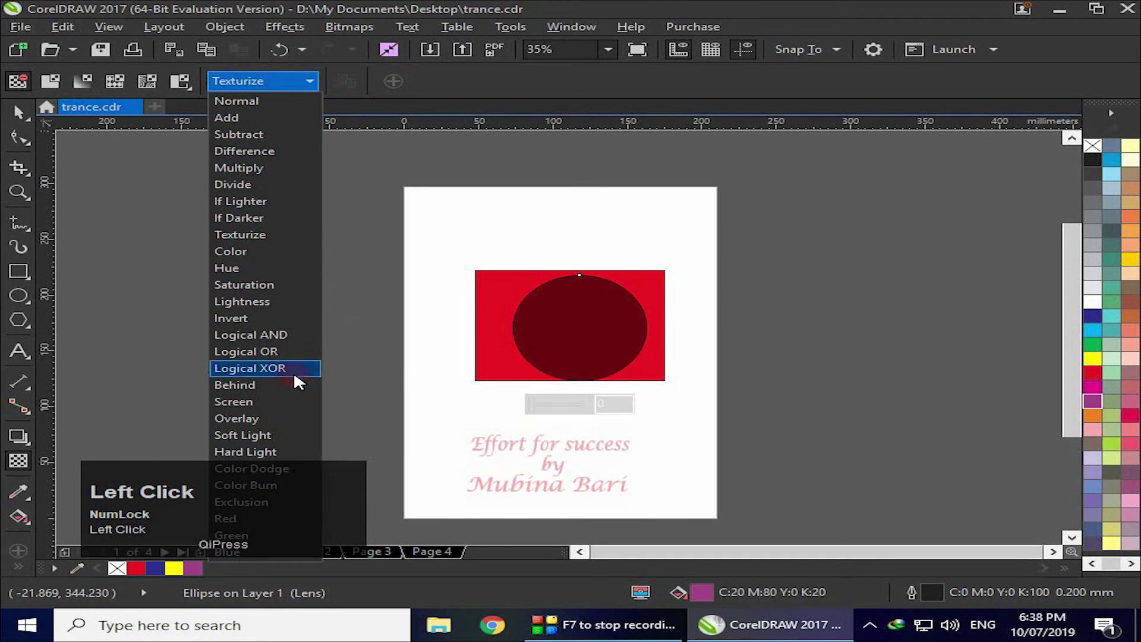
pyautogui.click(275, 385)
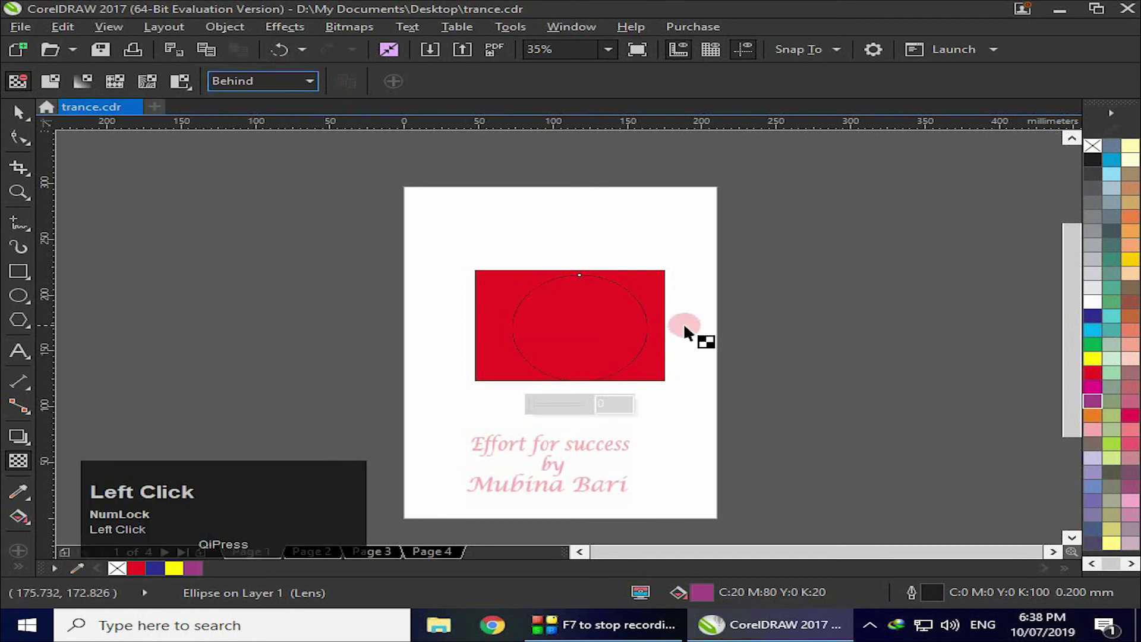
# Step: Try the Invert merge mode on the ellipse with a uniform transparency of 0
pyautogui.click(312, 78)
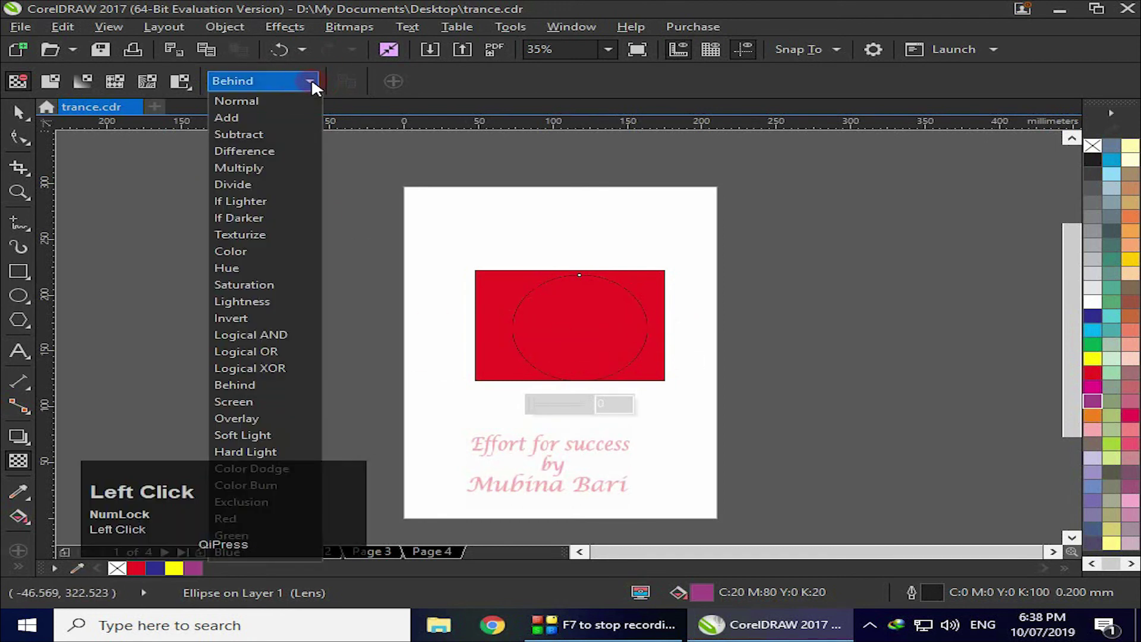
pyautogui.click(280, 319)
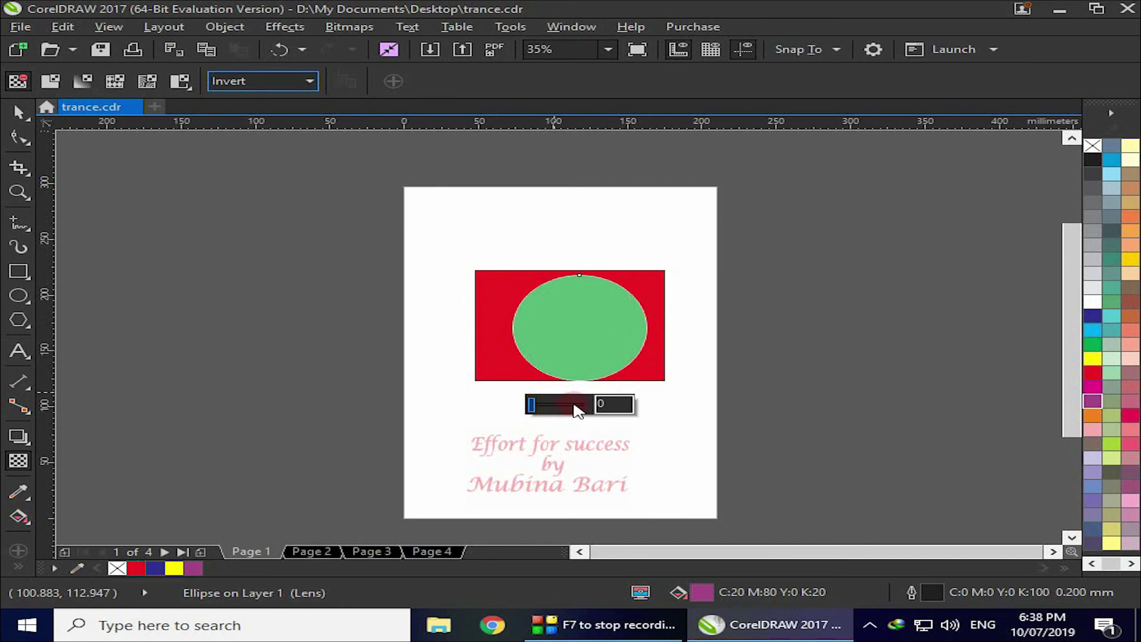
pyautogui.moveTo(538, 410)
pyautogui.mouseDown()
pyautogui.moveTo(596, 415)
pyautogui.moveTo(516, 415)
pyautogui.mouseUp()
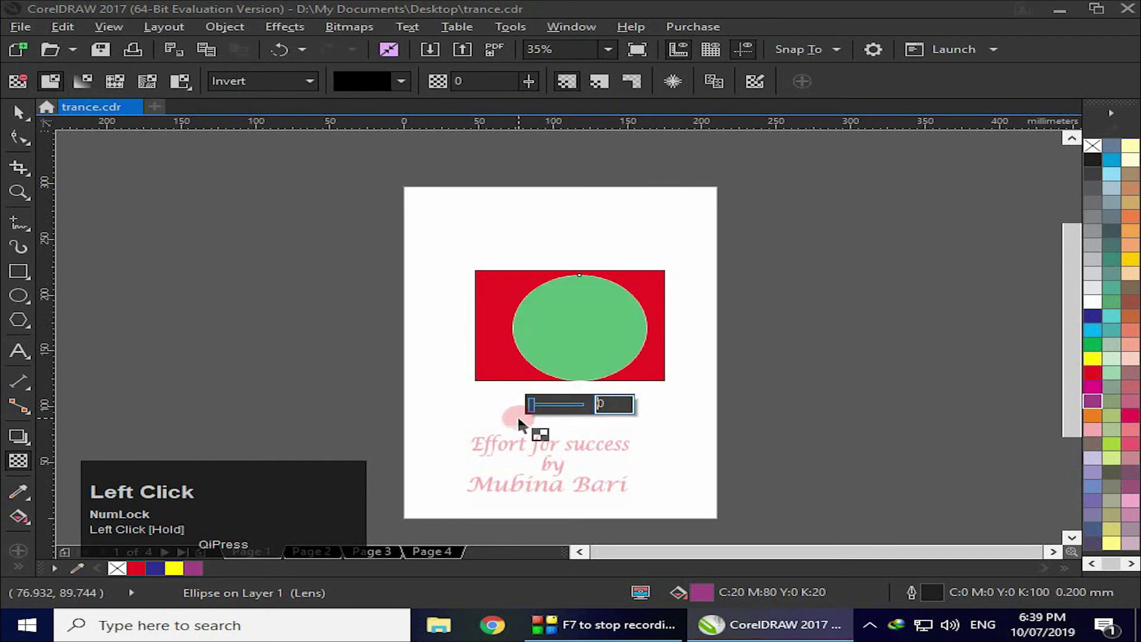
# Step: Set the ellipse's merge mode to Overlay and leave it deselected
pyautogui.click(307, 81)
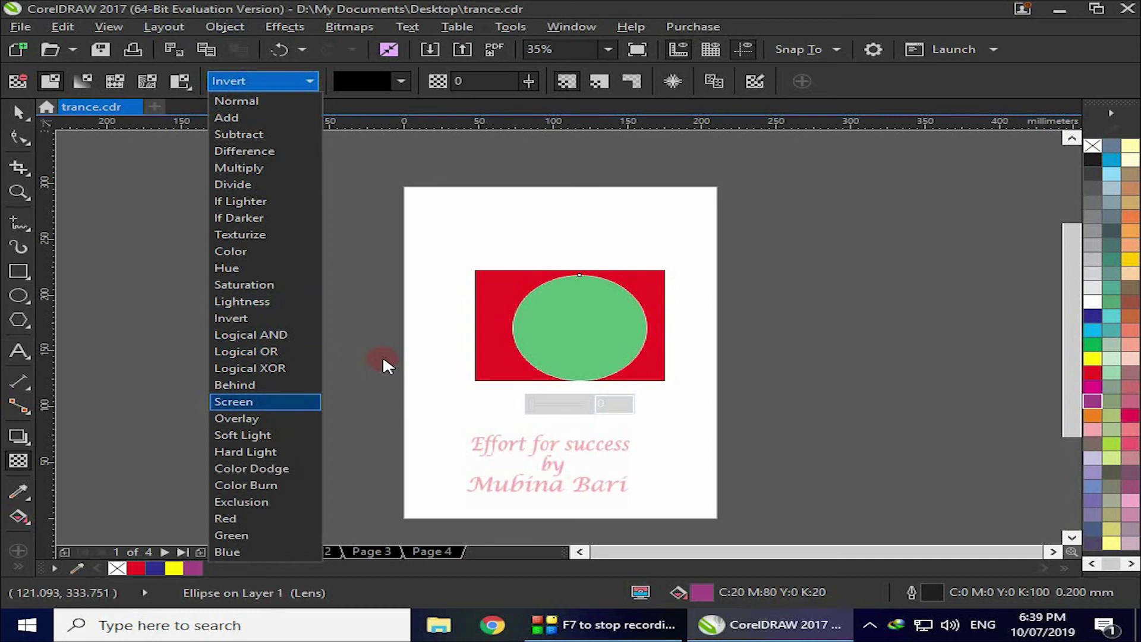
pyautogui.click(262, 419)
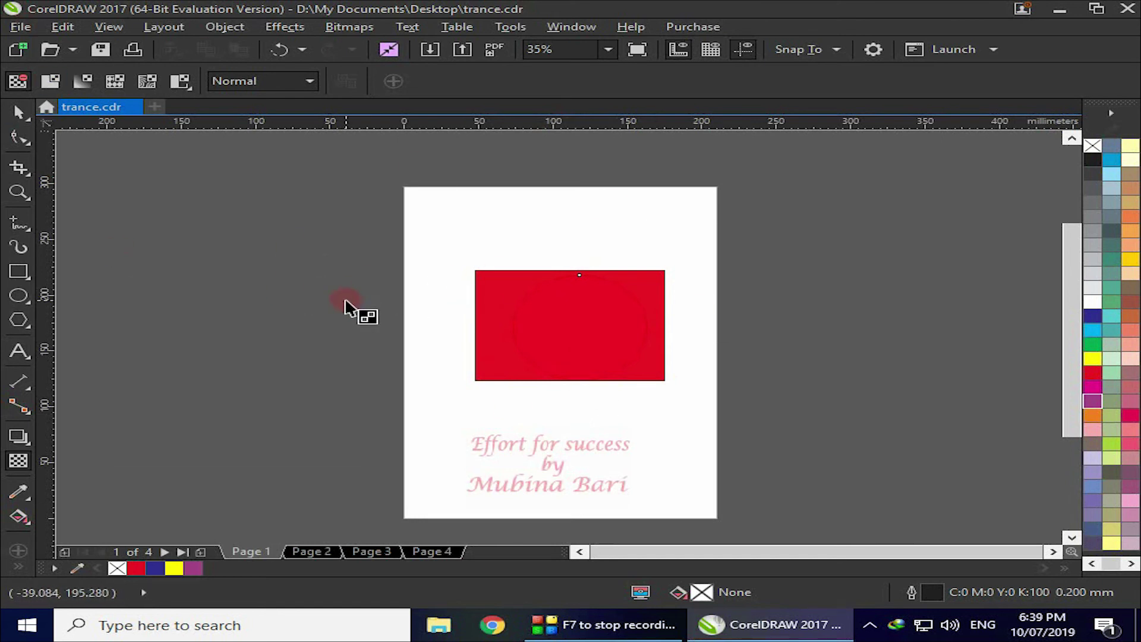
pyautogui.click(308, 81)
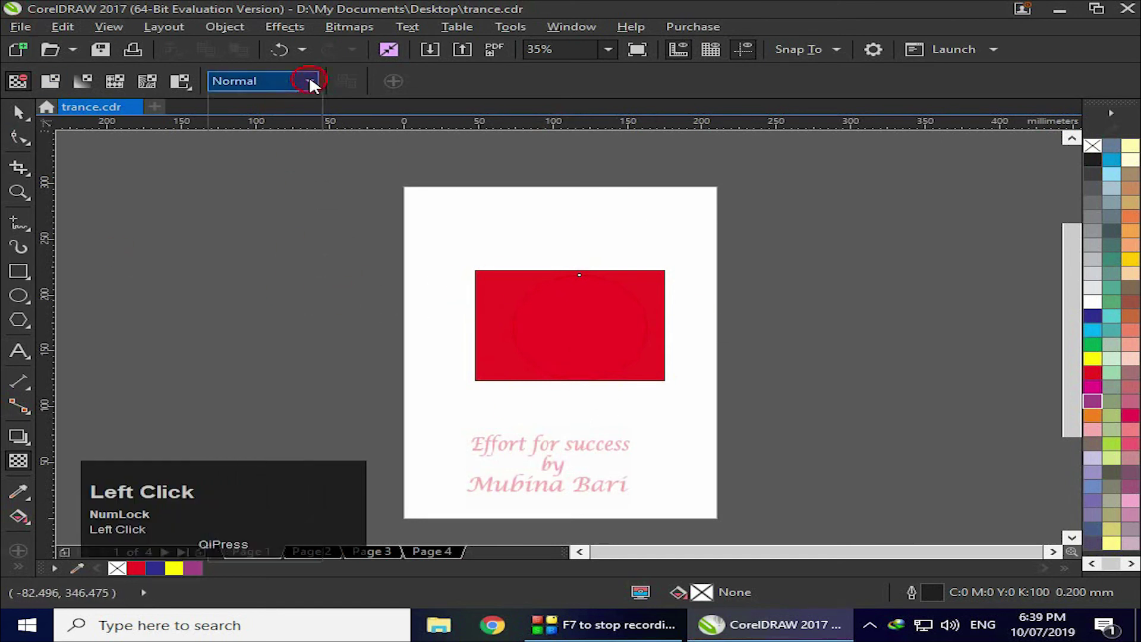
pyautogui.click(287, 100)
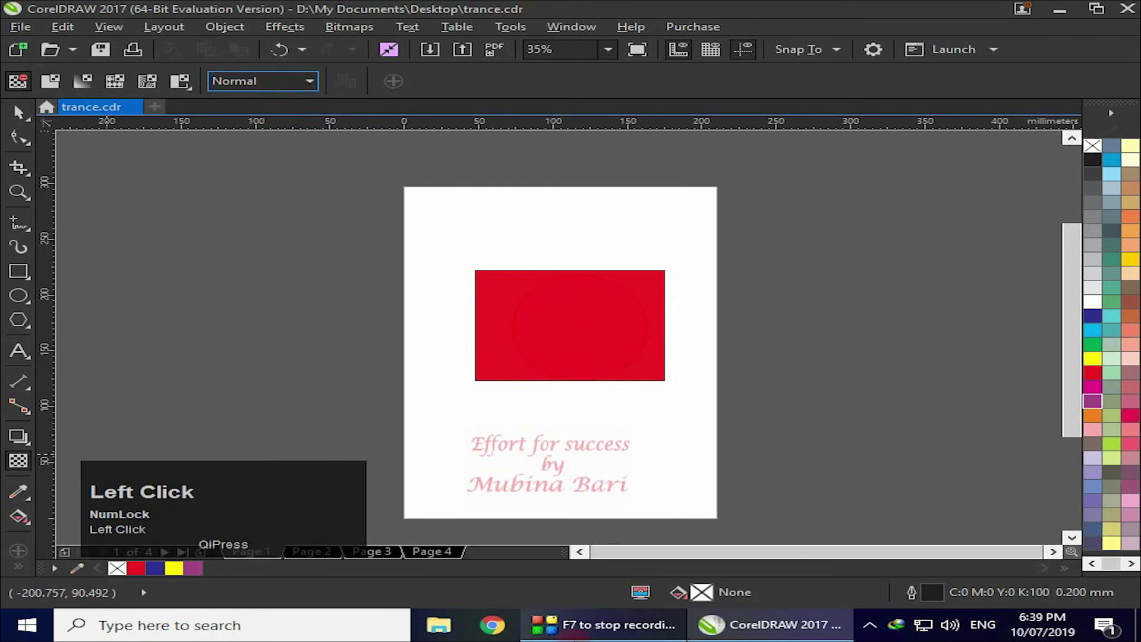
# Step: On page 4, move the portrait off the page and enlarge the road photo to about 218 by 272 mm over the page
pyautogui.click(446, 554)
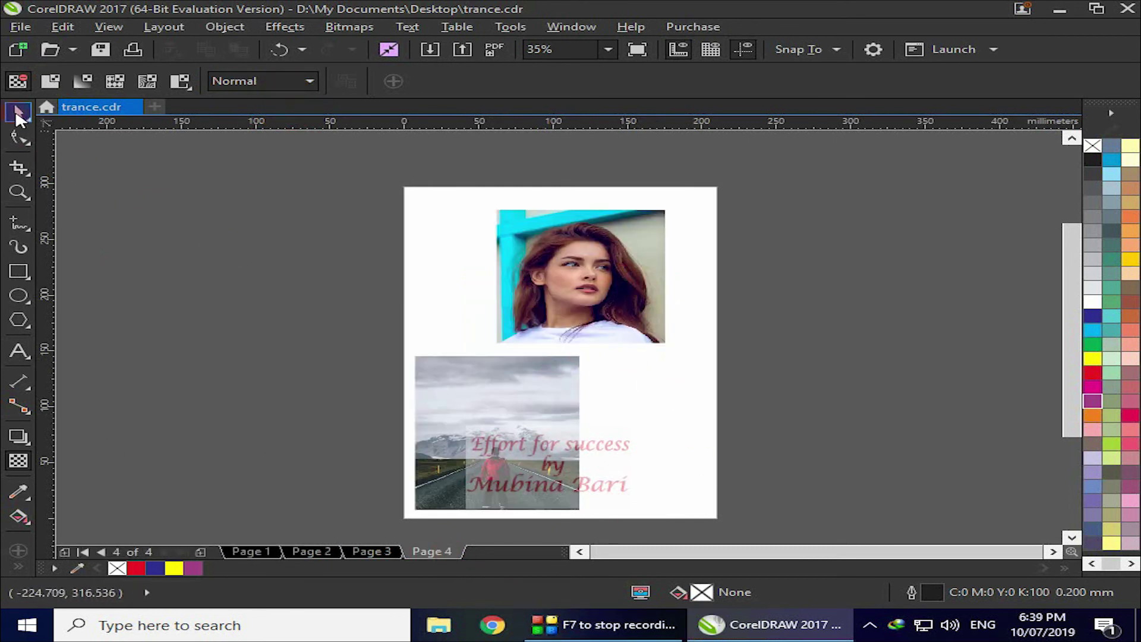
pyautogui.click(18, 113)
pyautogui.moveTo(581, 318); pyautogui.dragTo(268, 321)
pyautogui.moveTo(498, 433); pyautogui.dragTo(493, 276)
pyautogui.moveTo(581, 353); pyautogui.dragTo(731, 477)
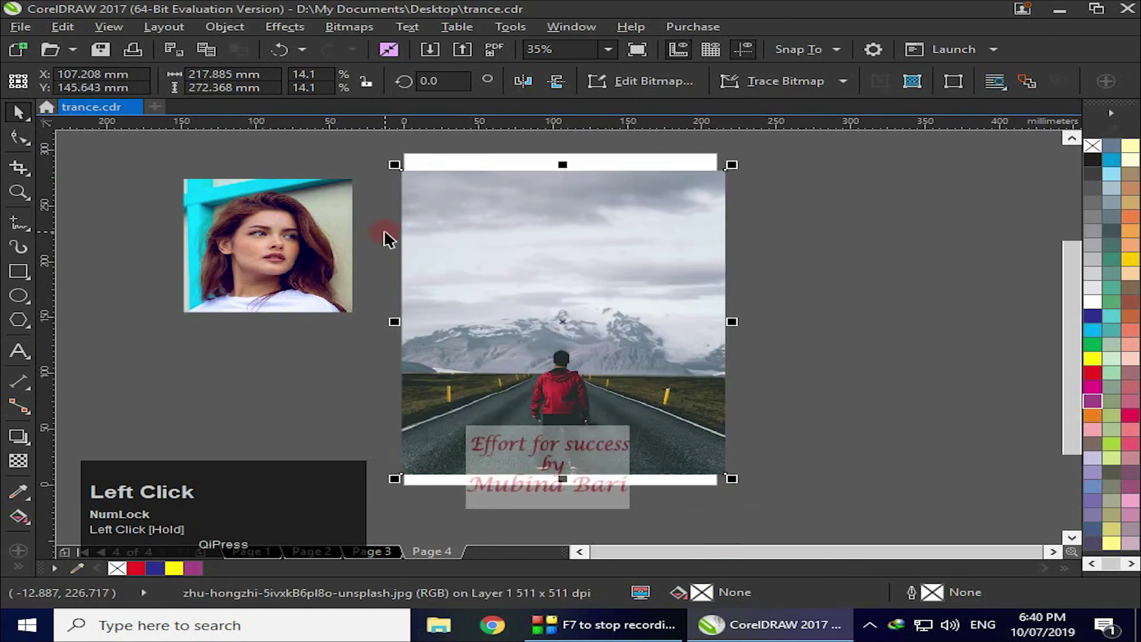
# Step: Place the portrait over the road photo and resize it to about 160 by 169 mm, aligned to the road photo's upper-left corner
pyautogui.moveTo(312, 244); pyautogui.dragTo(574, 243)
pyautogui.moveTo(632, 318); pyautogui.dragTo(740, 378)
pyautogui.moveTo(569, 296); pyautogui.dragTo(523, 286)
pyautogui.moveTo(659, 366); pyautogui.dragTo(683, 372)
pyautogui.click(810, 387)
pyautogui.click(558, 325)
pyautogui.moveTo(667, 373); pyautogui.dragTo(661, 360)
pyautogui.moveTo(555, 294); pyautogui.dragTo(547, 294)
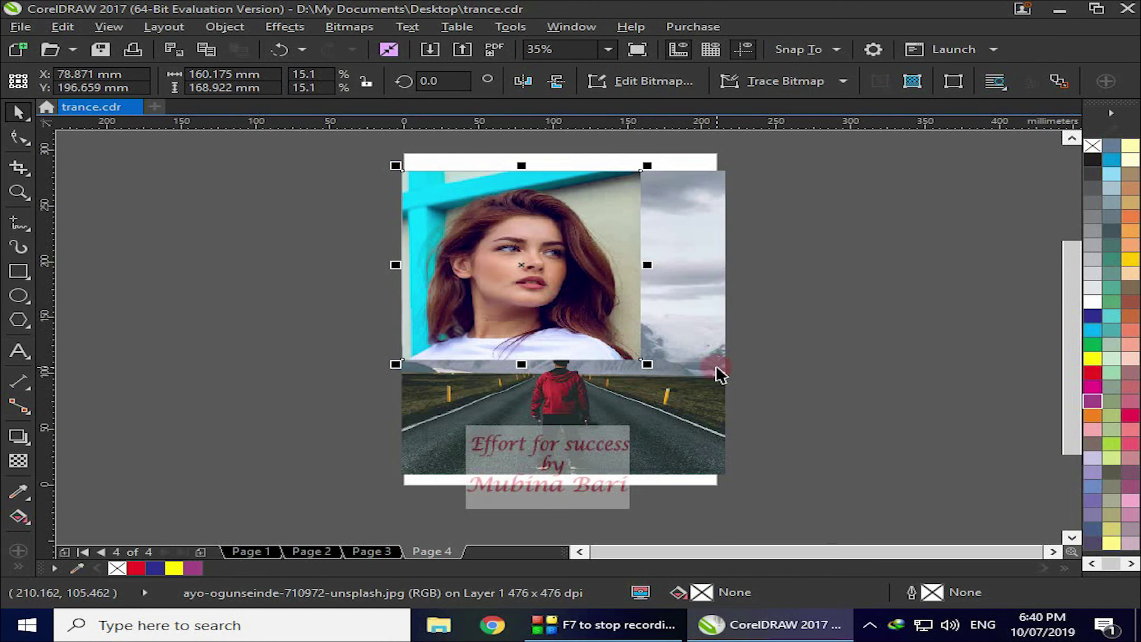
# Step: Set the portrait's transparency merge mode to Overlay over the road photo
pyautogui.click(18, 461)
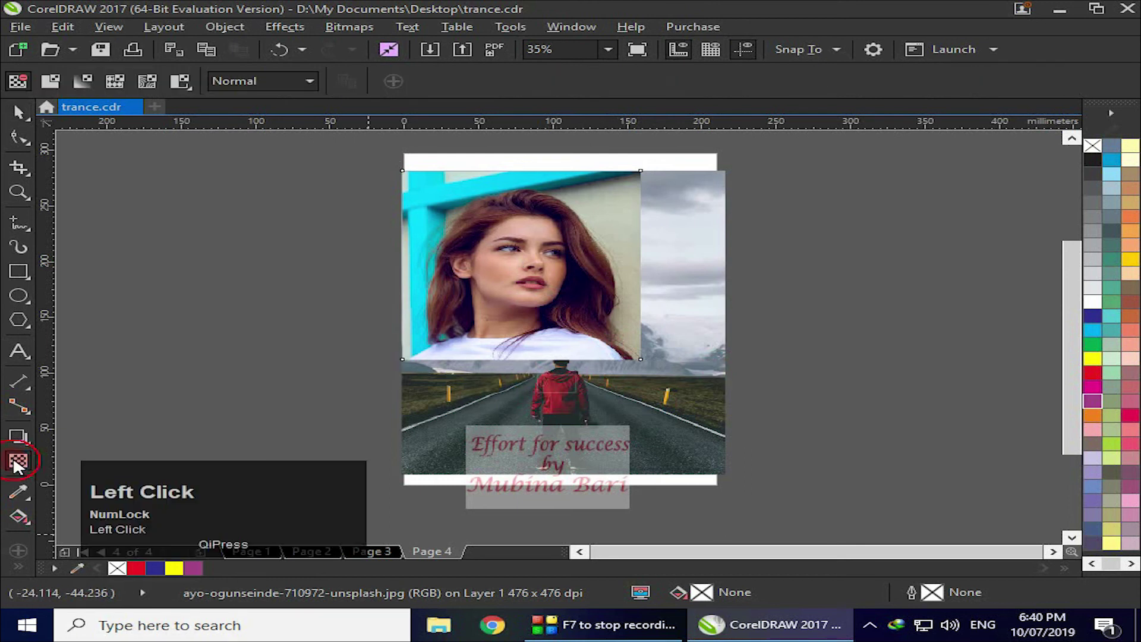
pyautogui.click(309, 79)
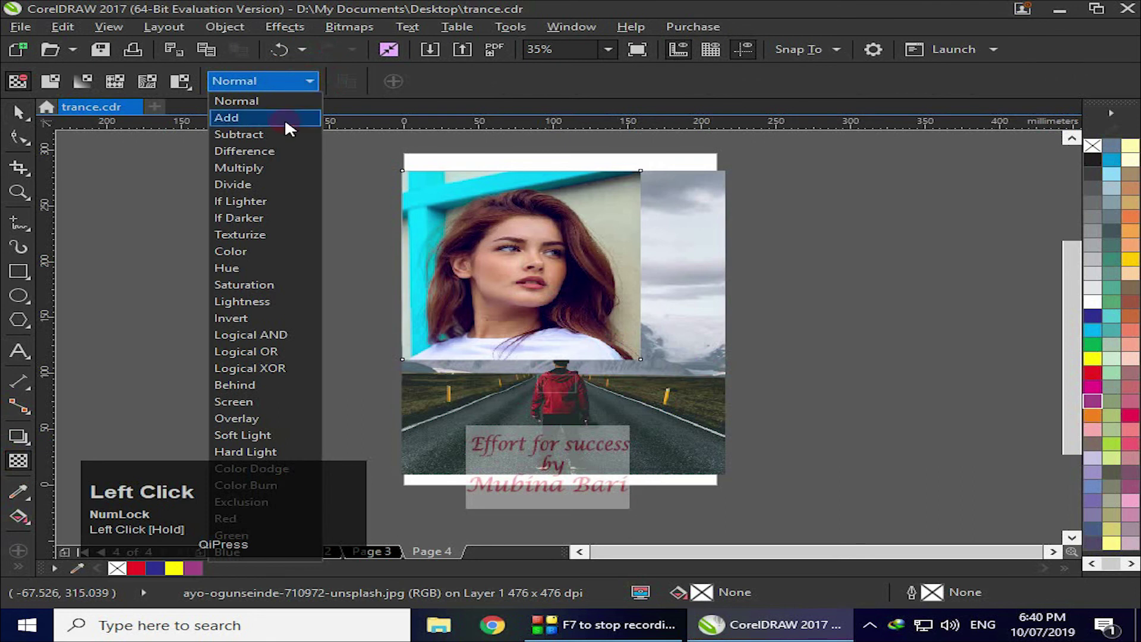
pyautogui.click(254, 420)
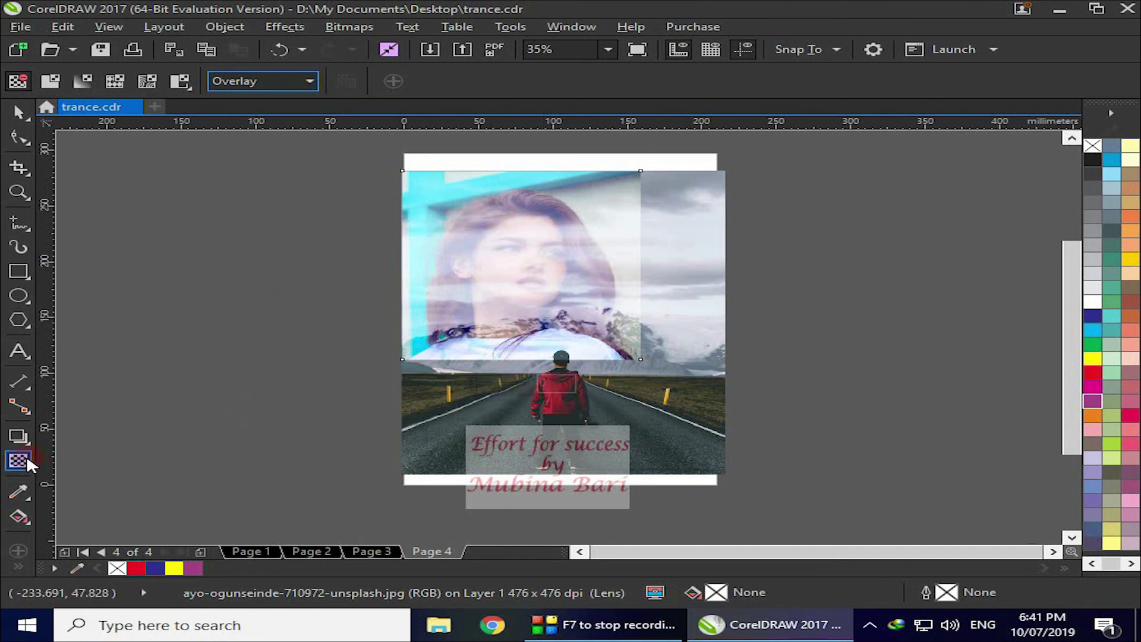
# Step: Apply an elliptical fountain transparency to the portrait, pulling its outer node slightly inward at an angle of about -6.7°, and deselect it
pyautogui.click(80, 81)
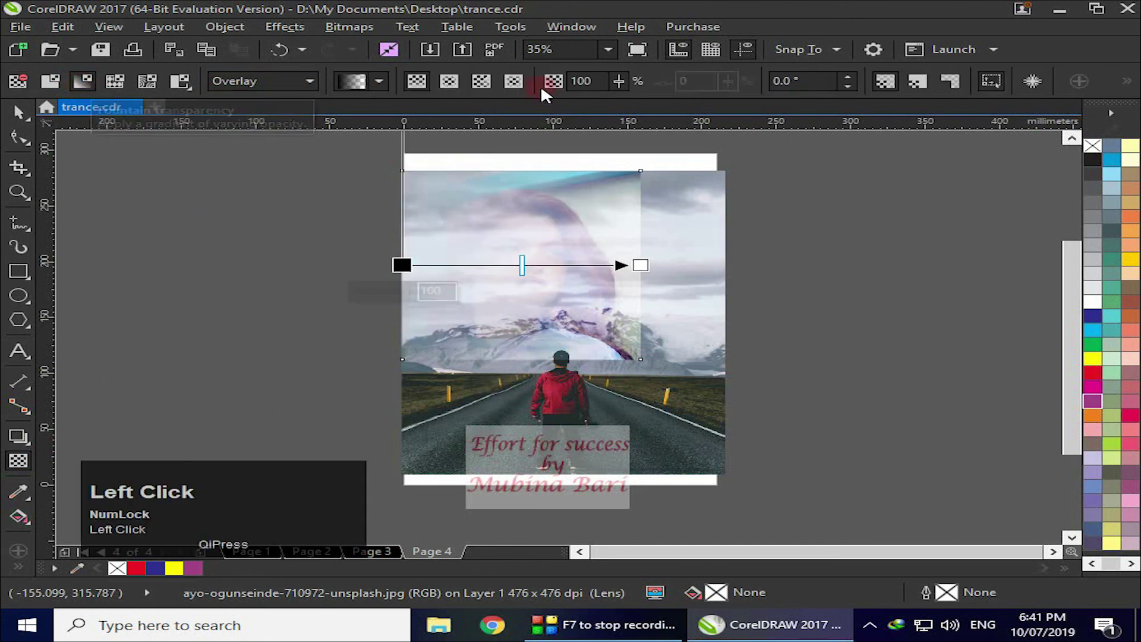
pyautogui.click(455, 82)
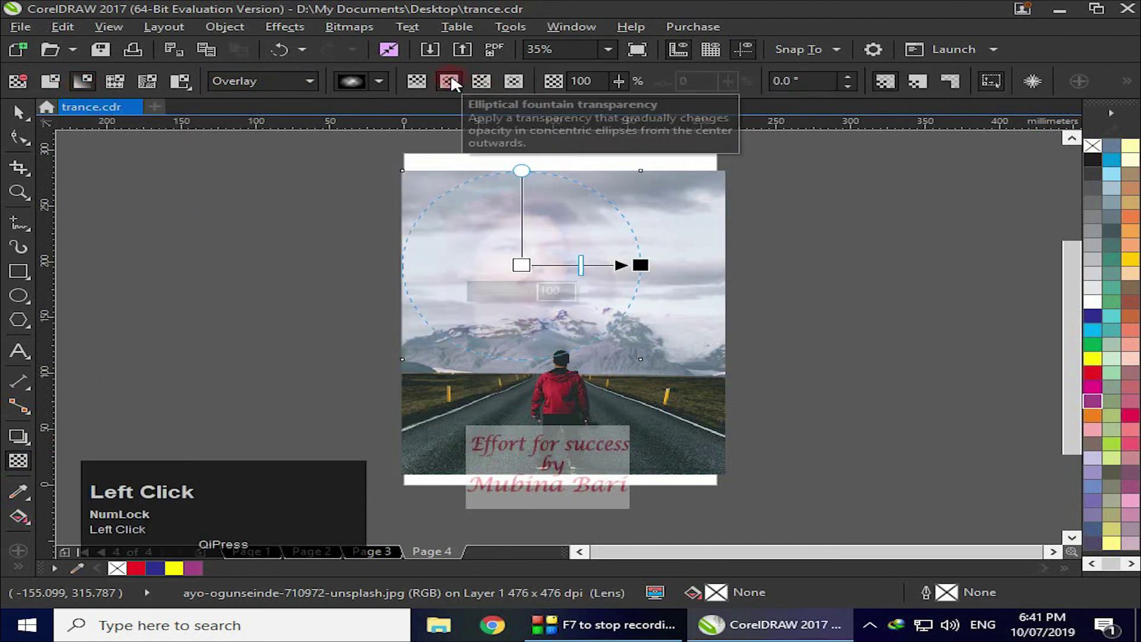
pyautogui.moveTo(642, 264); pyautogui.dragTo(595, 271)
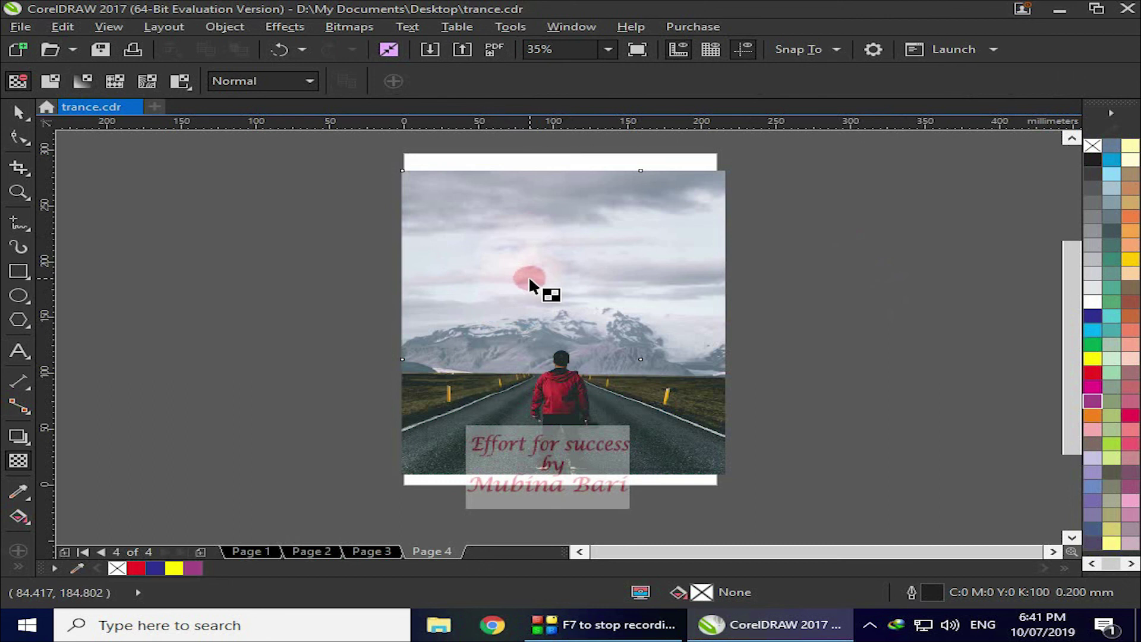
pyautogui.click(529, 276)
pyautogui.moveTo(598, 269); pyautogui.dragTo(640, 265)
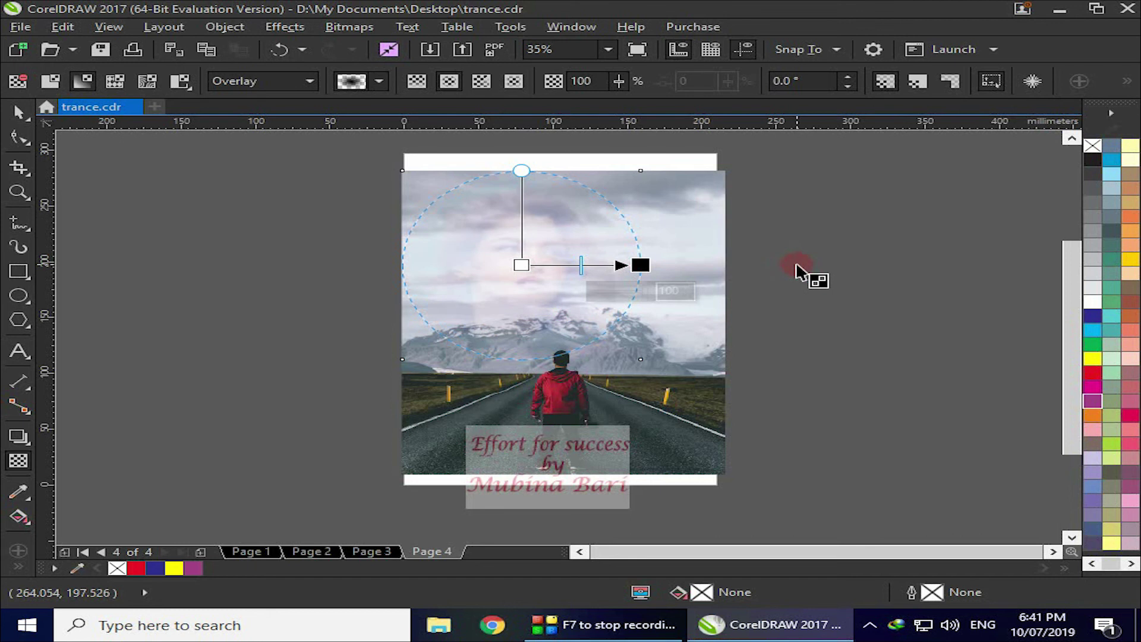
pyautogui.moveTo(640, 265); pyautogui.dragTo(627, 275)
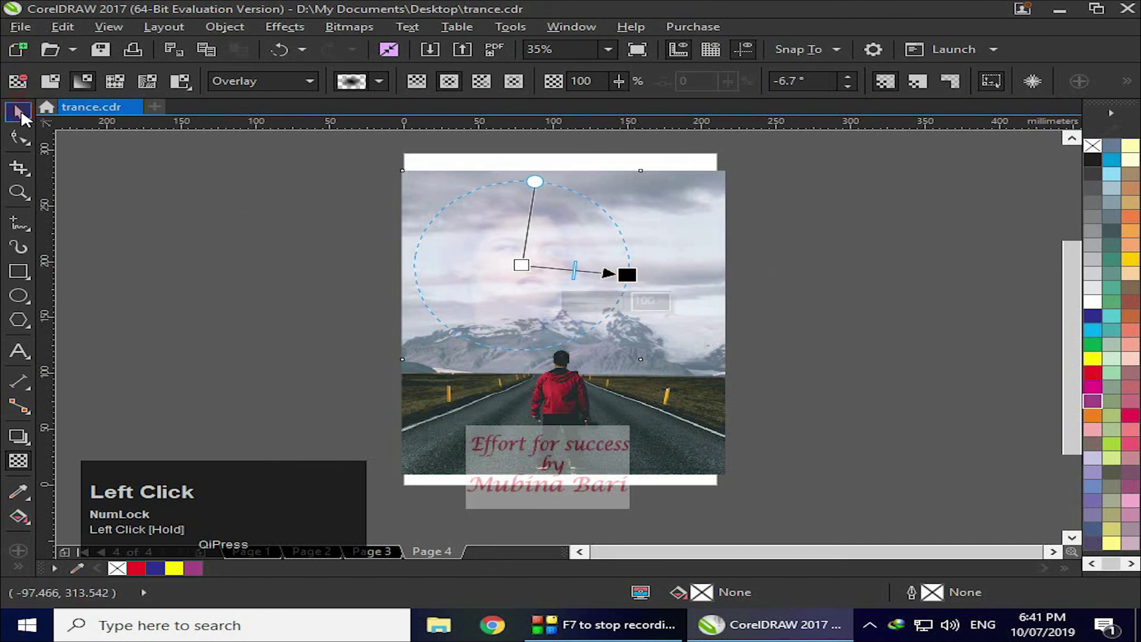
pyautogui.click(18, 110)
pyautogui.click(101, 303)
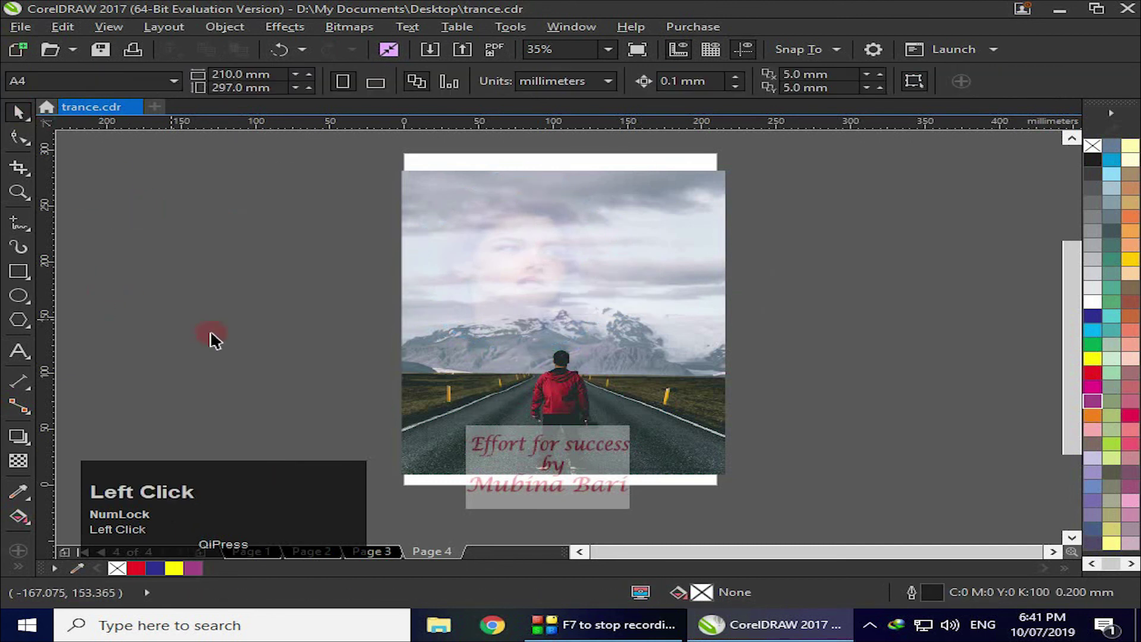
# Step: Reposition the blended portrait in the sky above the walking man, centred at about X 113.6, Y 211.7 mm, and deselect it
pyautogui.click(509, 318)
pyautogui.click(646, 350)
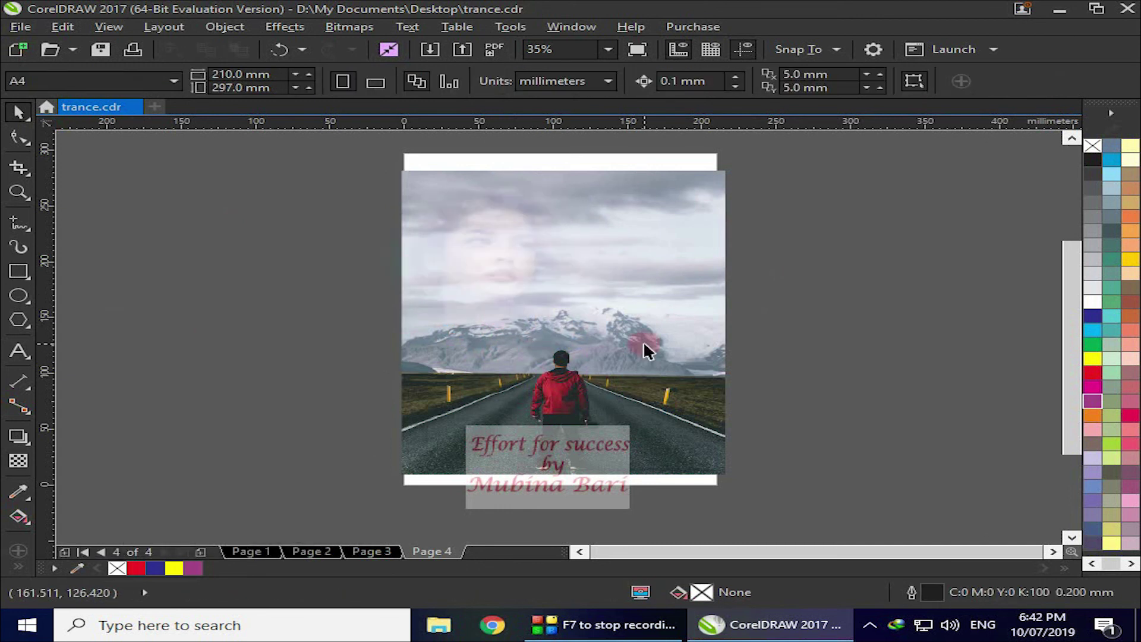
pyautogui.moveTo(469, 265); pyautogui.dragTo(611, 255)
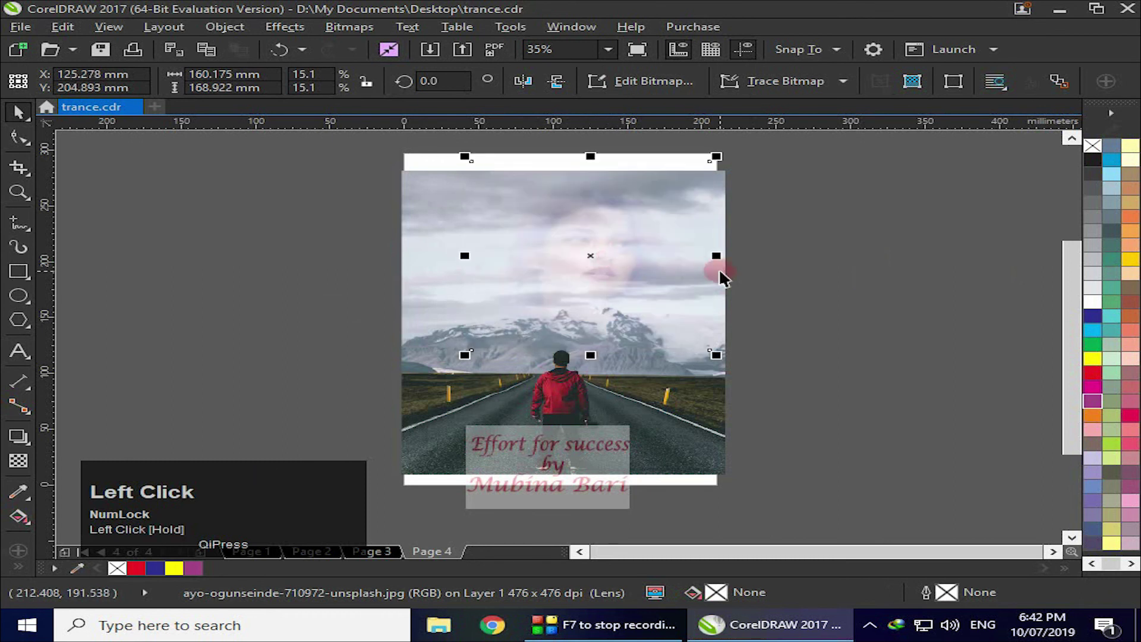
pyautogui.moveTo(616, 270); pyautogui.dragTo(591, 260)
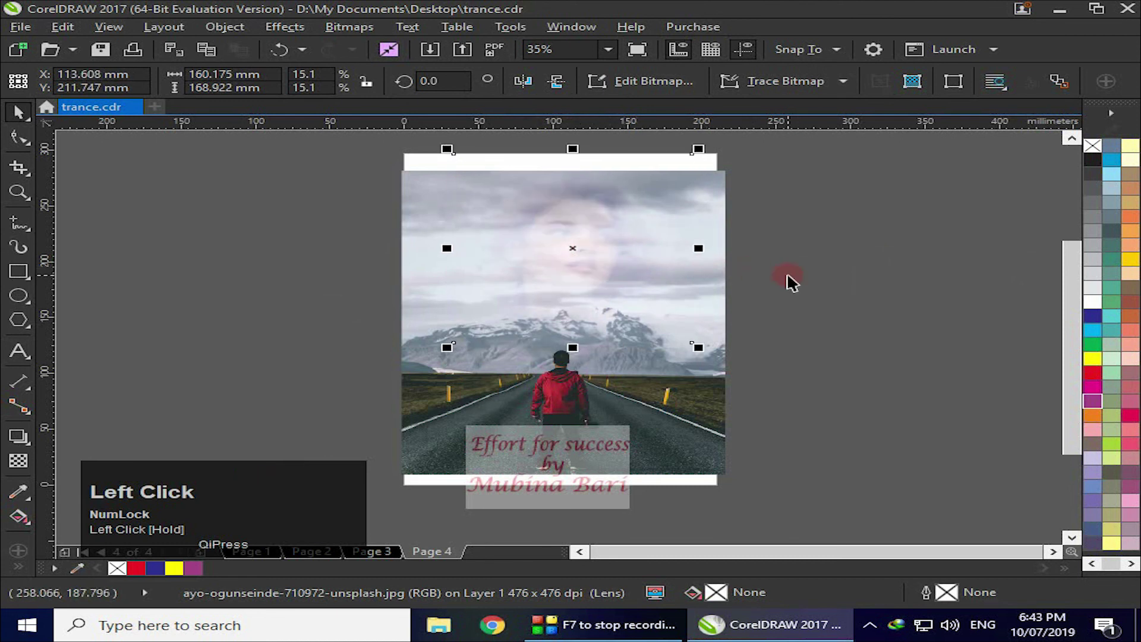
pyautogui.click(970, 295)
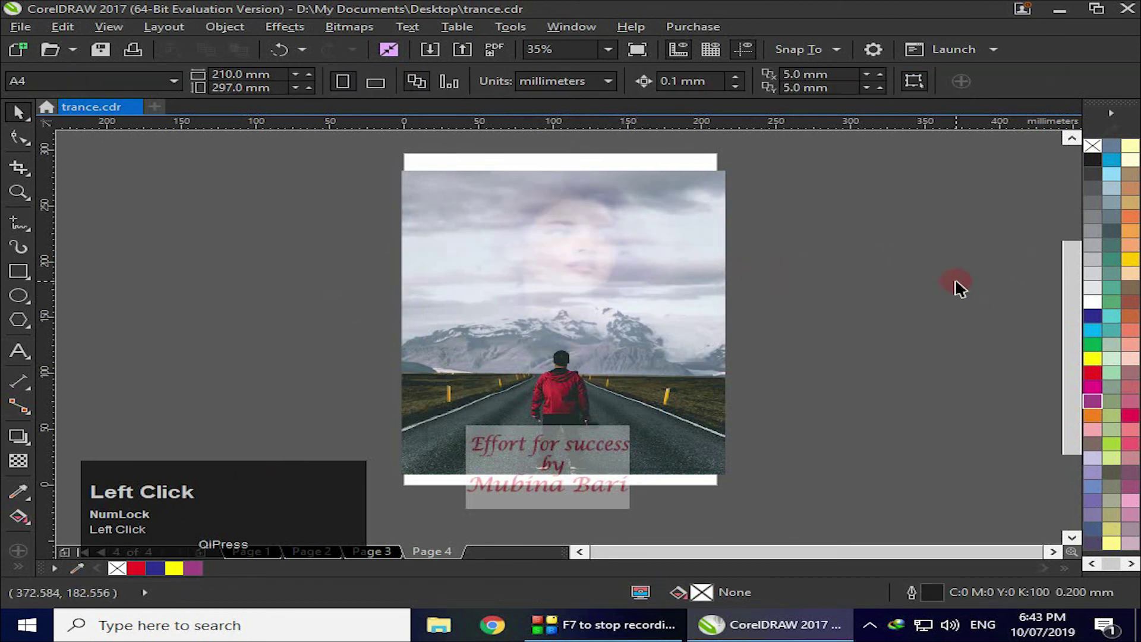